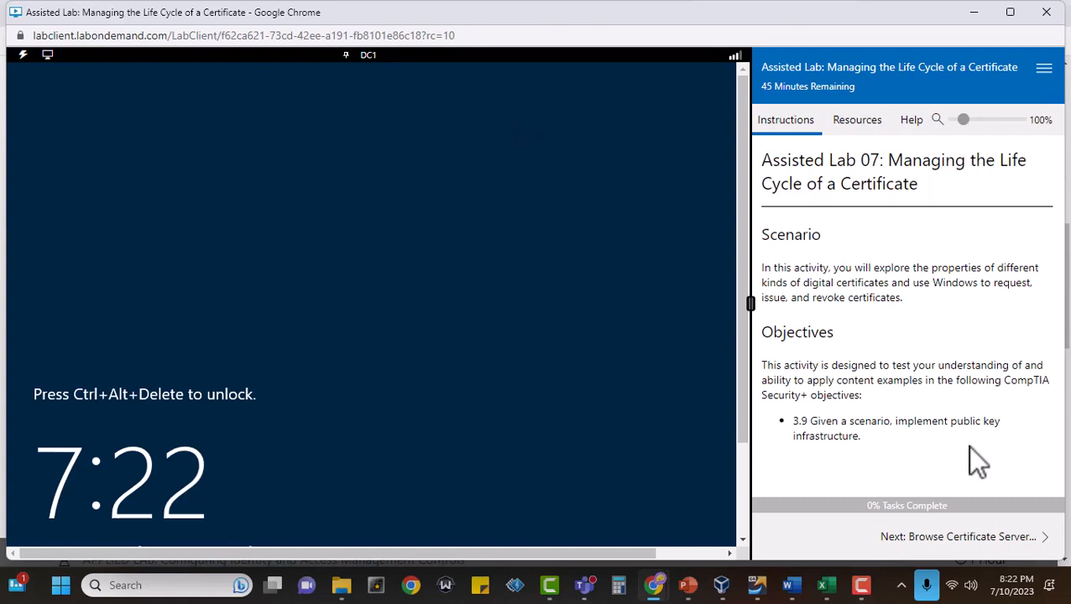
Open the Browse Certificate Server properties instructions, sign in to DC1 as 515support\Administrator with the account password, and mark task 1 complete.
{"action": "left_click", "coordinate": [991, 556]}
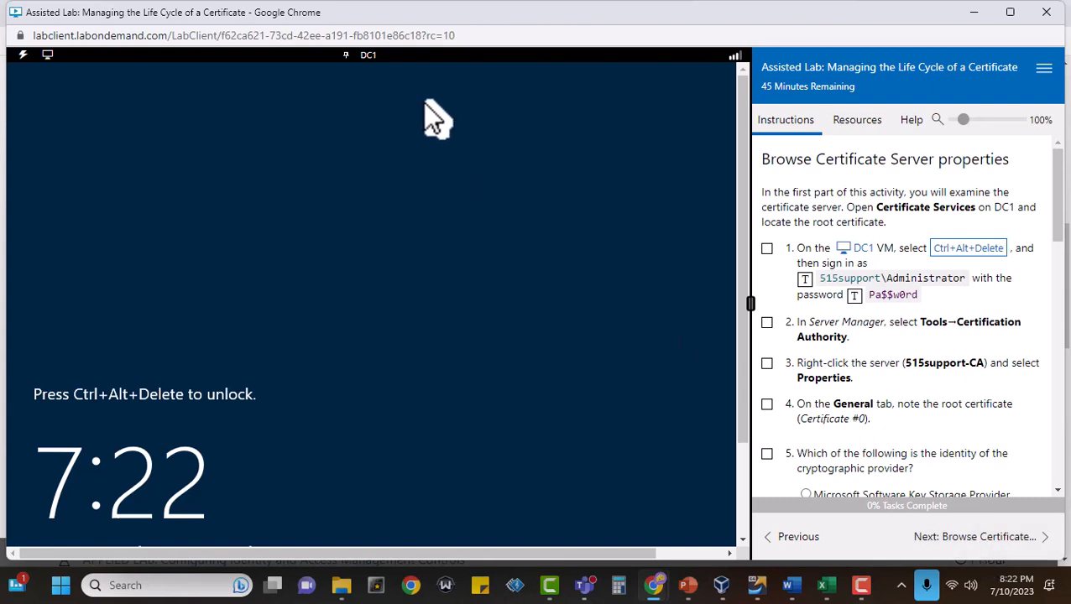
{"action": "left_click", "coordinate": [977, 250]}
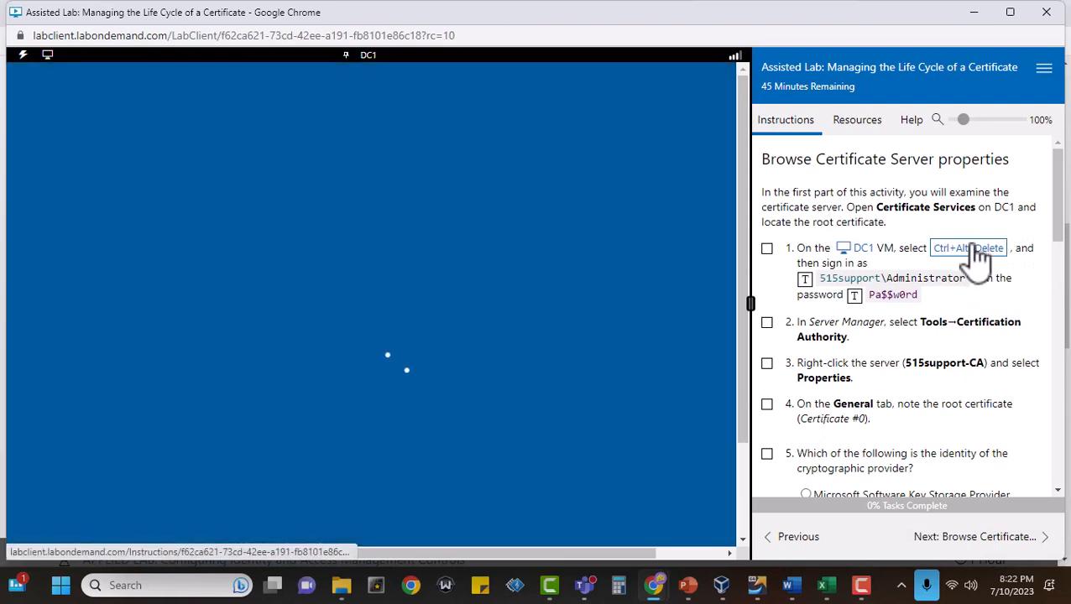
{"action": "left_click", "coordinate": [767, 250]}
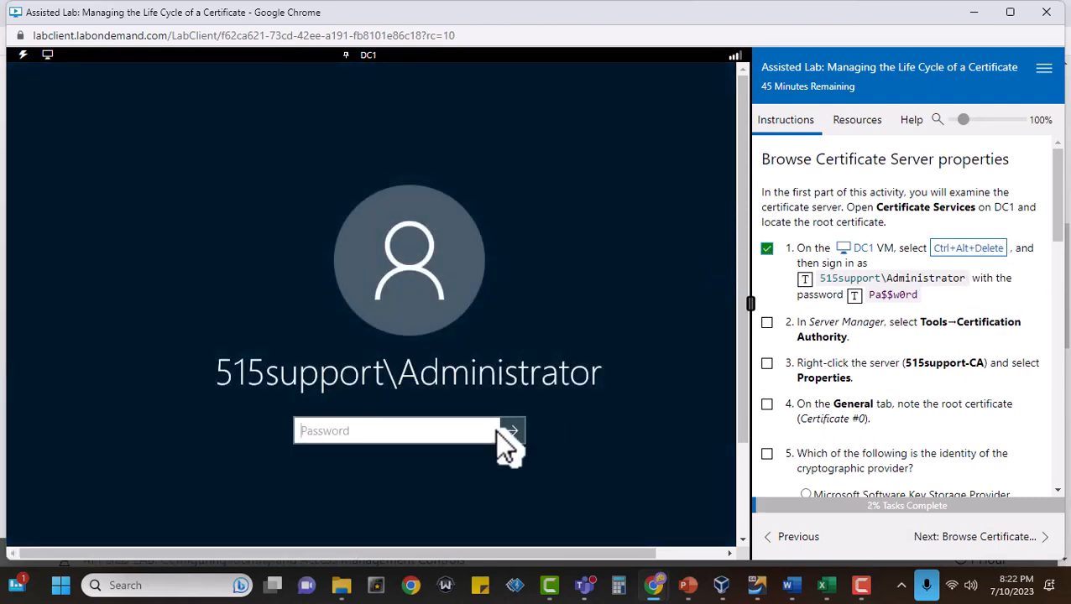
{"action": "left_click", "coordinate": [853, 295]}
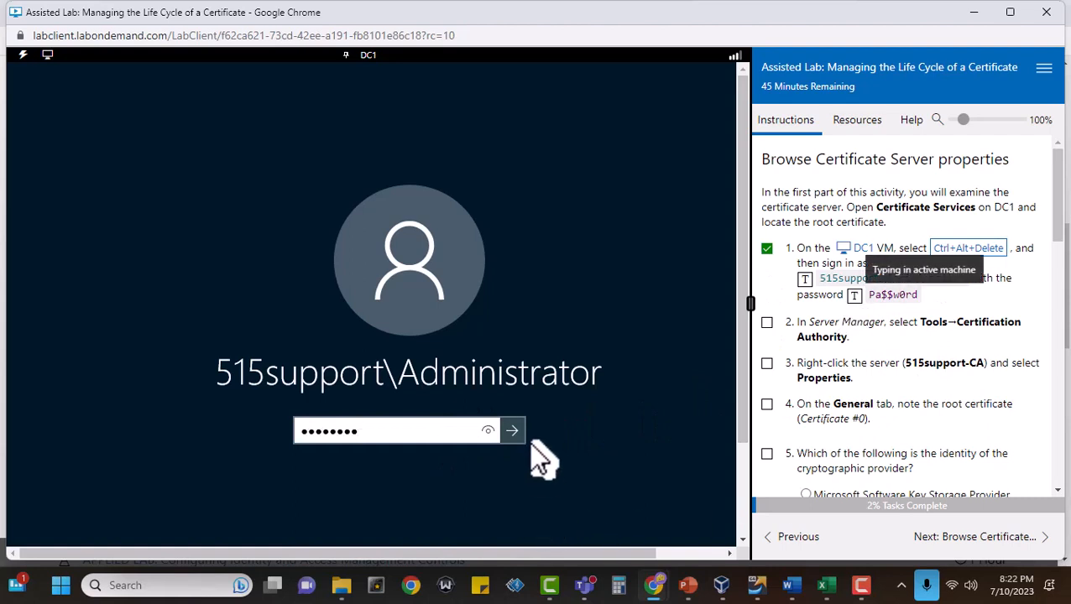
{"action": "left_click", "coordinate": [512, 432]}
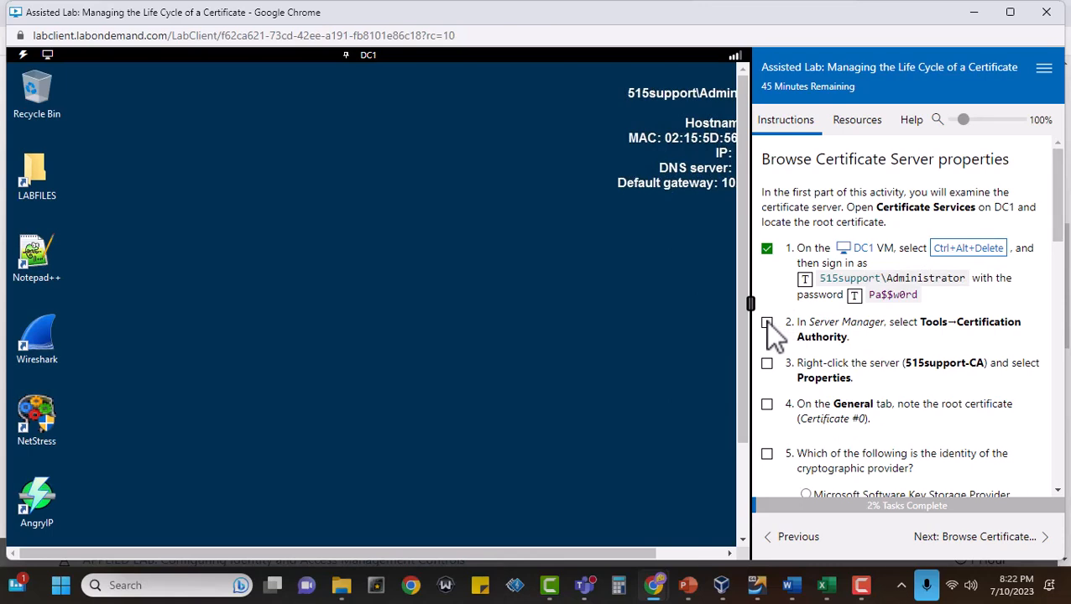
Enlarge the virtual machine view, mark task 2 complete, and open the Certification Authority console from Server Manager, moving it fully into view.
{"action": "left_click_drag", "start_coordinate": [751, 304], "coordinate": [821, 311]}
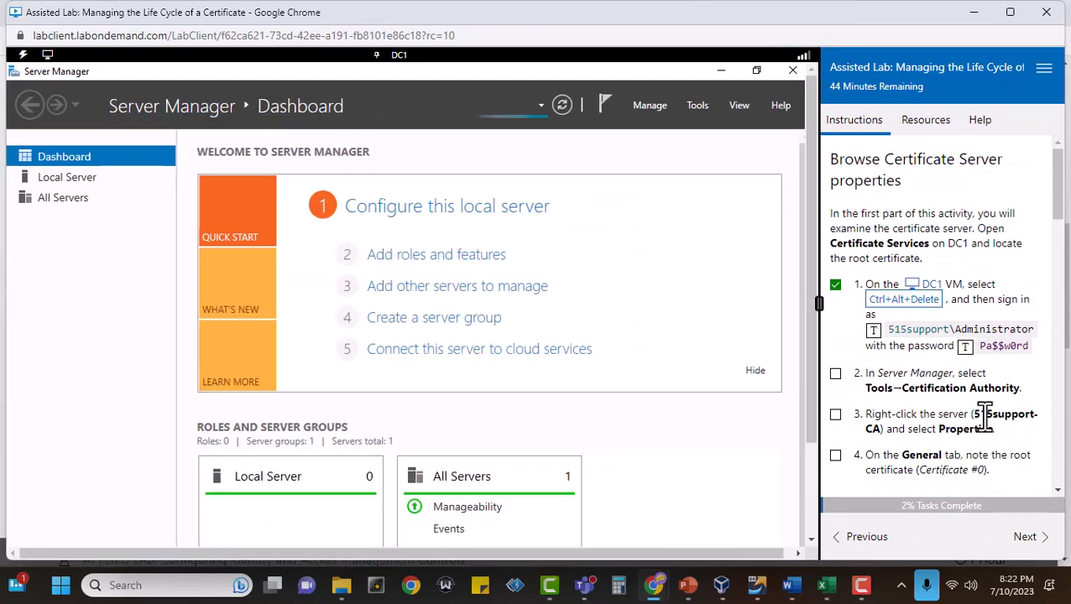
{"action": "left_click", "coordinate": [835, 374]}
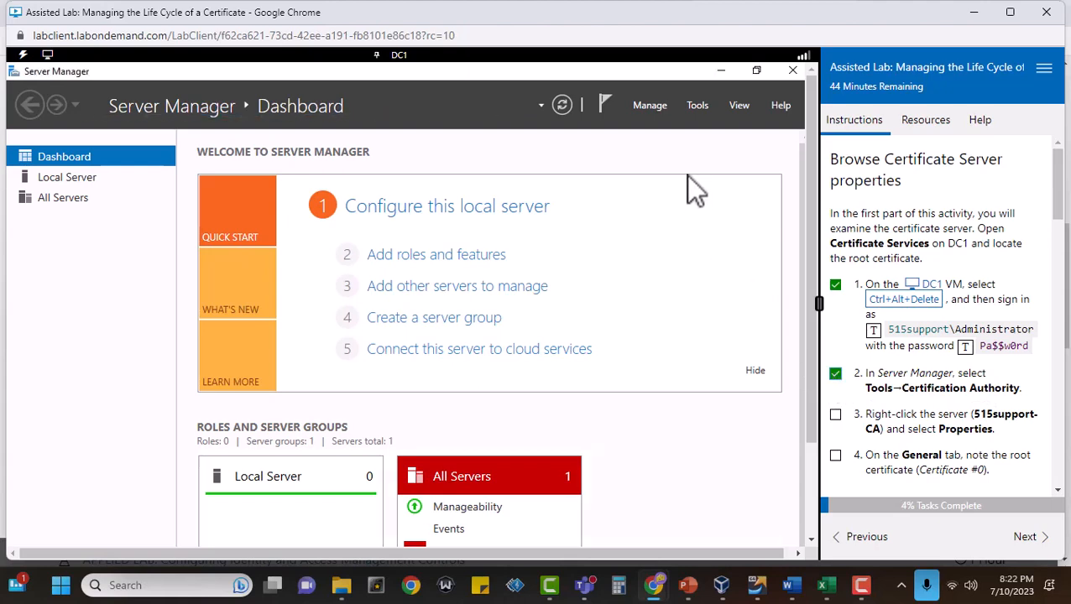
{"action": "left_click", "coordinate": [697, 106]}
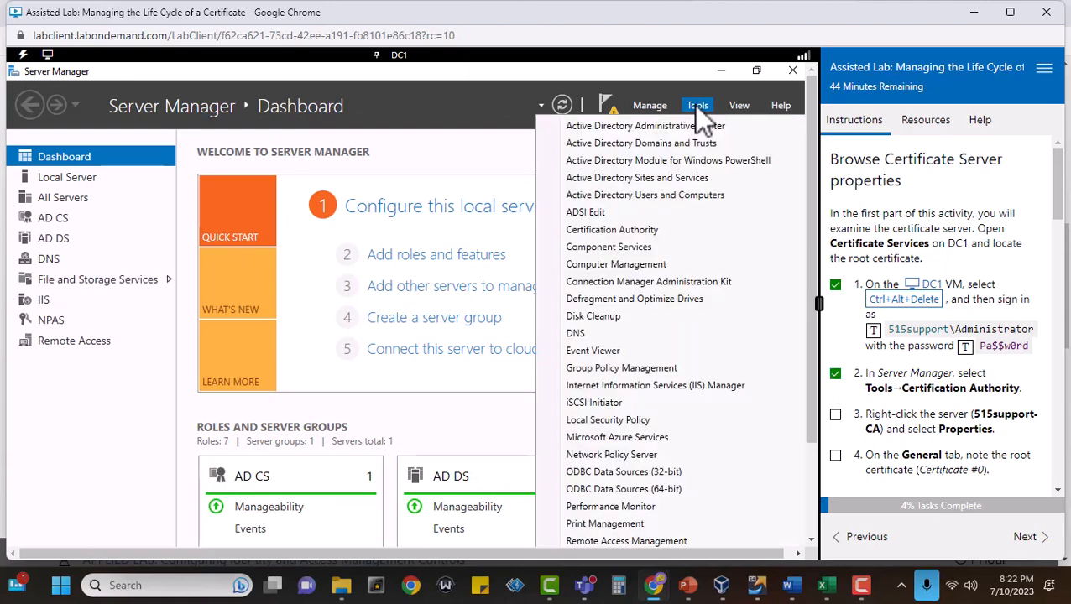
{"action": "left_click", "coordinate": [613, 230]}
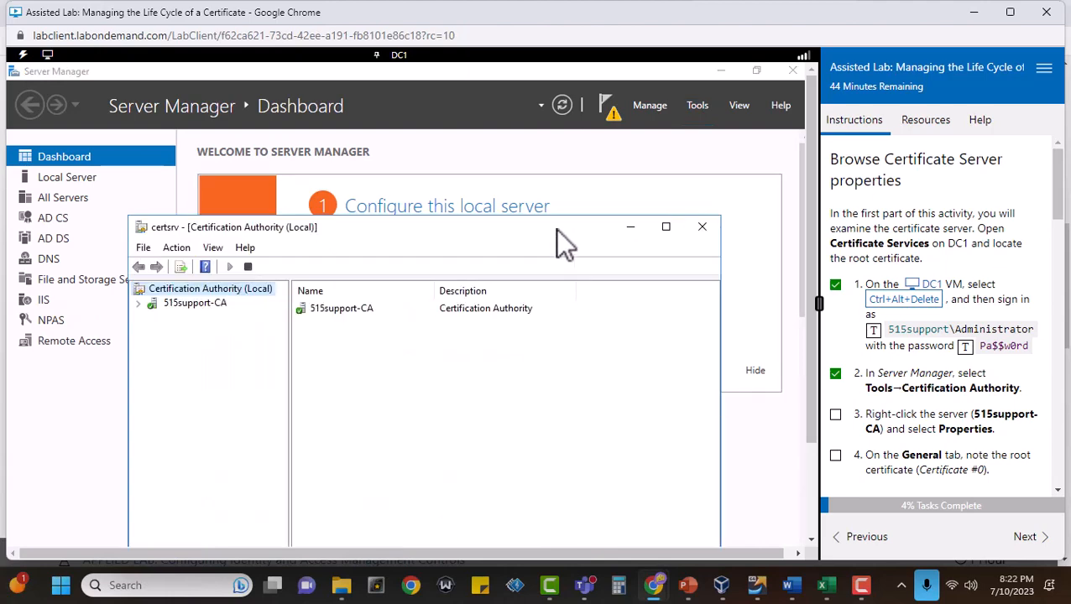
{"action": "left_click_drag", "start_coordinate": [556, 229], "coordinate": [577, 134]}
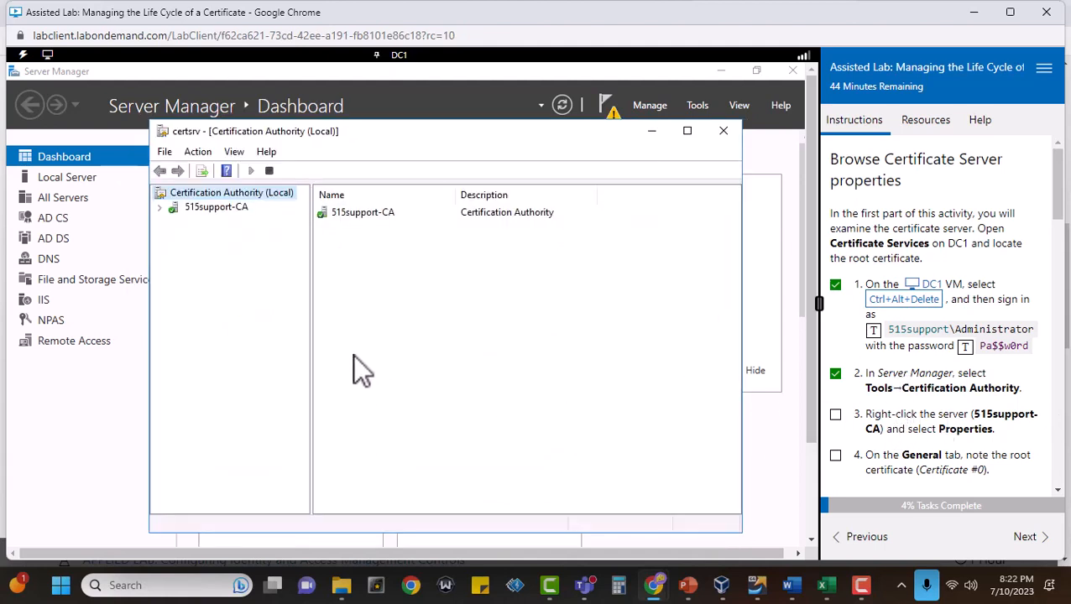
Open the properties of the 515support-CA server and mark task 3 complete.
{"action": "right_click", "coordinate": [206, 209]}
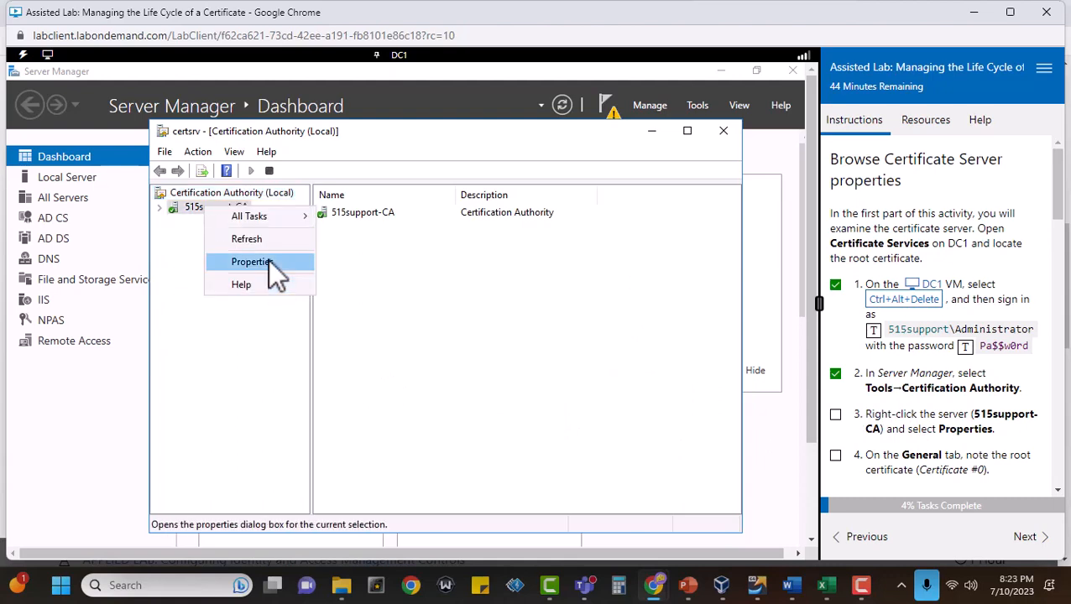
{"action": "left_click", "coordinate": [267, 260]}
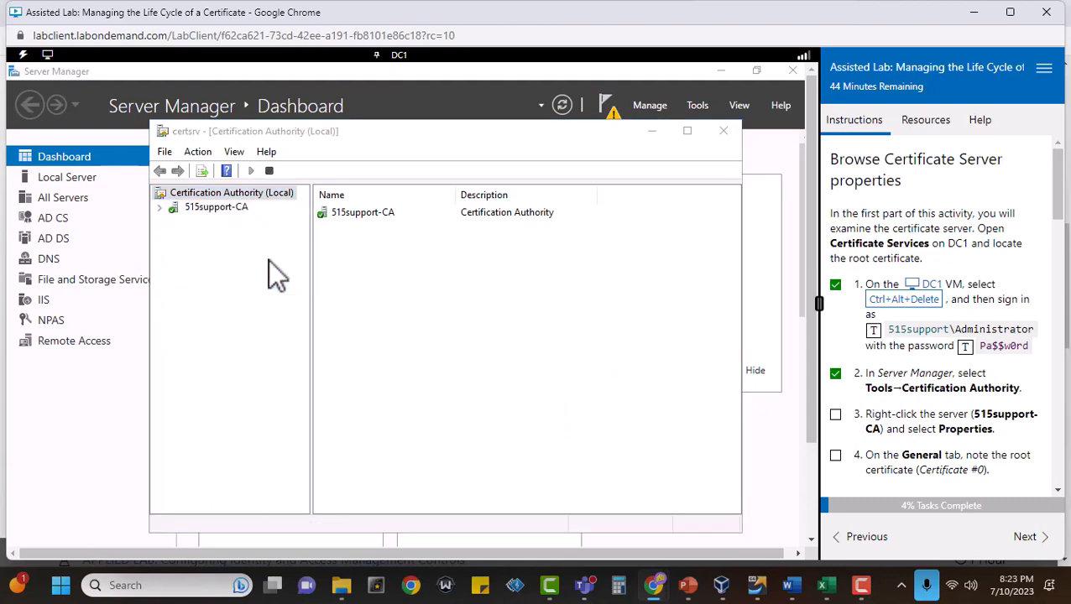
{"action": "left_click", "coordinate": [835, 414]}
{"action": "right_click", "coordinate": [207, 208]}
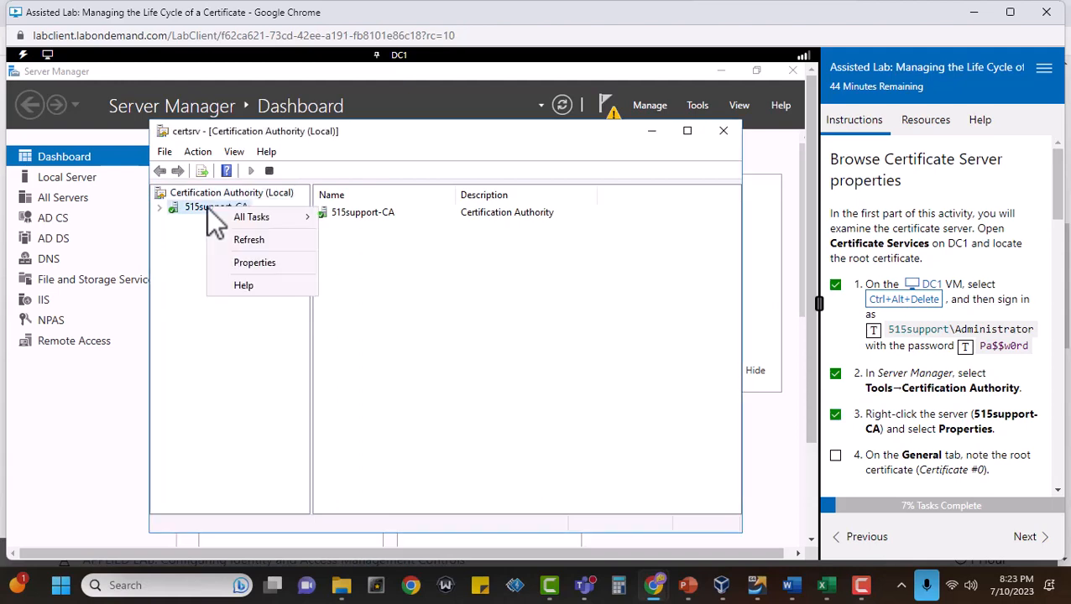
{"action": "left_click", "coordinate": [254, 264]}
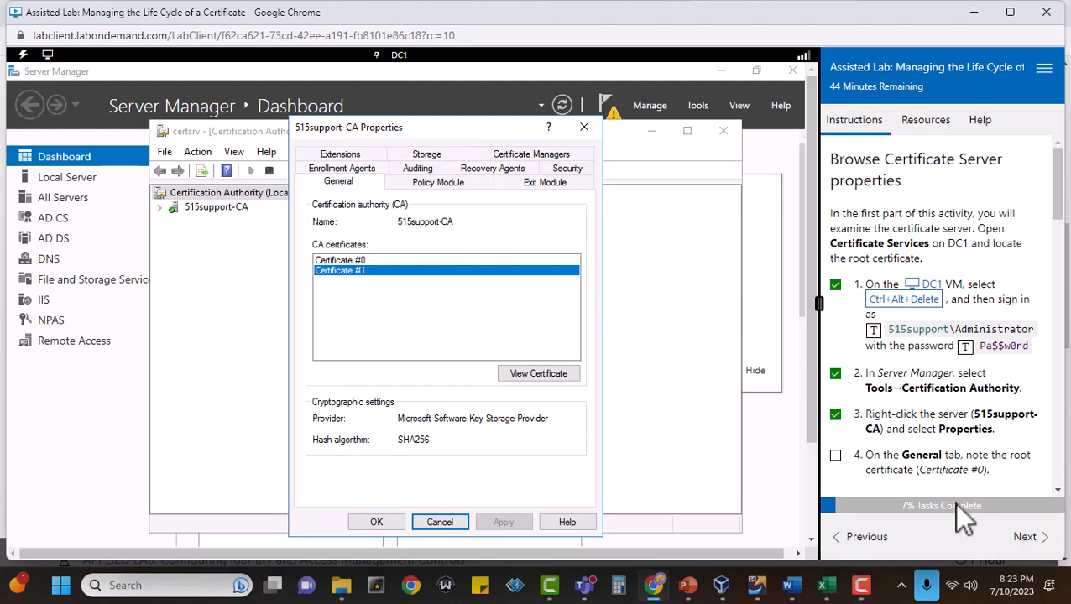
Select the root certificate, Certificate #0, in the general CA properties and mark task 4 complete.
{"action": "scroll", "coordinate": [965, 444], "scroll_direction": "down", "scroll_amount": 2}
{"action": "scroll", "coordinate": [963, 450], "scroll_direction": "down", "scroll_amount": 4}
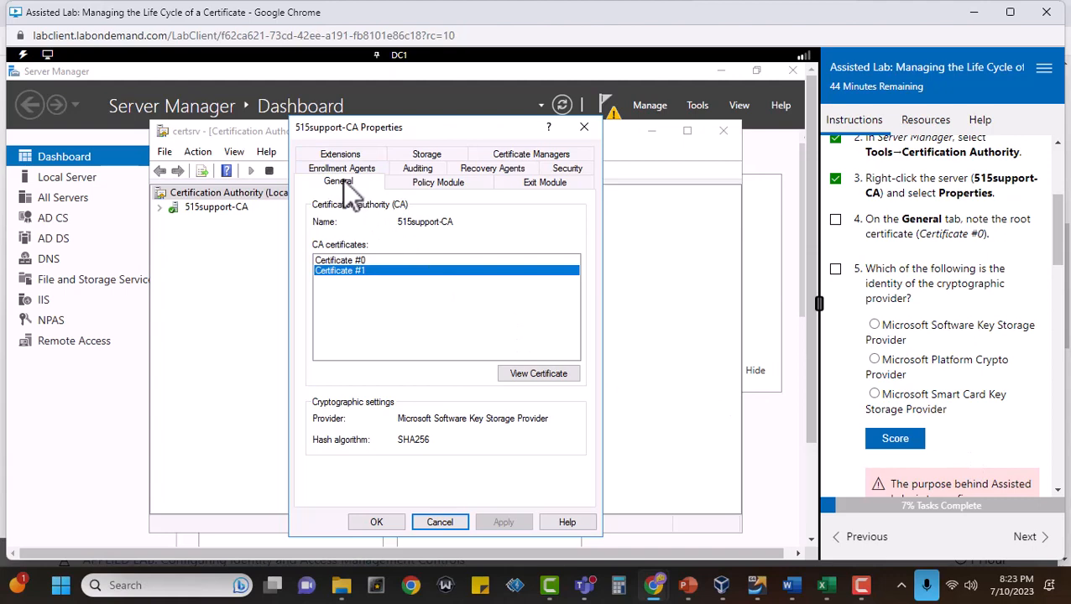
{"action": "left_click", "coordinate": [342, 260]}
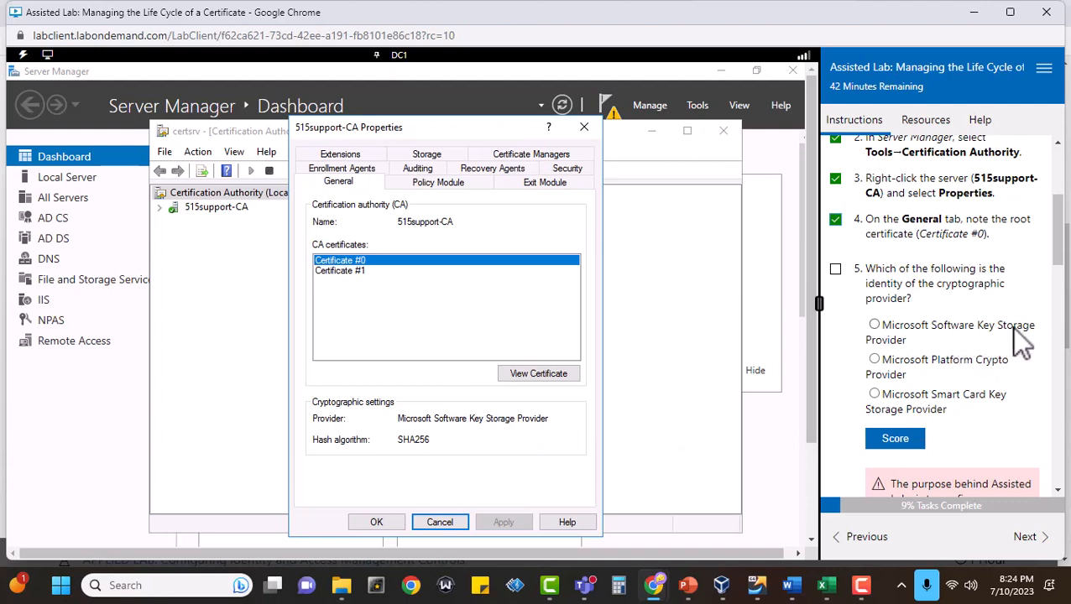
Mark task 5 complete and submit Microsoft Software Key Storage Provider as the cryptographic provider for scoring.
{"action": "left_click", "coordinate": [836, 269]}
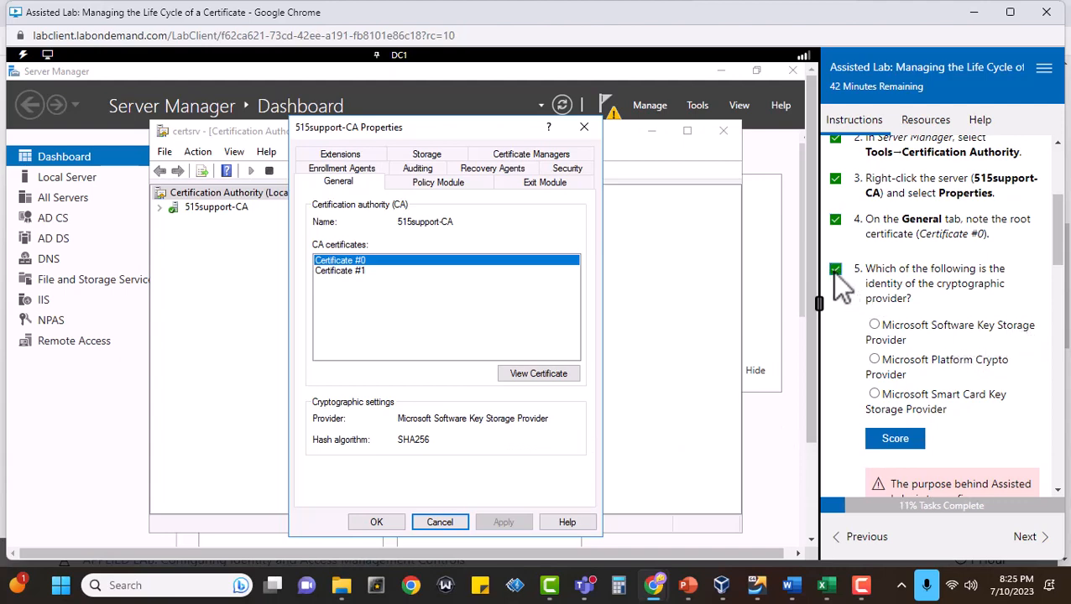
{"action": "left_click", "coordinate": [874, 325]}
{"action": "left_click", "coordinate": [894, 441]}
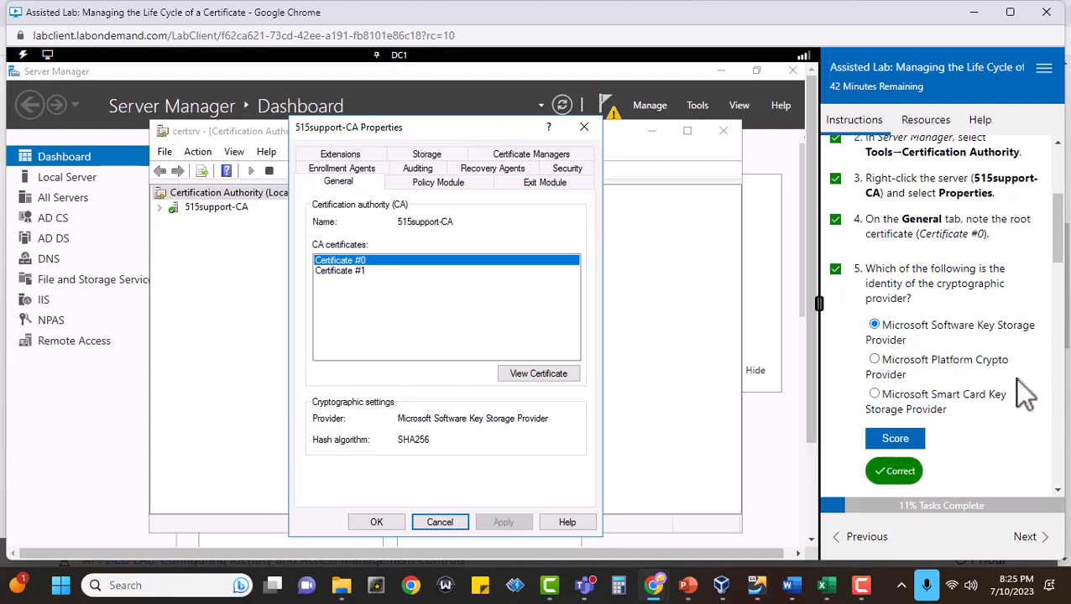
Expand the root certificate illustration in the instructions, mark task 6 complete, and view the certificate details of Certificate #0.
{"action": "scroll", "coordinate": [1014, 379], "scroll_direction": "down", "scroll_amount": 4}
{"action": "scroll", "coordinate": [1017, 392], "scroll_direction": "down", "scroll_amount": 2}
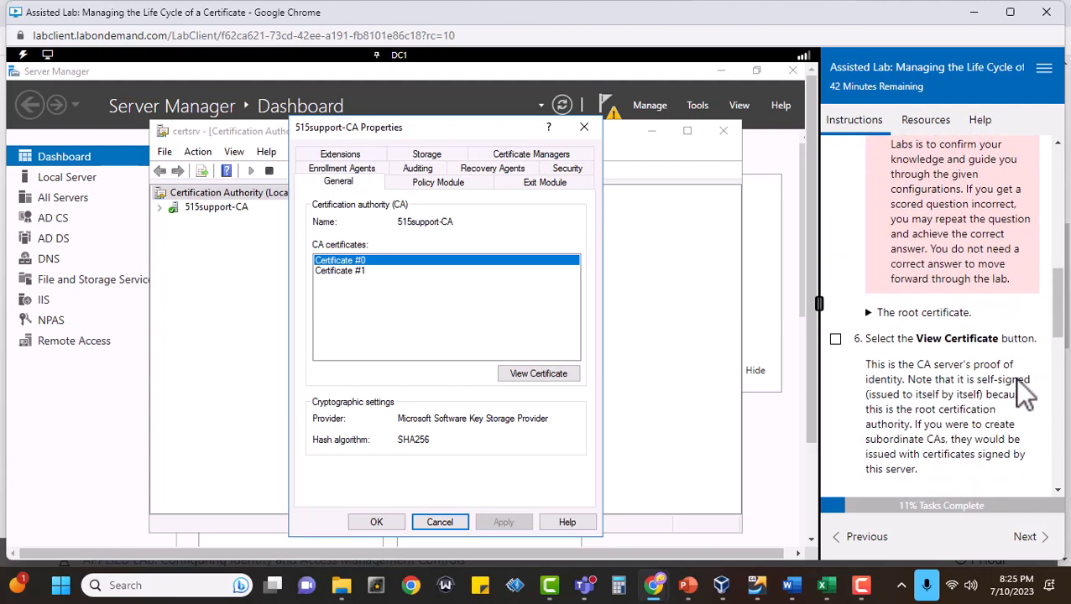
{"action": "scroll", "coordinate": [1018, 394], "scroll_direction": "down", "scroll_amount": 2}
{"action": "left_click", "coordinate": [869, 234]}
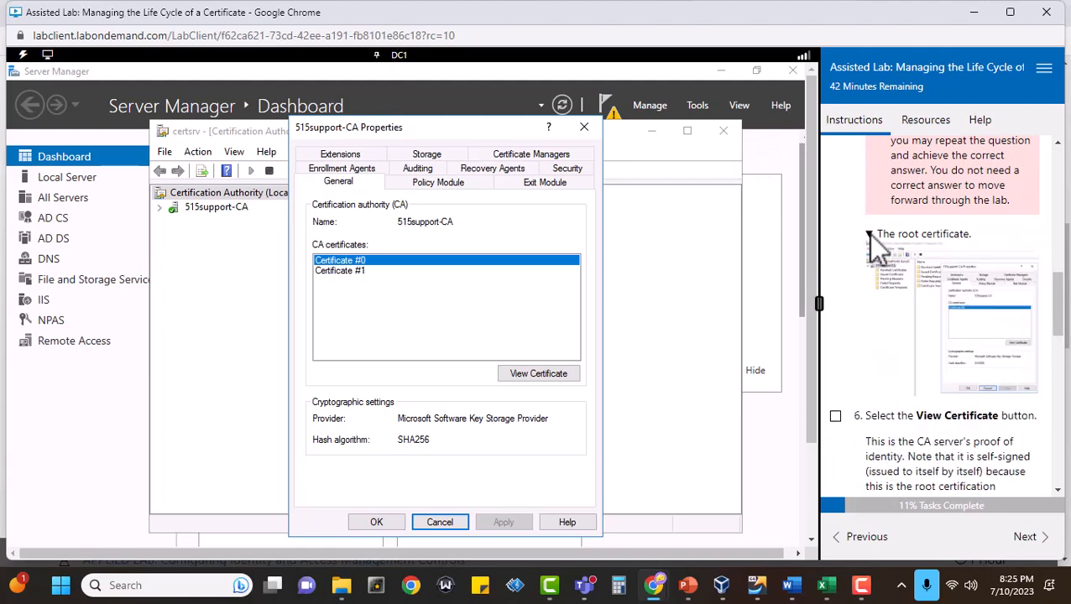
{"action": "scroll", "coordinate": [856, 325], "scroll_direction": "down", "scroll_amount": 3}
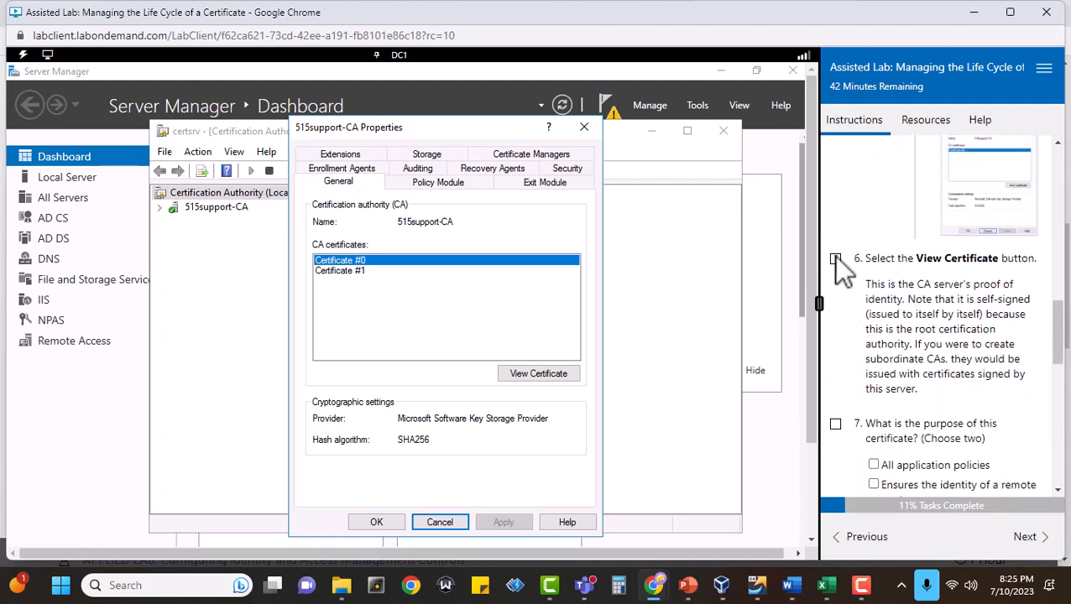
{"action": "left_click", "coordinate": [836, 260]}
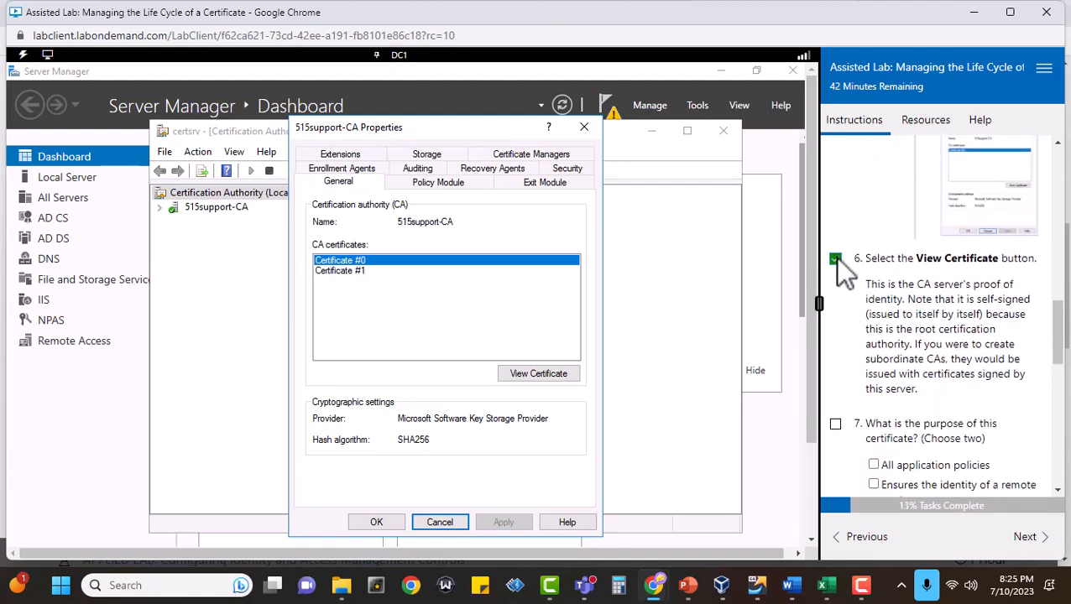
{"action": "left_click", "coordinate": [530, 374]}
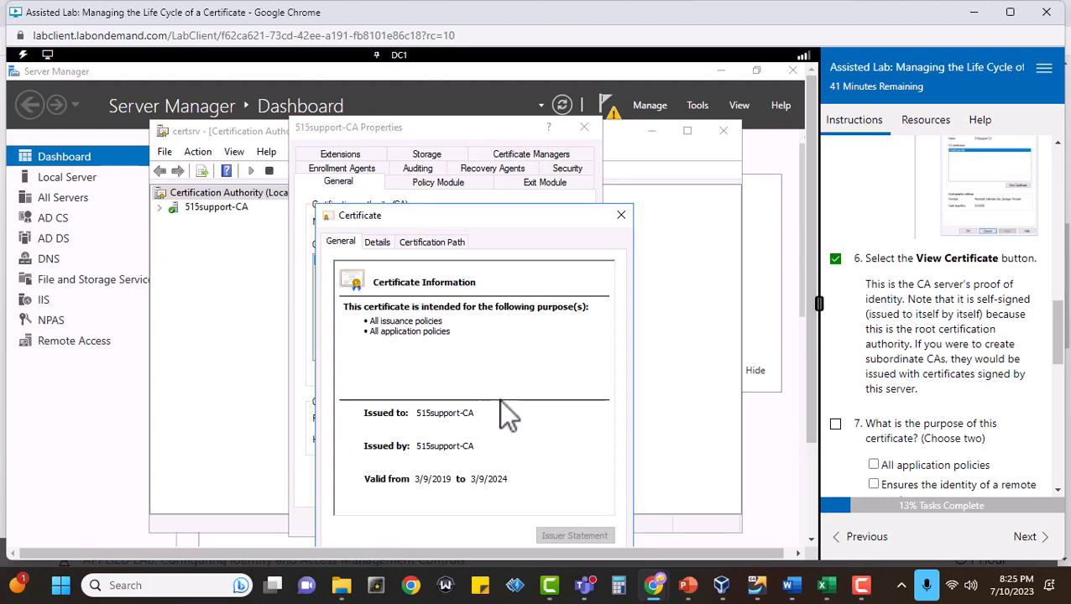
Mark task 7 complete and submit All application policies and All issuance policies as the certificate's purposes for scoring.
{"action": "scroll", "coordinate": [1024, 382], "scroll_direction": "down", "scroll_amount": 1}
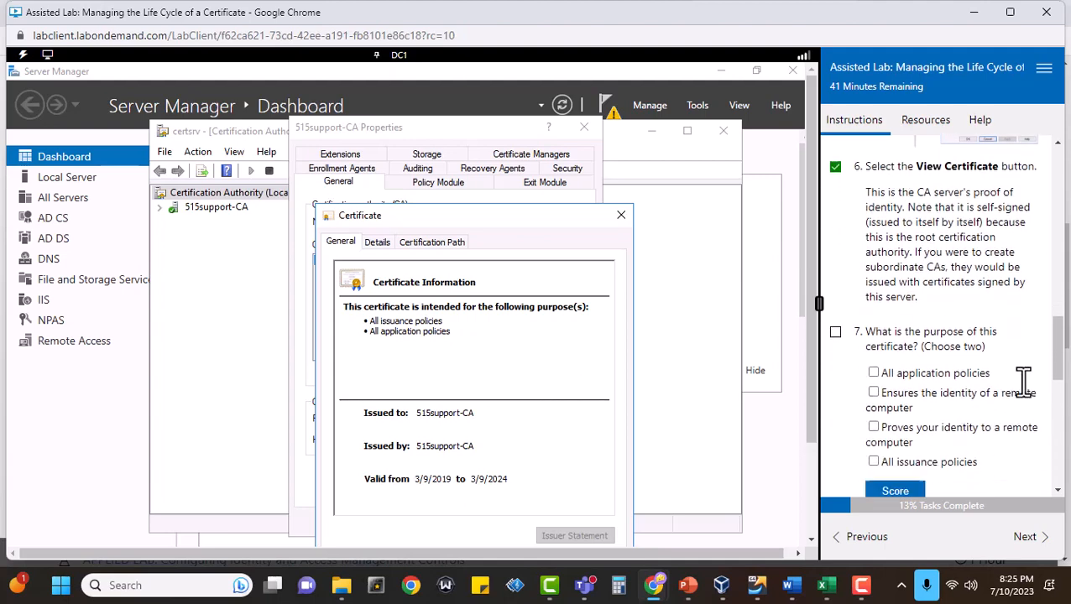
{"action": "scroll", "coordinate": [1023, 382], "scroll_direction": "down", "scroll_amount": 2}
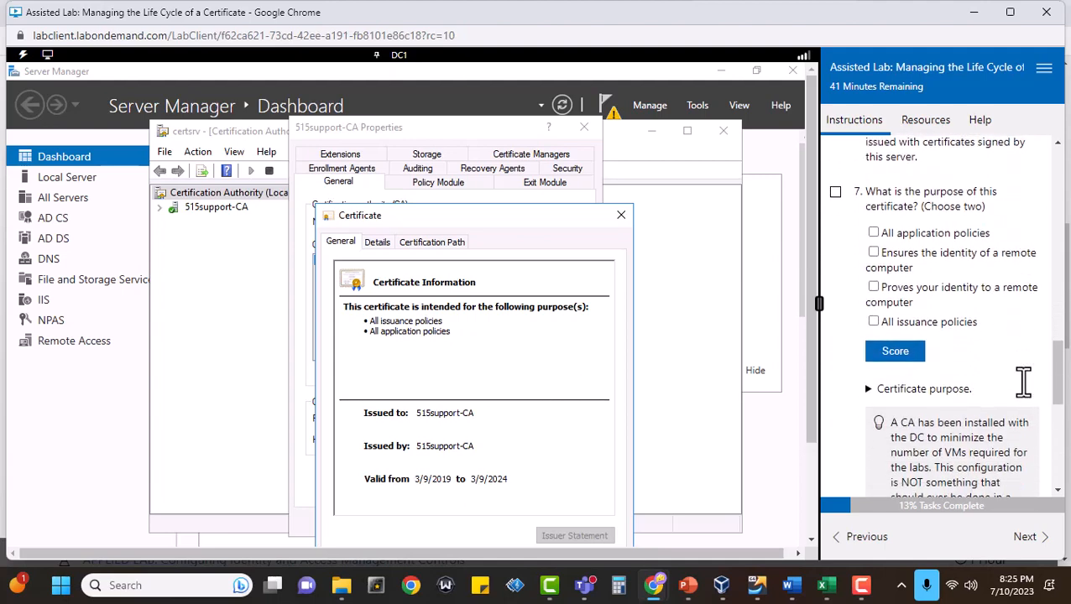
{"action": "left_click", "coordinate": [836, 188]}
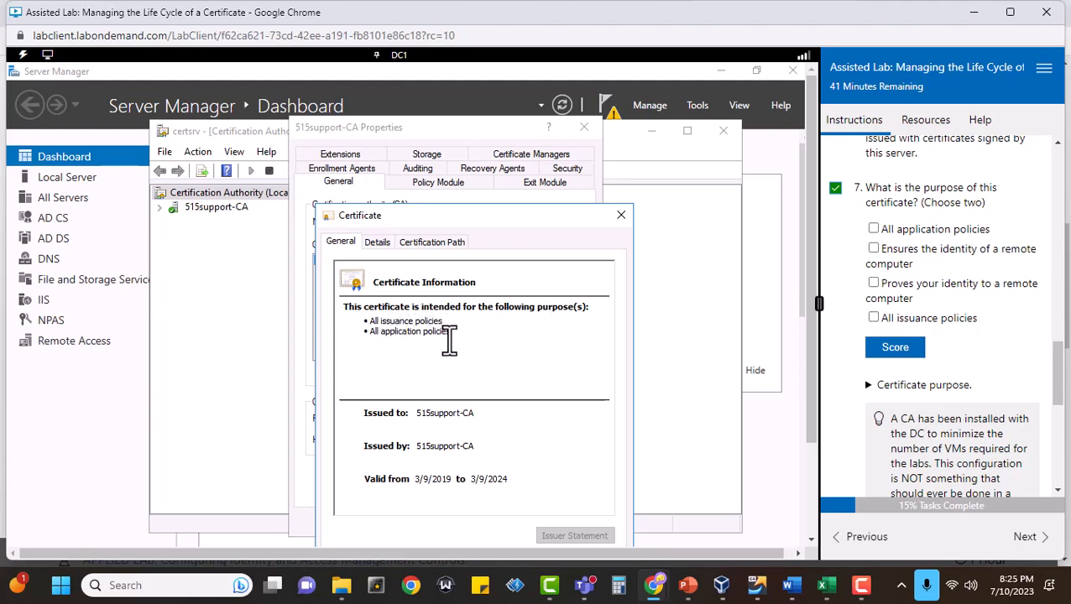
{"action": "left_click", "coordinate": [873, 229]}
{"action": "left_click", "coordinate": [873, 318]}
{"action": "left_click", "coordinate": [898, 348]}
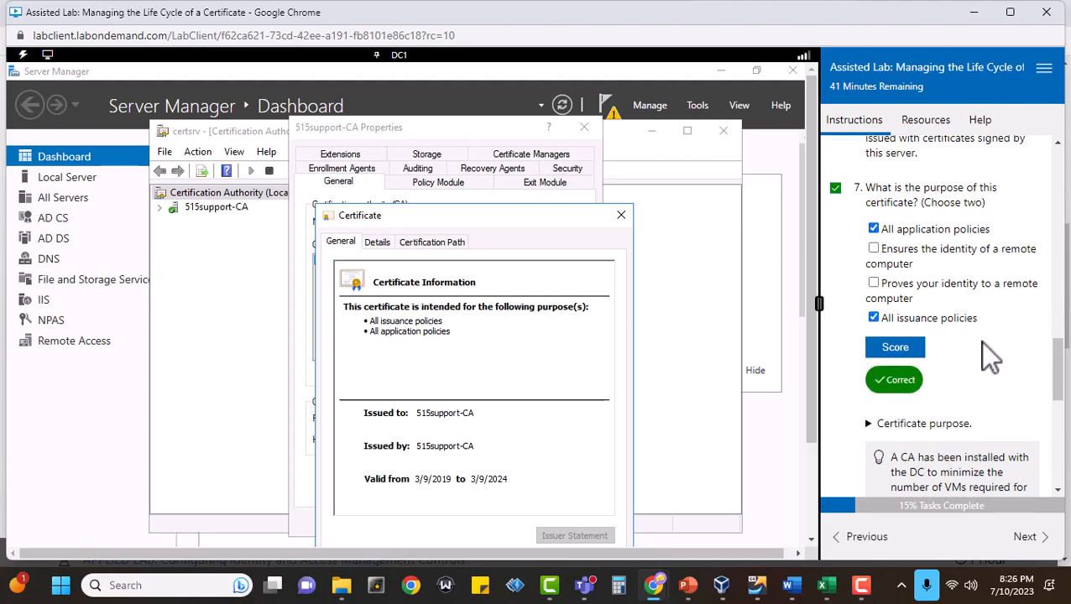
Read through to task 8, close the Certificate window, and cancel the 515support-CA Properties dialog.
{"action": "scroll", "coordinate": [978, 341], "scroll_direction": "down", "scroll_amount": 4}
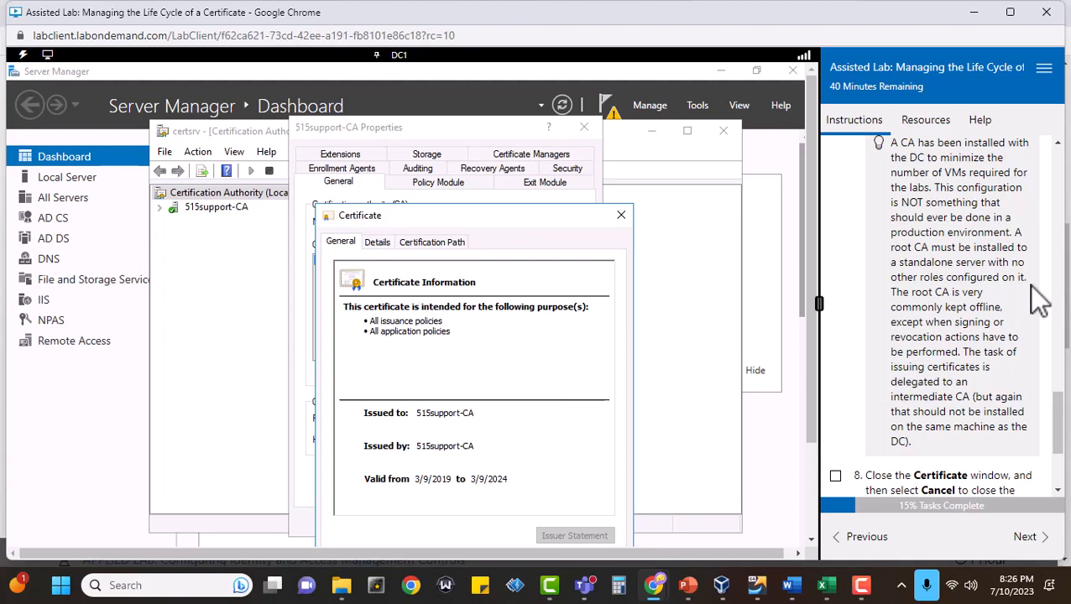
{"action": "scroll", "coordinate": [1032, 289], "scroll_direction": "down", "scroll_amount": 3}
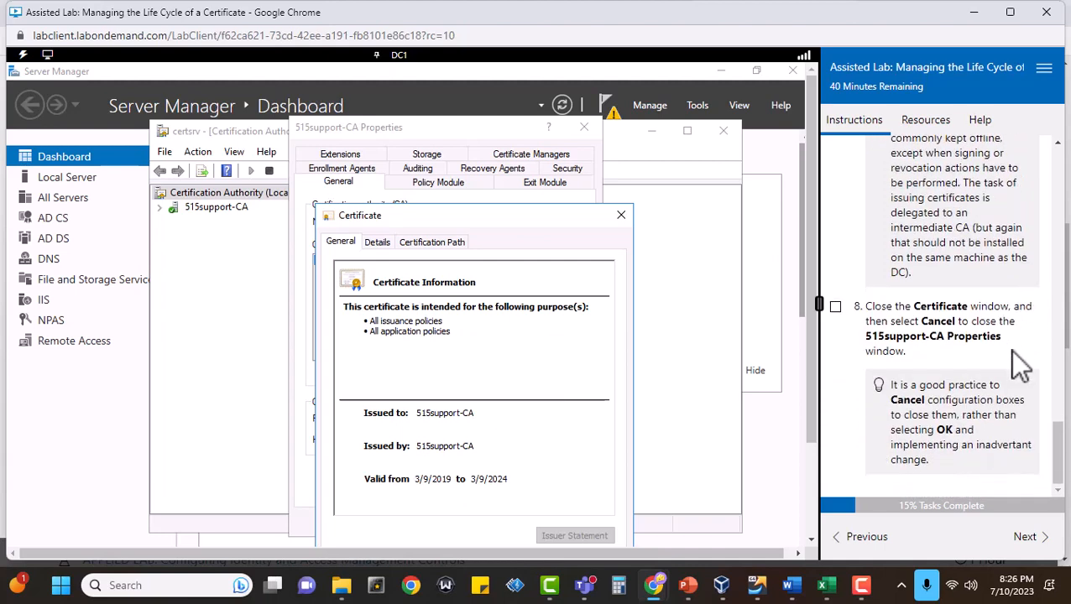
{"action": "left_click", "coordinate": [621, 217]}
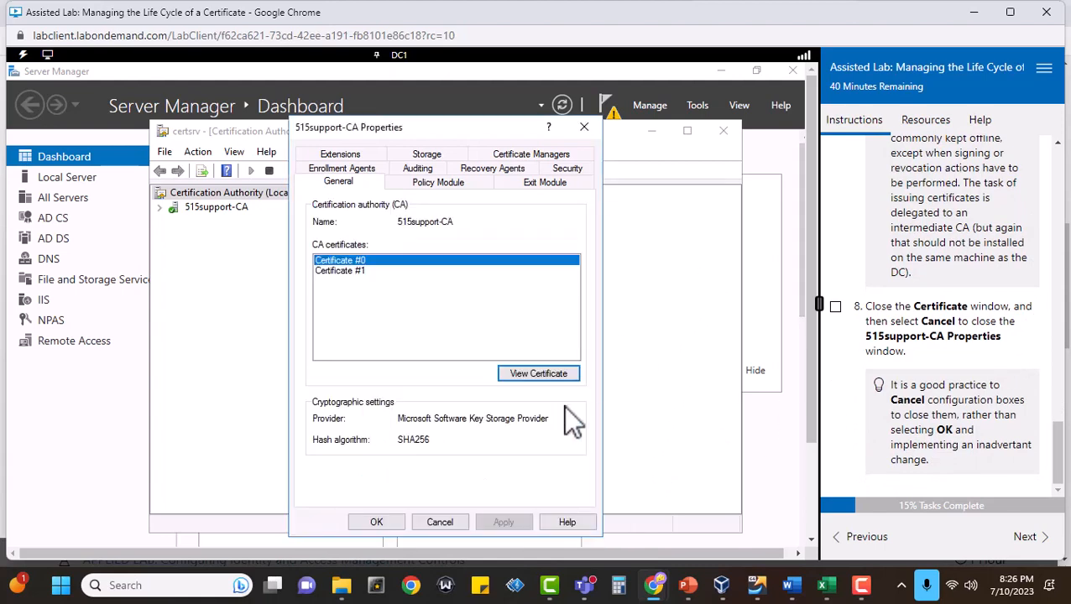
{"action": "left_click", "coordinate": [437, 519]}
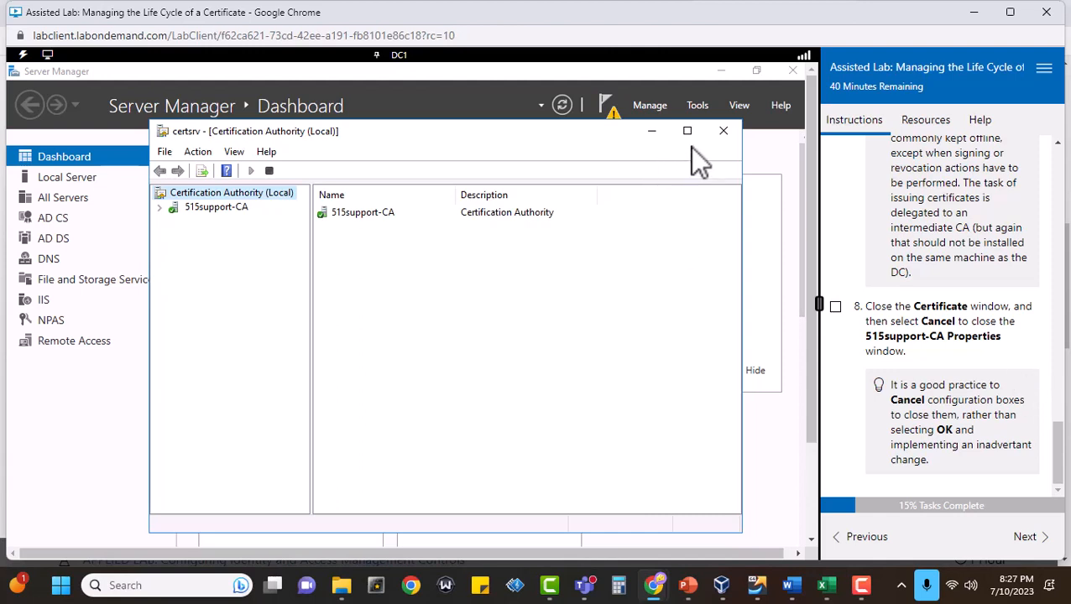
Mark task 1 of Browse Certificate Services components complete, accept completing the skipped tasks, and return to the Certificate Server properties instructions.
{"action": "left_click", "coordinate": [1027, 537]}
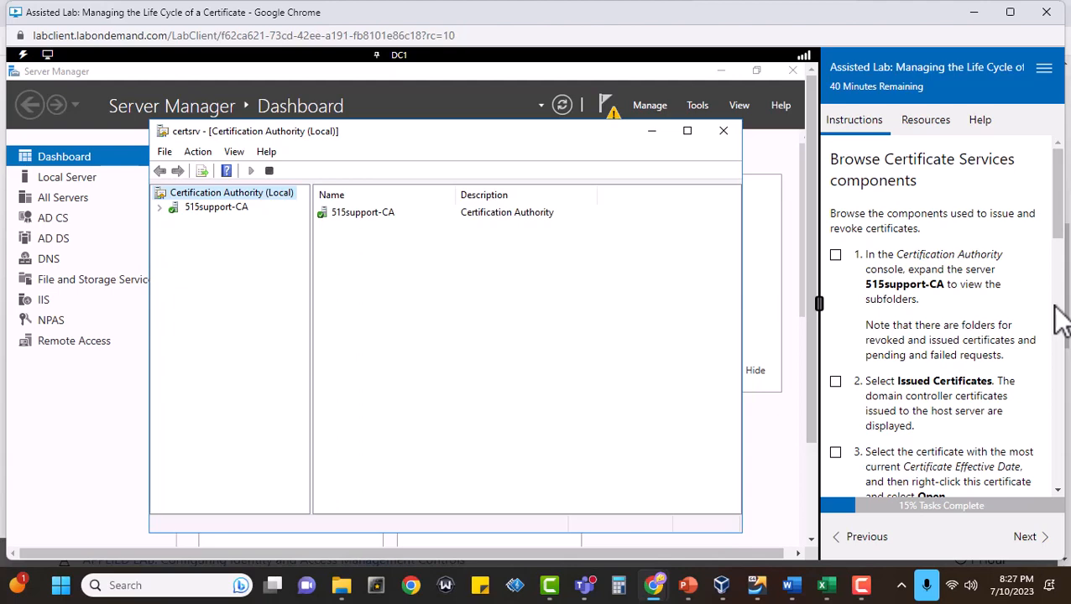
{"action": "left_click", "coordinate": [835, 254]}
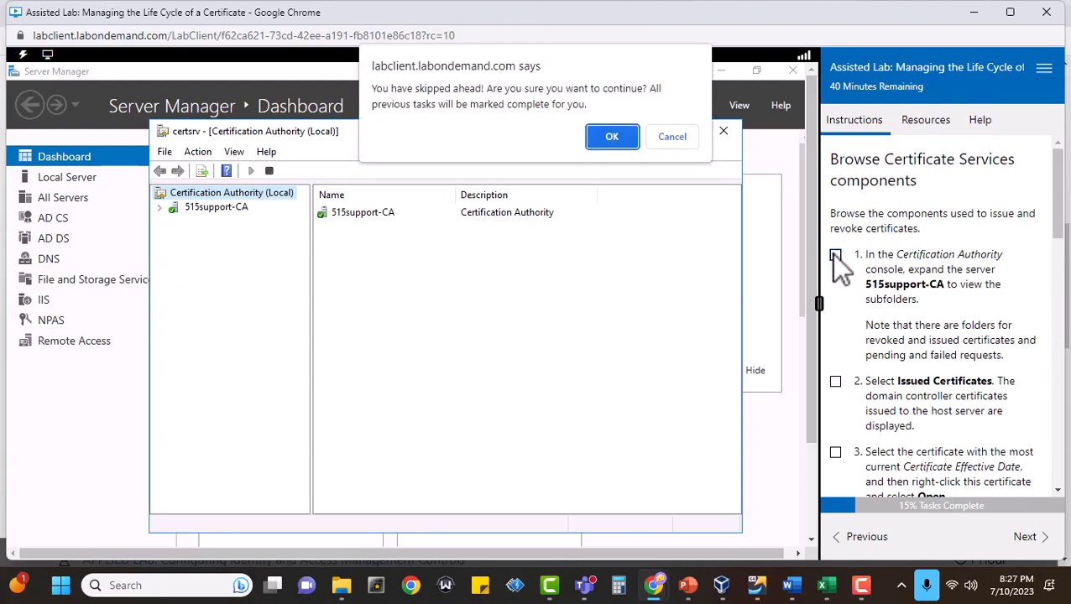
{"action": "left_click", "coordinate": [600, 138]}
{"action": "left_click", "coordinate": [856, 541]}
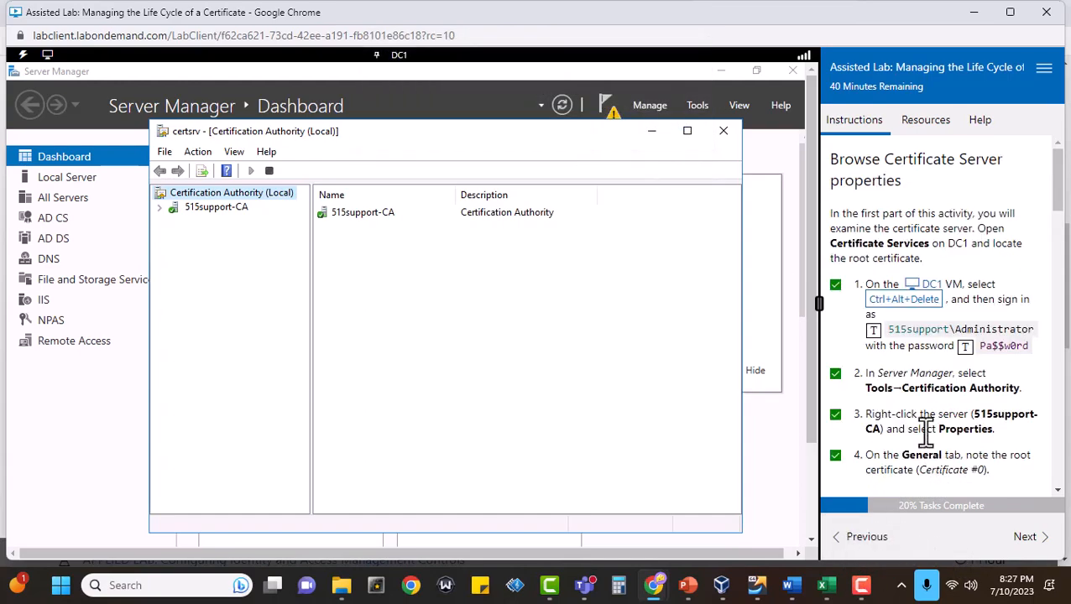
Advance to Browse Certificate Services components, show the Issued Certificates folder under 515support-CA, and mark task 2 complete.
{"action": "scroll", "coordinate": [926, 432], "scroll_direction": "down", "scroll_amount": 20}
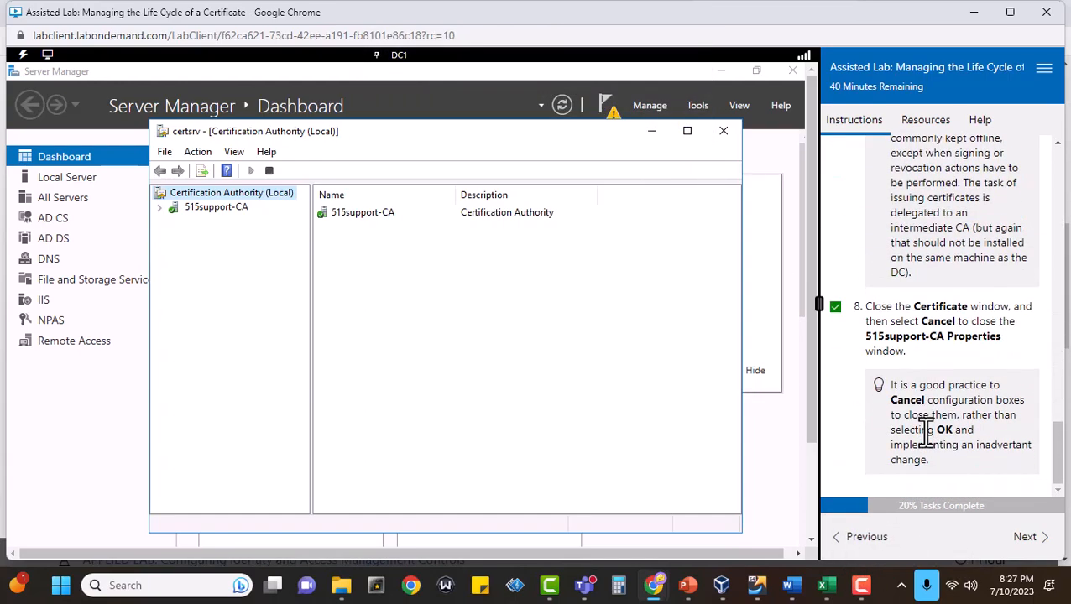
{"action": "left_click", "coordinate": [1029, 541]}
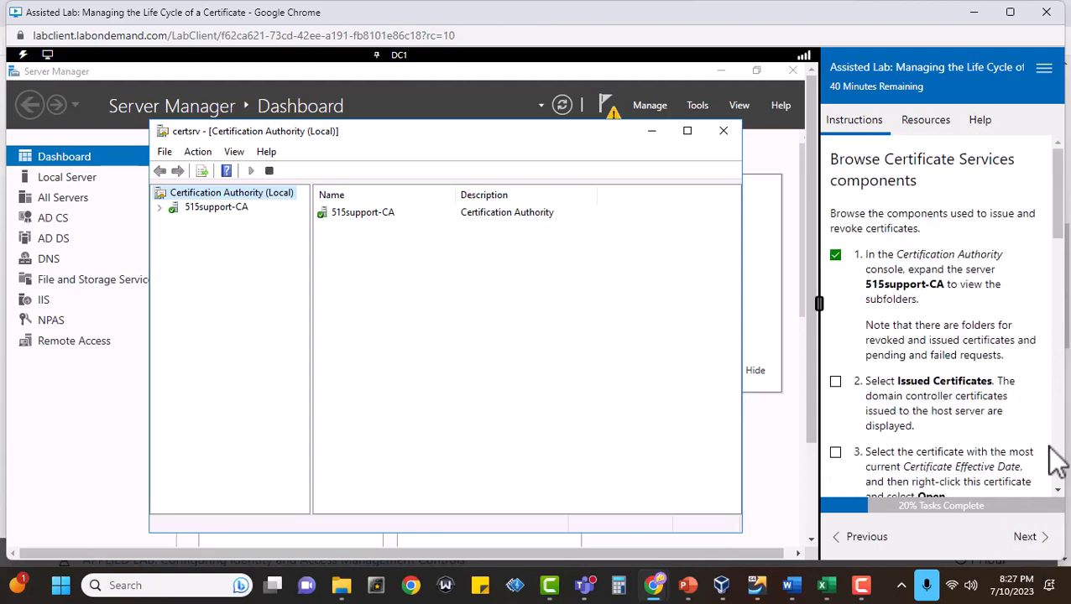
{"action": "scroll", "coordinate": [1055, 460], "scroll_direction": "down", "scroll_amount": 1}
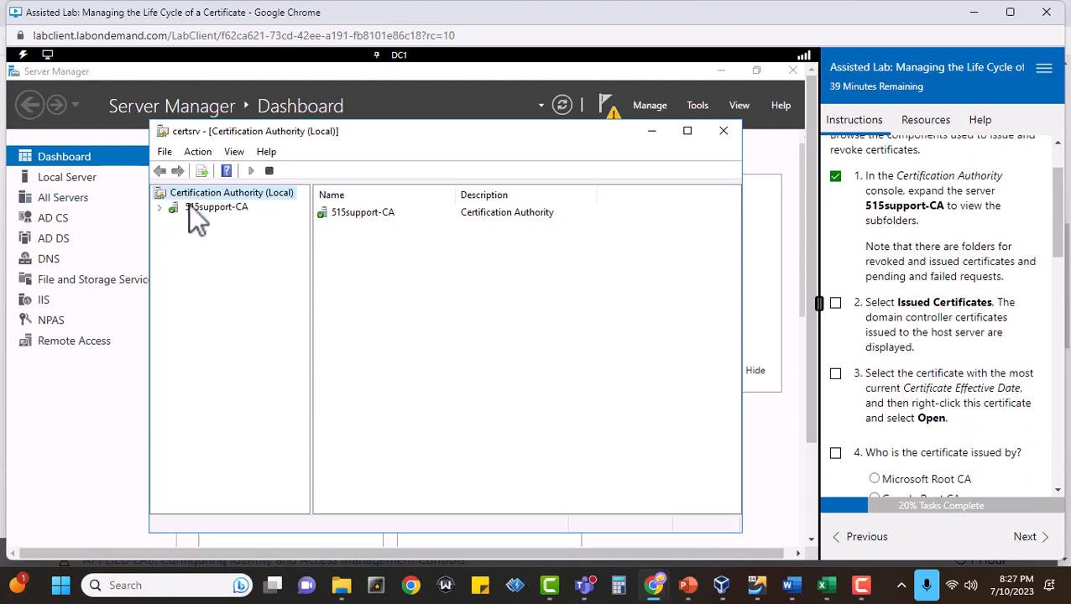
{"action": "left_click", "coordinate": [160, 207]}
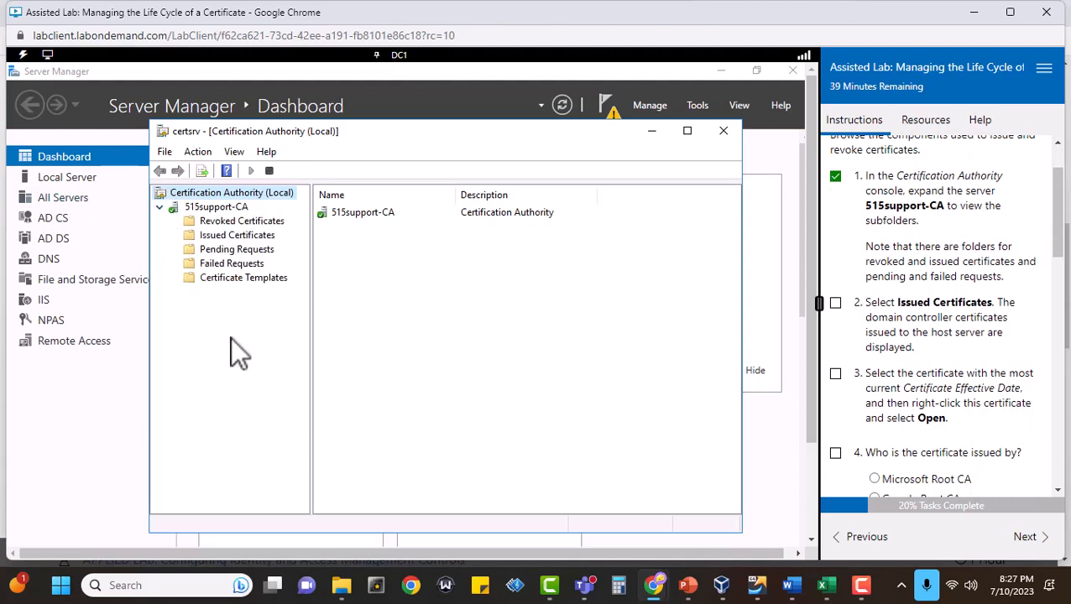
{"action": "left_click", "coordinate": [237, 236]}
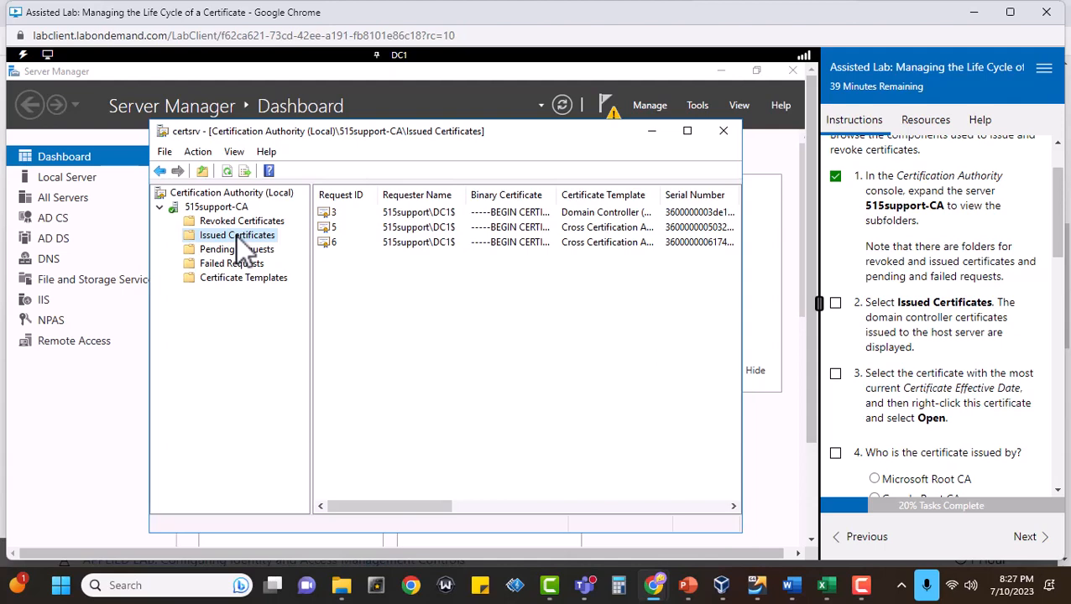
{"action": "left_click", "coordinate": [836, 303]}
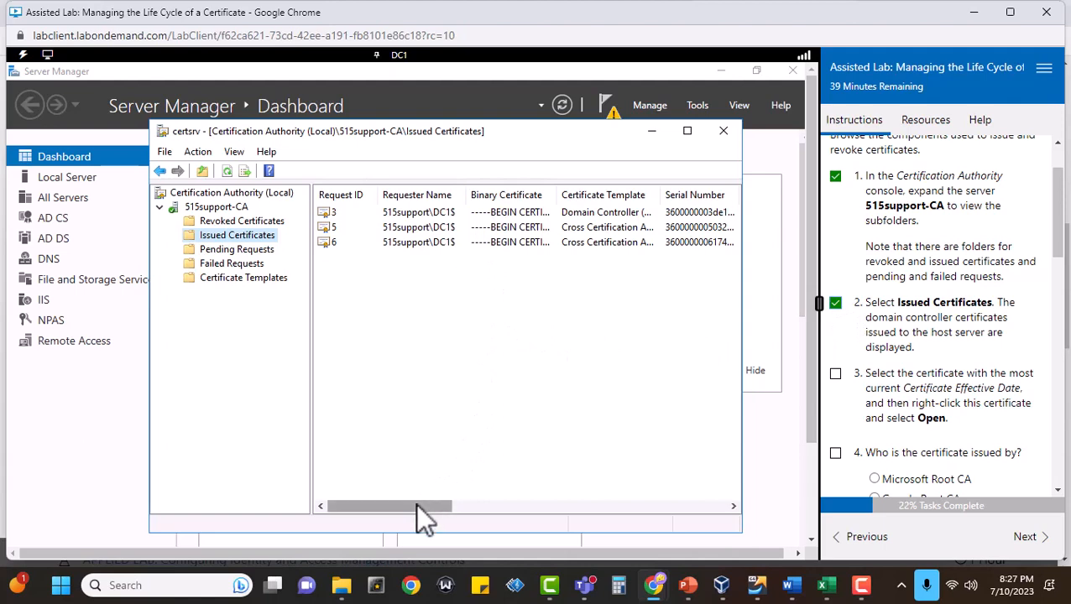
Open the last issued certificate with the most current Certificate Effective Date and mark task 3 complete.
{"action": "left_click_drag", "start_coordinate": [424, 505], "coordinate": [401, 501]}
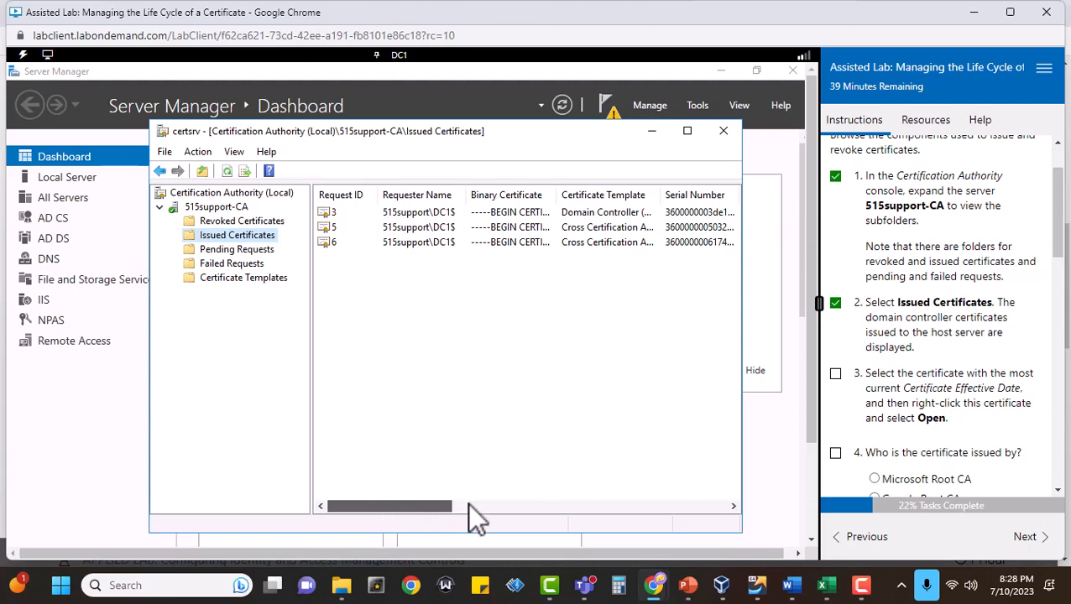
{"action": "left_click_drag", "start_coordinate": [468, 505], "coordinate": [544, 503]}
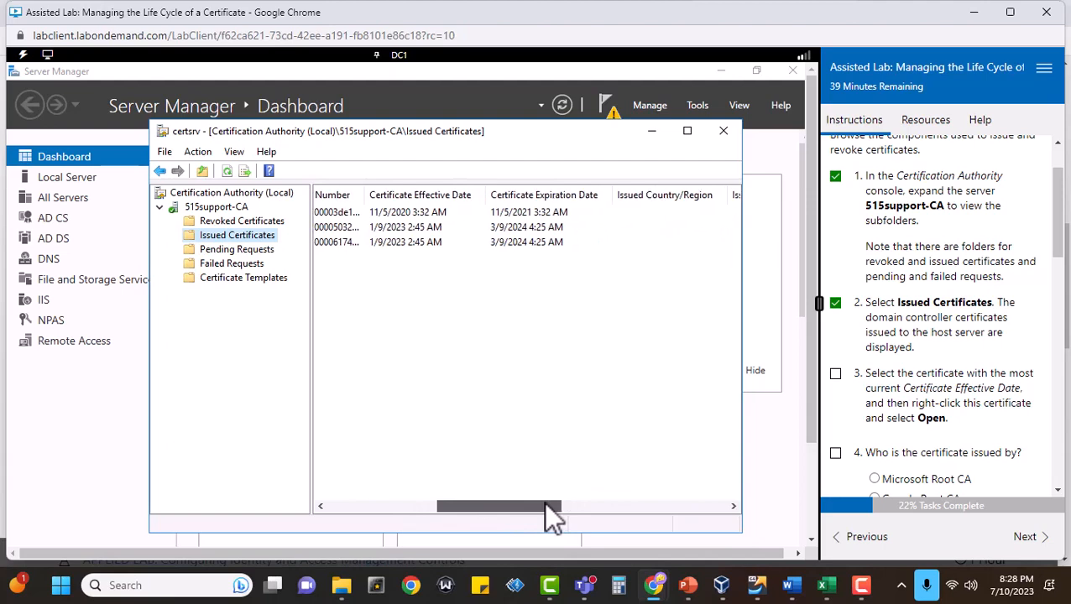
{"action": "left_click", "coordinate": [415, 242]}
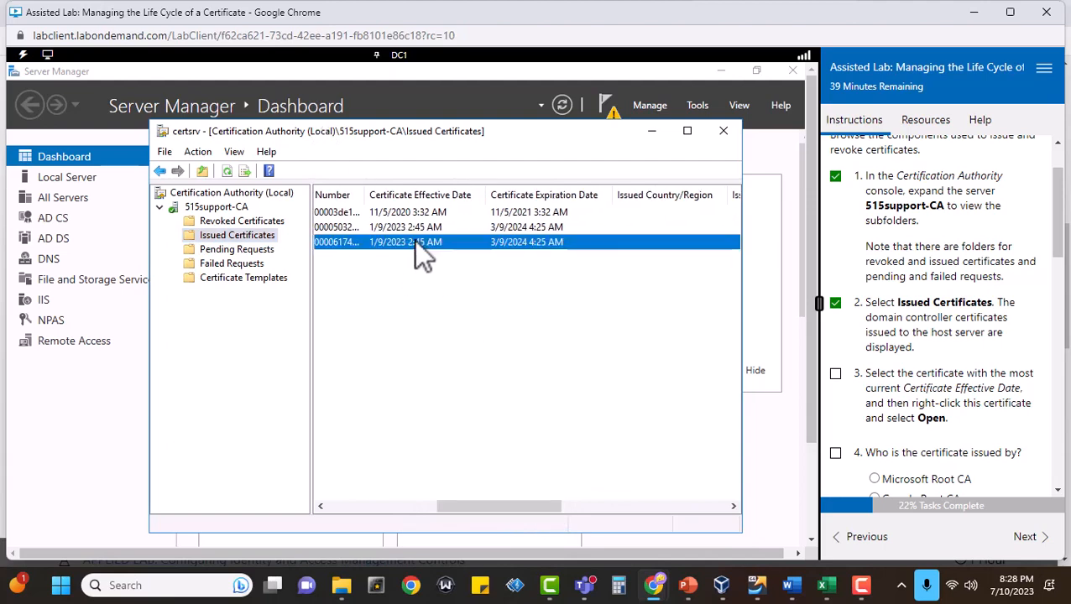
{"action": "right_click", "coordinate": [414, 241]}
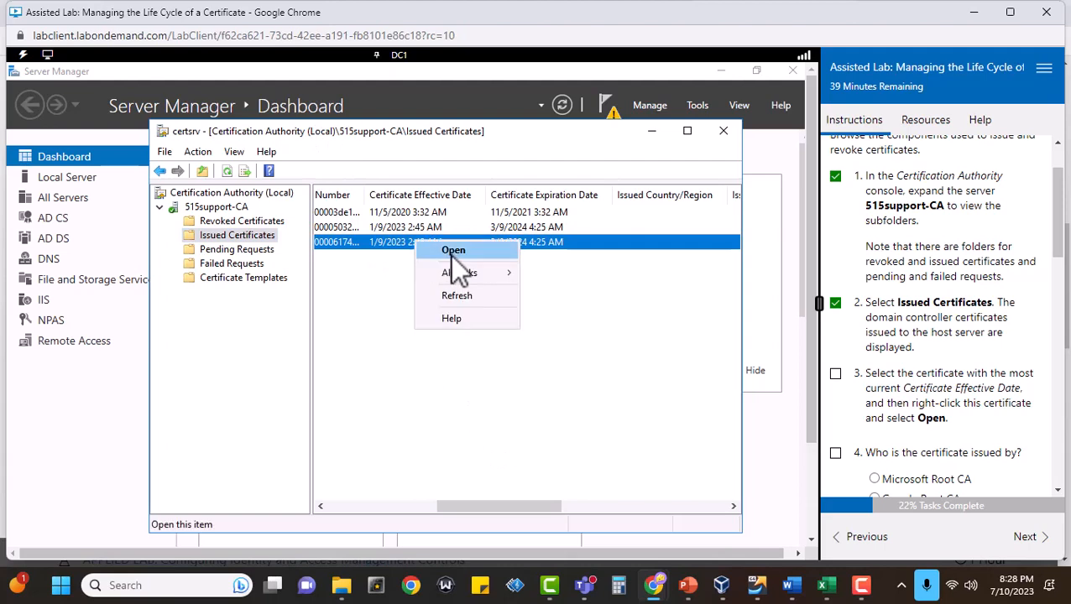
{"action": "left_click", "coordinate": [454, 248]}
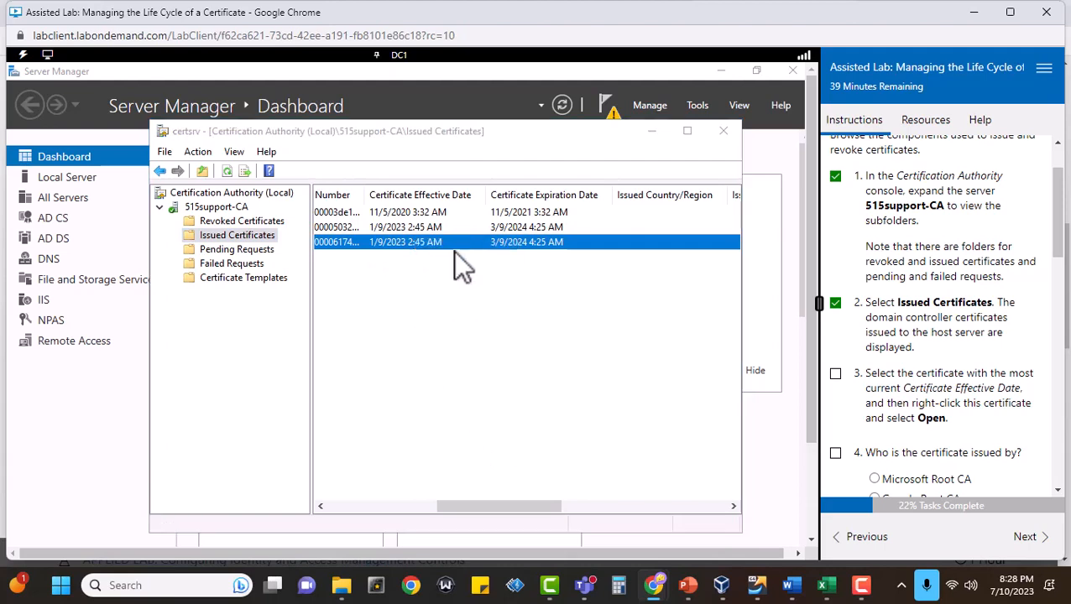
{"action": "left_click", "coordinate": [836, 374]}
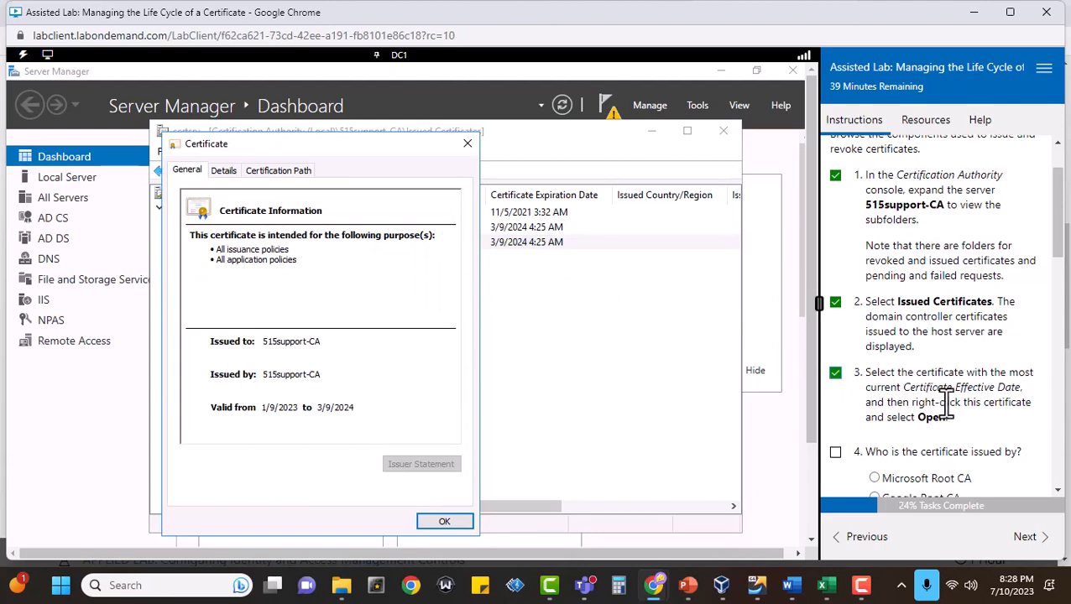
Mark task 4 complete and submit 515support-CA as the certificate's issuer for scoring.
{"action": "scroll", "coordinate": [965, 428], "scroll_direction": "down", "scroll_amount": 2}
{"action": "scroll", "coordinate": [1041, 435], "scroll_direction": "down", "scroll_amount": 2}
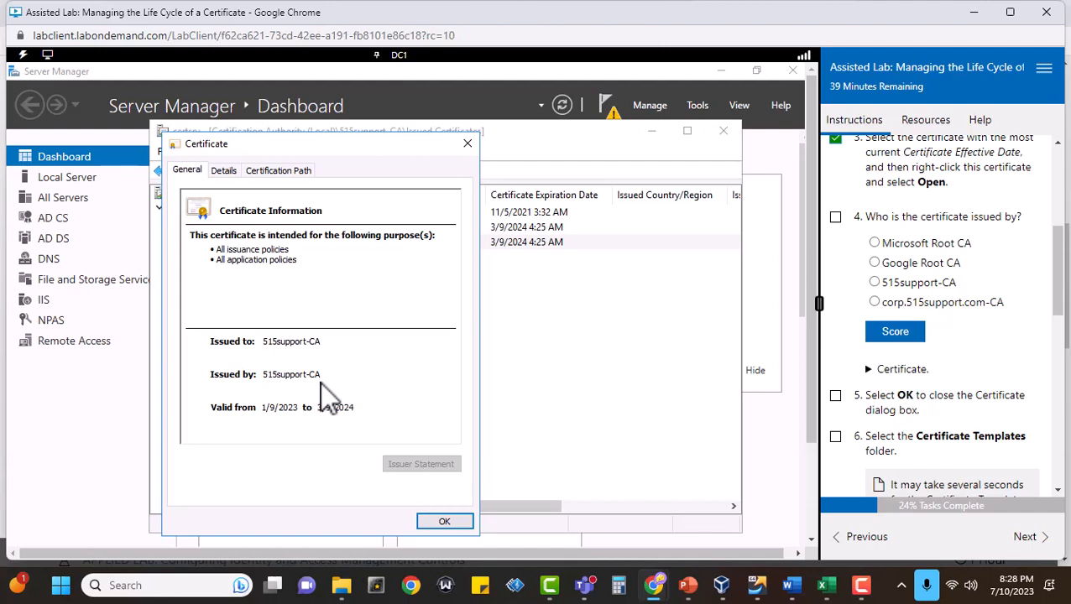
{"action": "left_click", "coordinate": [835, 217]}
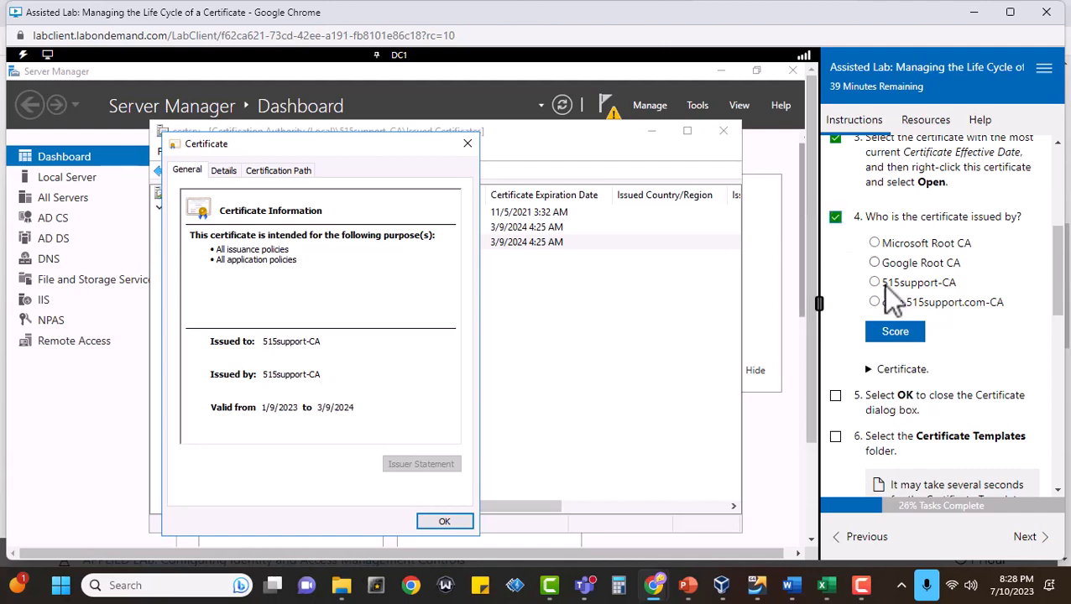
{"action": "left_click", "coordinate": [874, 283]}
{"action": "left_click", "coordinate": [889, 336]}
{"action": "scroll", "coordinate": [948, 336], "scroll_direction": "down", "scroll_amount": 4}
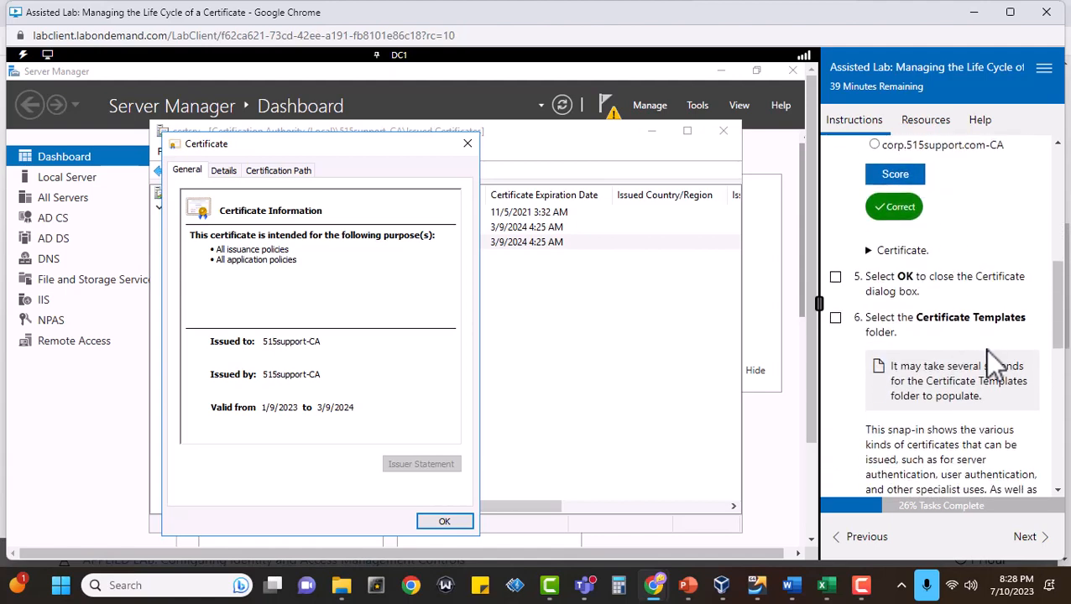
Close the Certificate dialog and show the Certificate Templates folder, marking tasks 5 and 6 complete.
{"action": "left_click", "coordinate": [444, 522]}
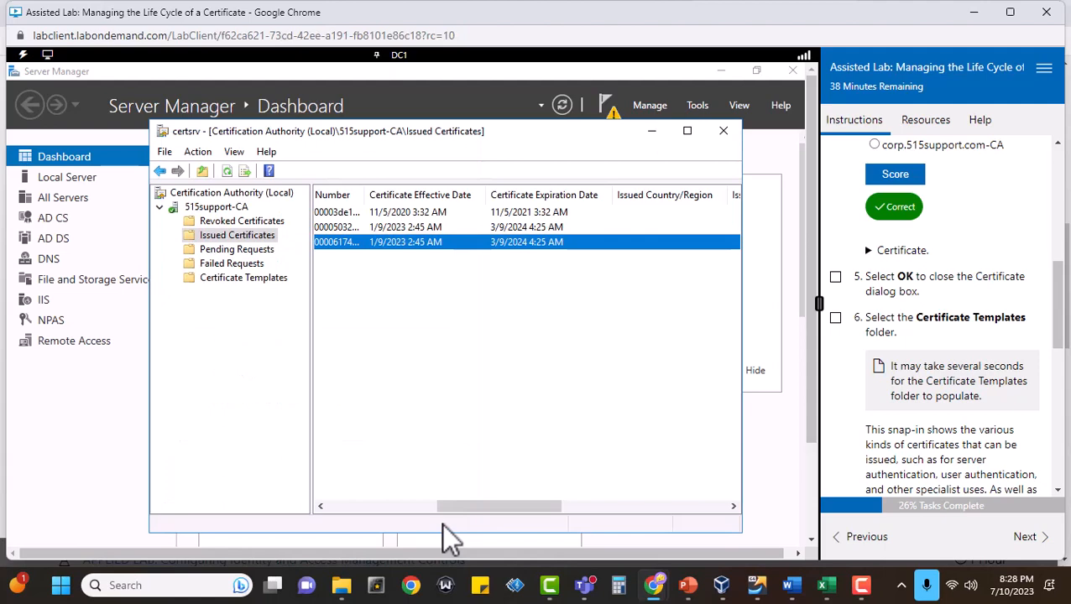
{"action": "left_click", "coordinate": [240, 278]}
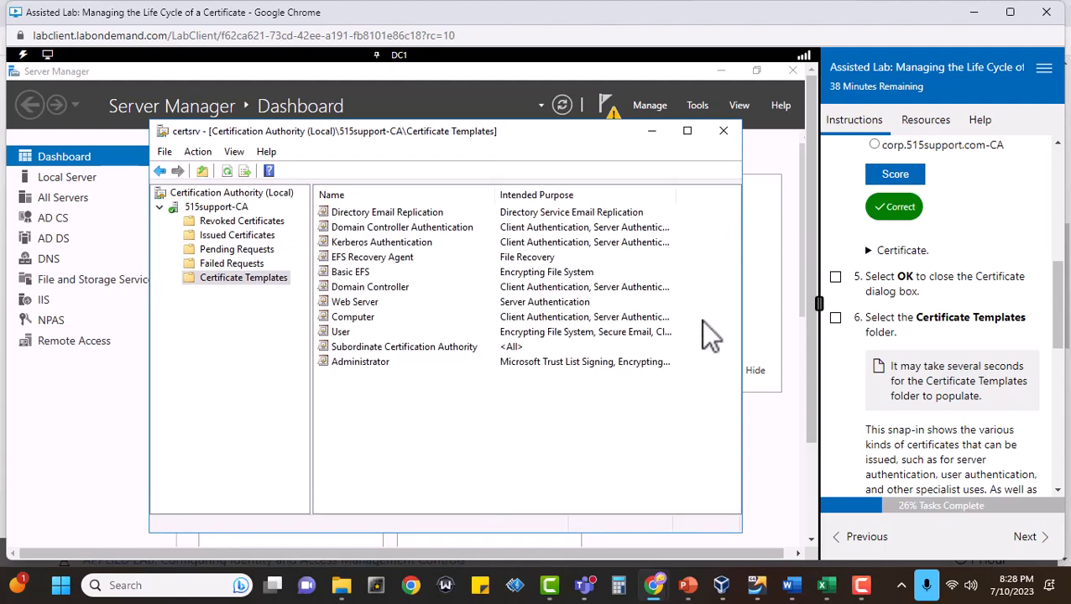
{"action": "left_click", "coordinate": [836, 277]}
{"action": "left_click", "coordinate": [835, 319]}
{"action": "scroll", "coordinate": [956, 318], "scroll_direction": "down", "scroll_amount": 3}
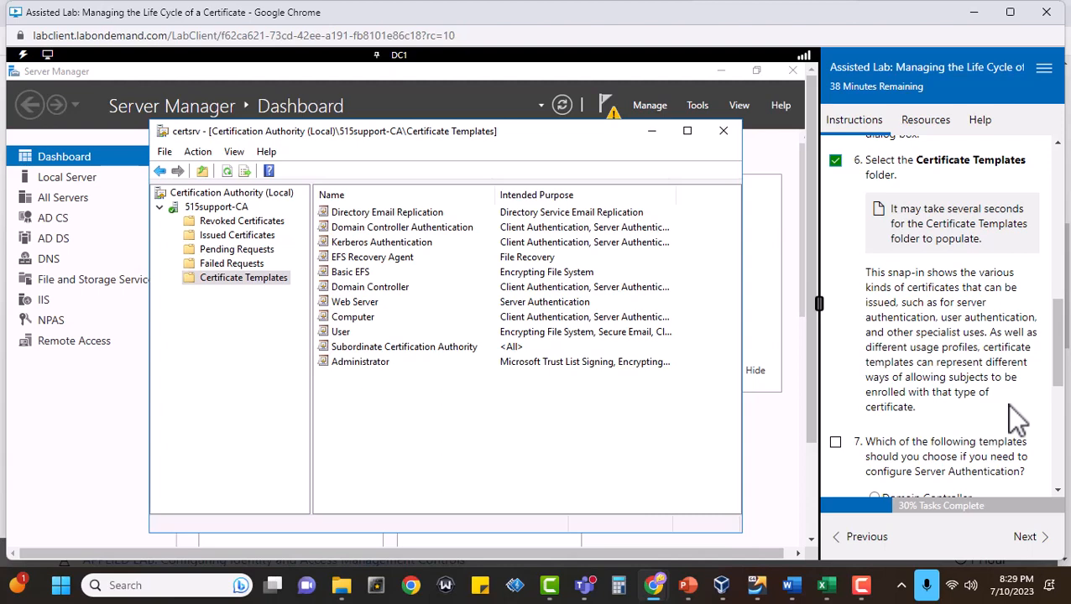
Mark task 7 complete and submit Web Server as the template for configuring Server Authentication.
{"action": "scroll", "coordinate": [1016, 417], "scroll_direction": "down", "scroll_amount": 2}
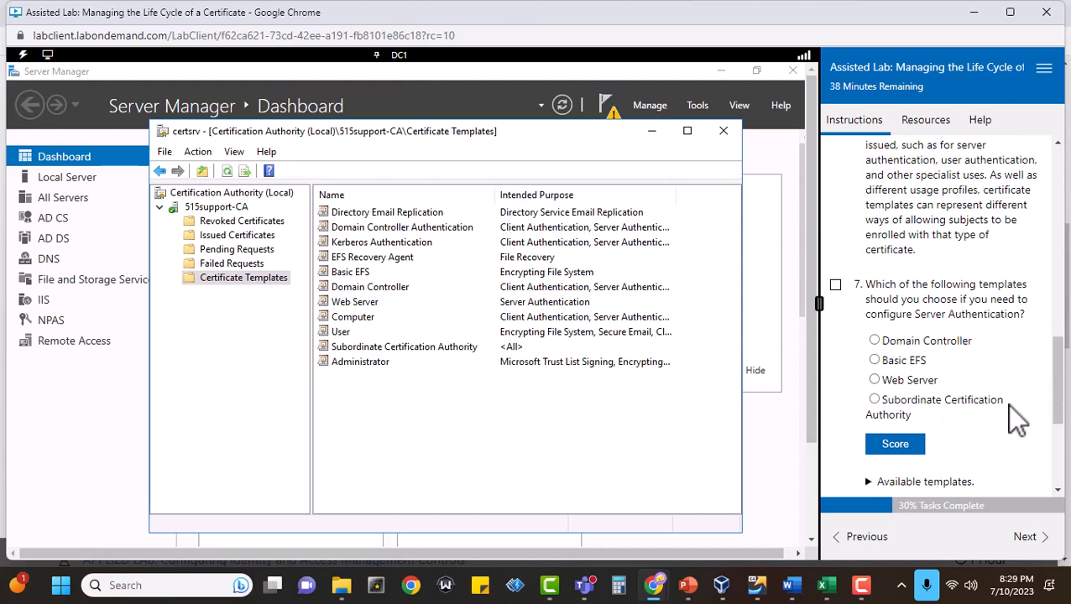
{"action": "scroll", "coordinate": [1011, 407], "scroll_direction": "down", "scroll_amount": 1}
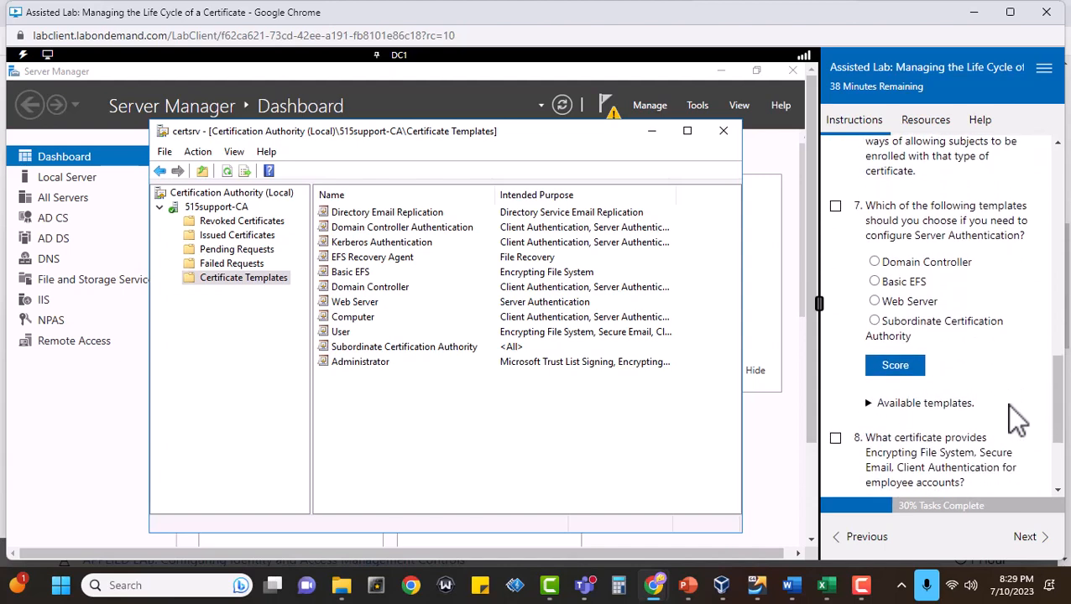
{"action": "left_click", "coordinate": [836, 206]}
{"action": "left_click", "coordinate": [874, 301]}
{"action": "left_click", "coordinate": [894, 365]}
{"action": "scroll", "coordinate": [987, 364], "scroll_direction": "down", "scroll_amount": 3}
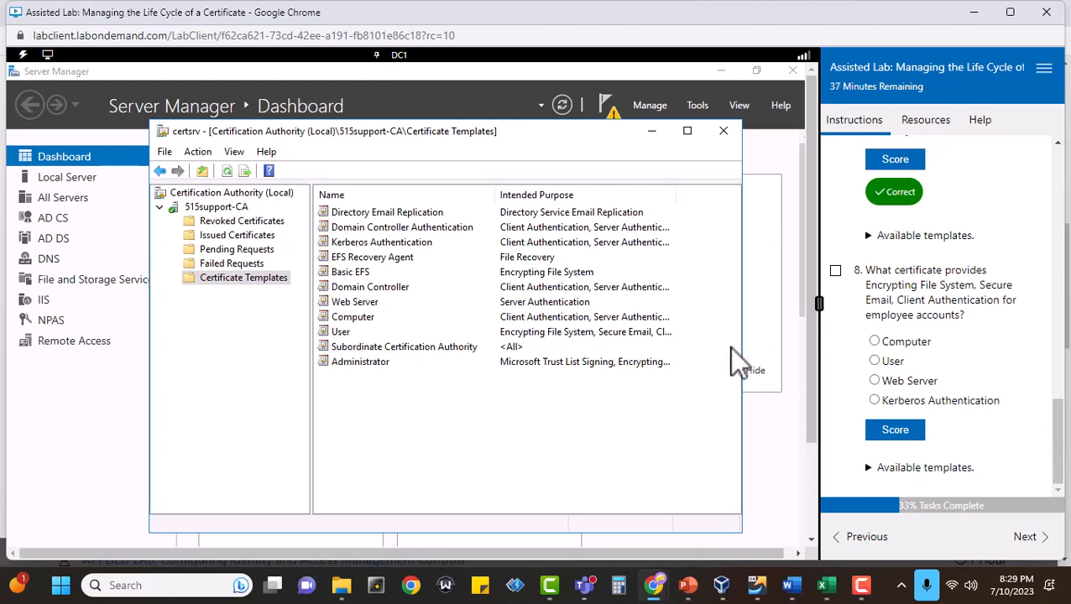
Enlarge the certsrv window on both sides and widen the Intended Purpose column to show the full template purposes.
{"action": "left_click_drag", "start_coordinate": [744, 353], "coordinate": [774, 356]}
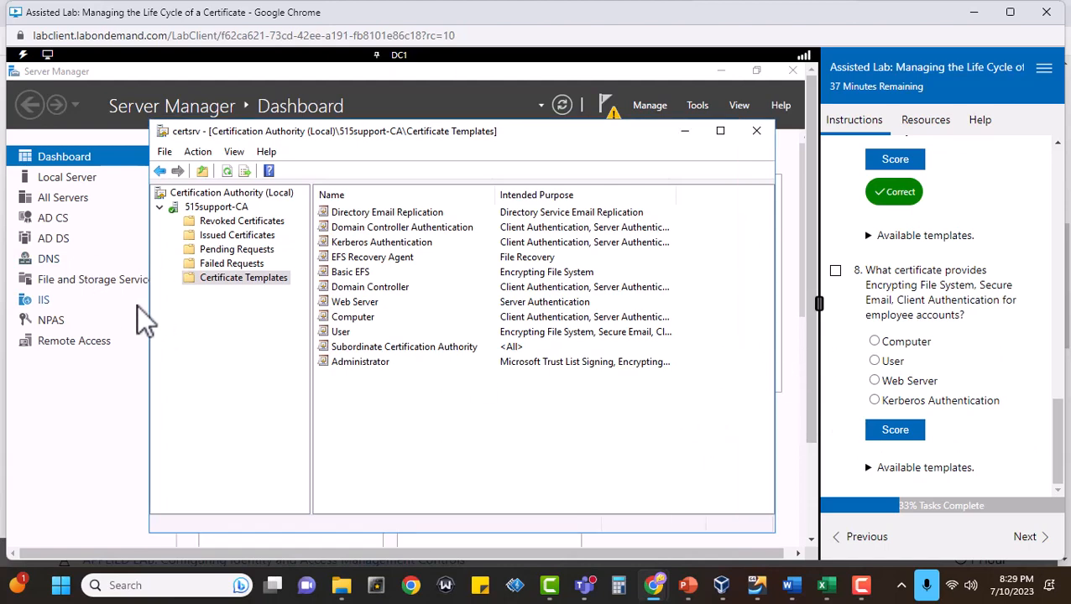
{"action": "left_click_drag", "start_coordinate": [150, 307], "coordinate": [51, 300]}
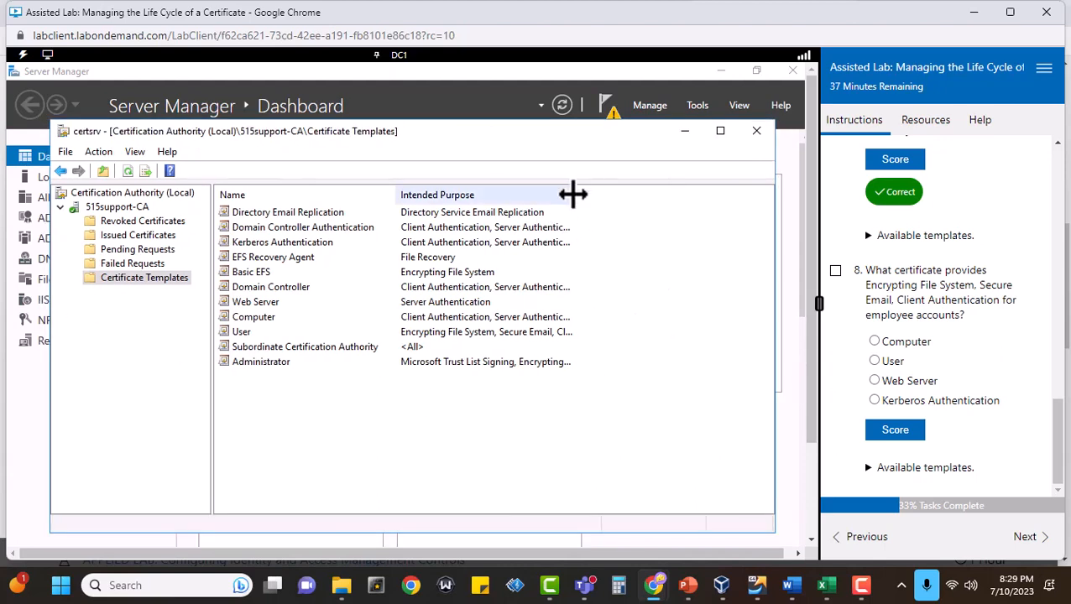
{"action": "left_click_drag", "start_coordinate": [572, 195], "coordinate": [764, 203]}
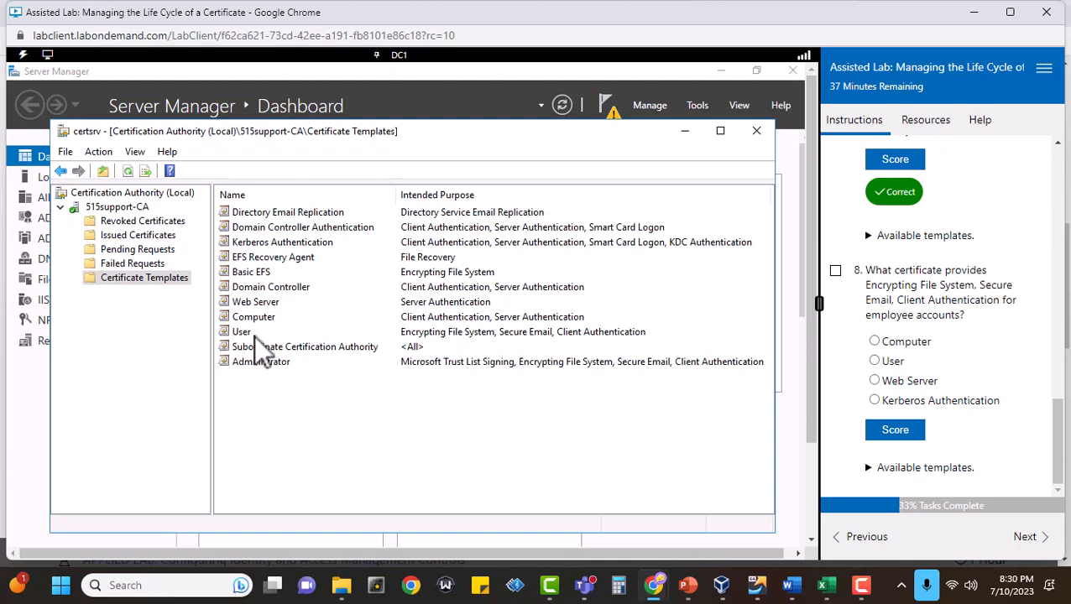
Mark task 8 complete and submit User as the certificate for employee accounts' Encrypting File System, Secure Email, and Client Authentication.
{"action": "left_click", "coordinate": [835, 271]}
{"action": "left_click", "coordinate": [874, 361]}
{"action": "left_click", "coordinate": [893, 430]}
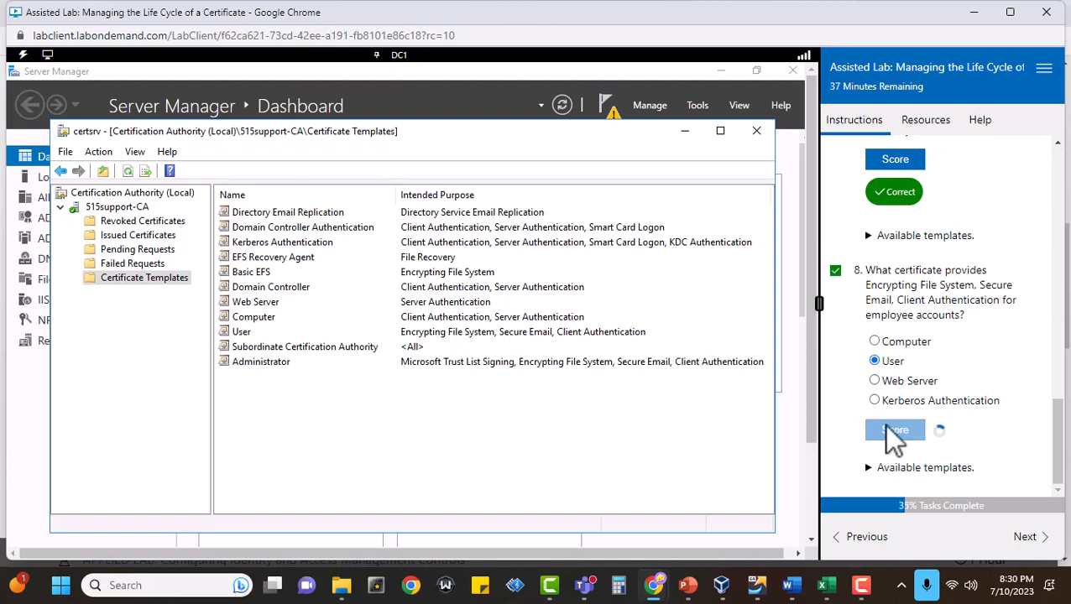
{"action": "scroll", "coordinate": [951, 406], "scroll_direction": "down", "scroll_amount": 1}
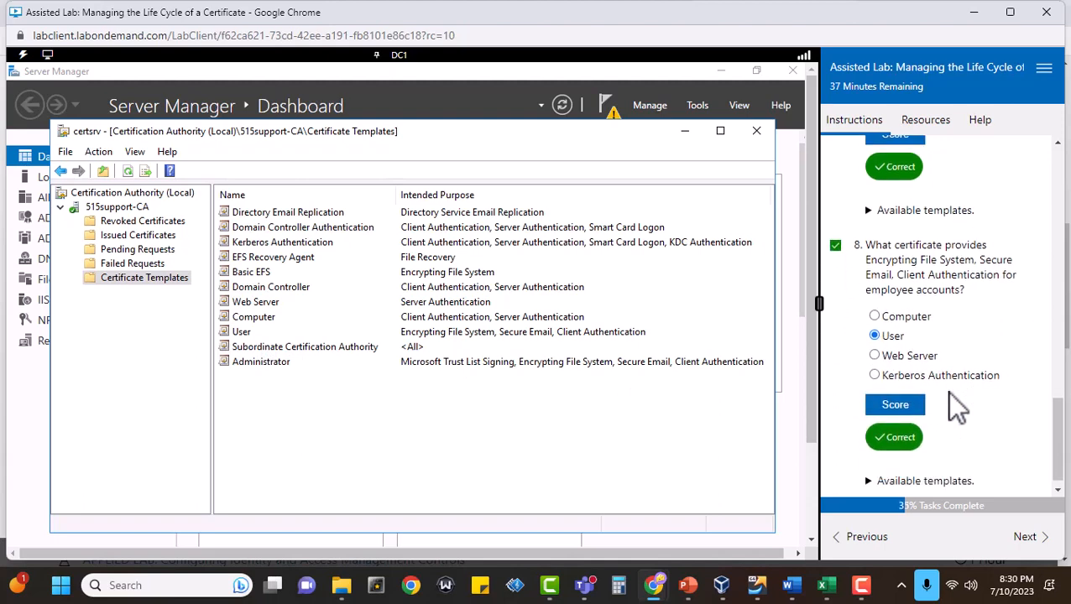
Advance to Request a server certificate, mark task 1 complete, and sign in to the MS1 VM with the administrator account password.
{"action": "left_click", "coordinate": [1025, 537]}
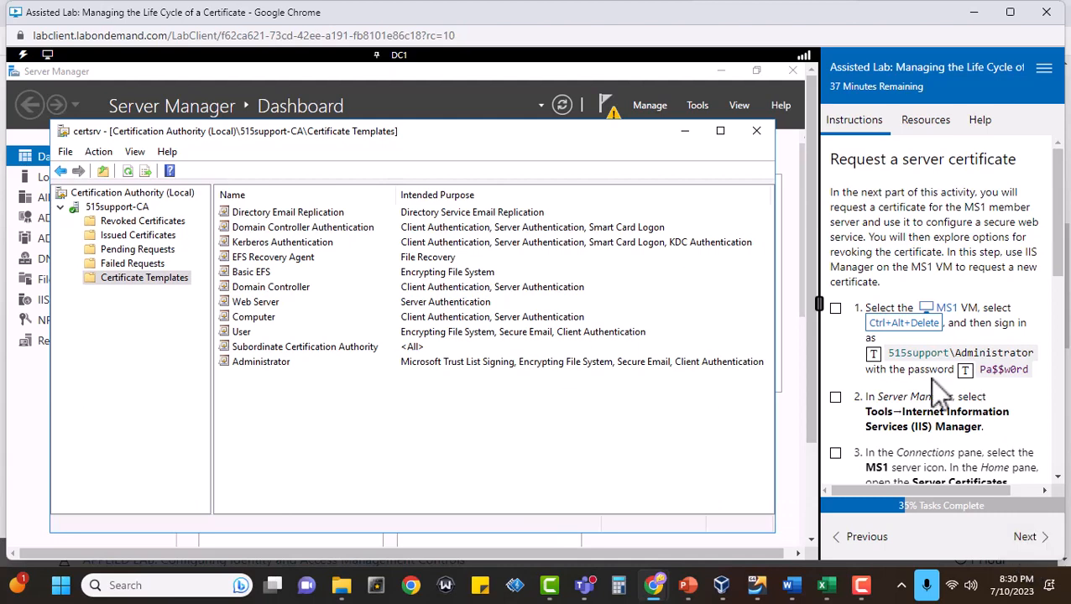
{"action": "left_click", "coordinate": [835, 308]}
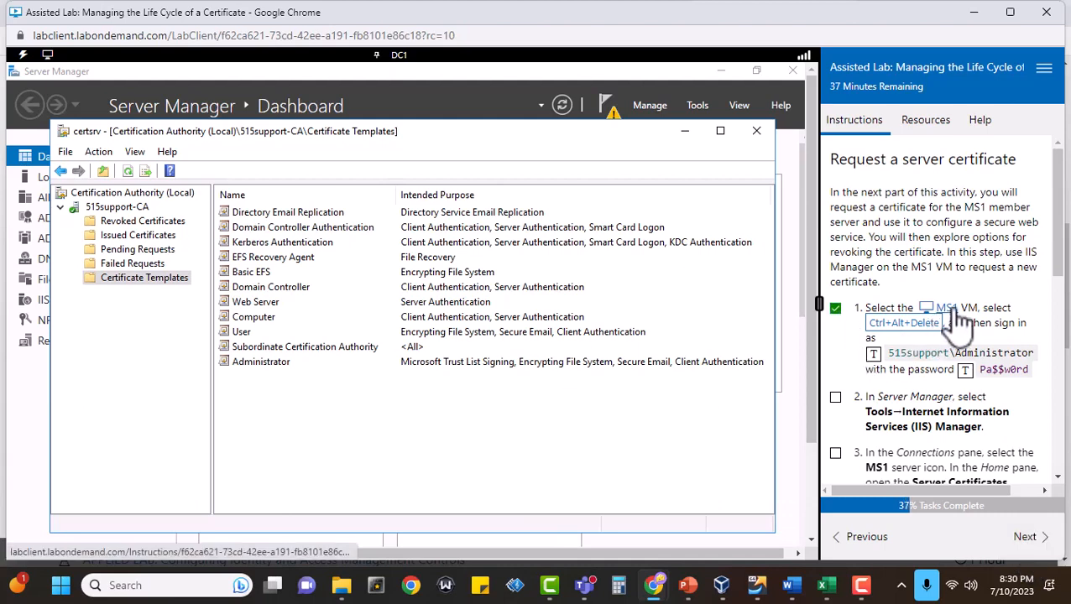
{"action": "left_click", "coordinate": [954, 312]}
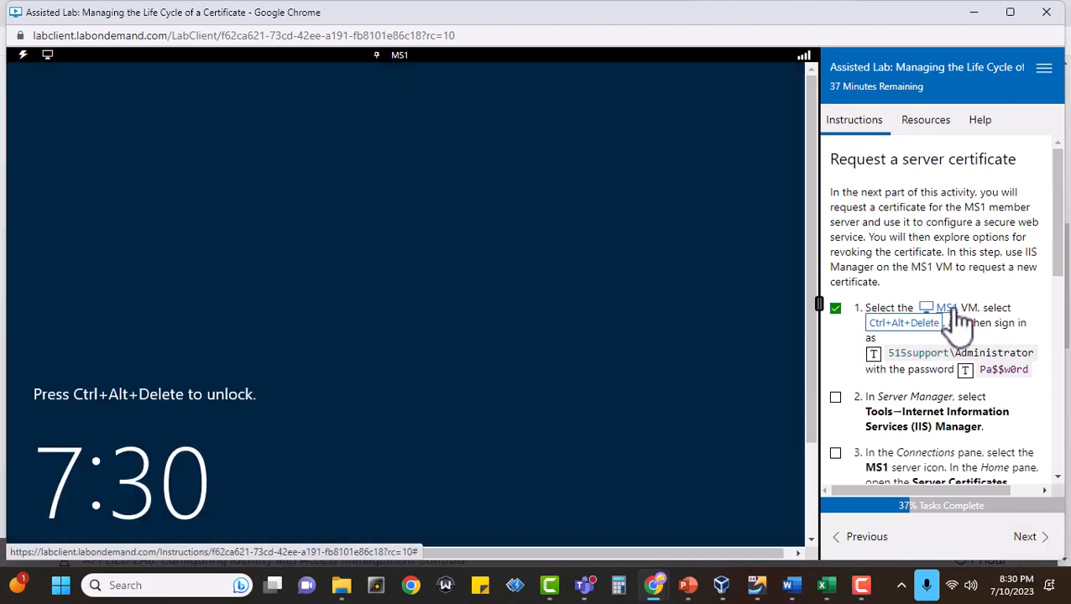
{"action": "left_click", "coordinate": [903, 324]}
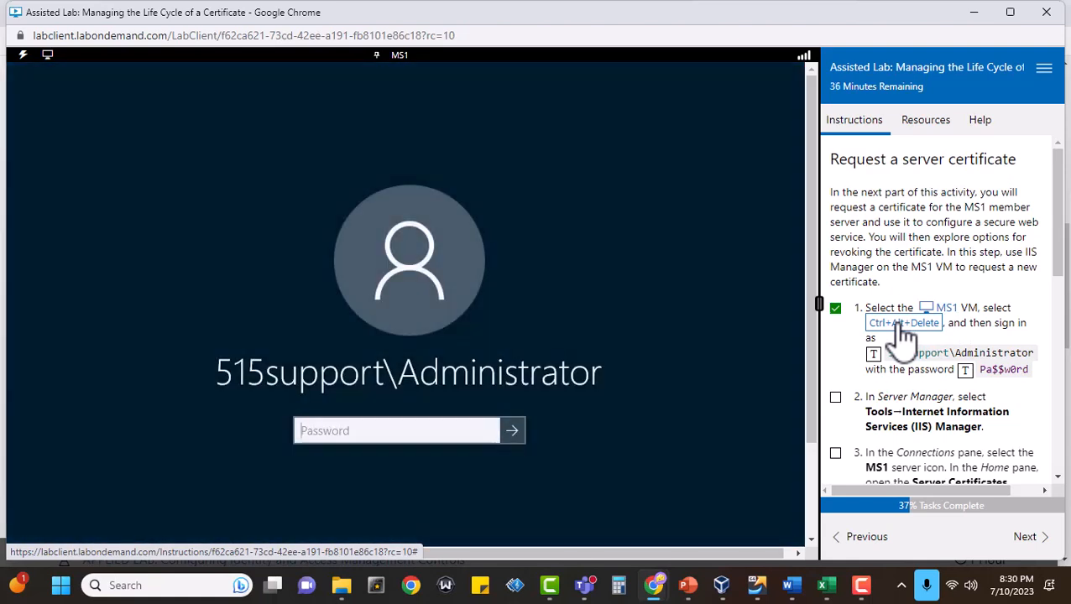
{"action": "left_click", "coordinate": [414, 425]}
{"action": "left_click", "coordinate": [964, 370]}
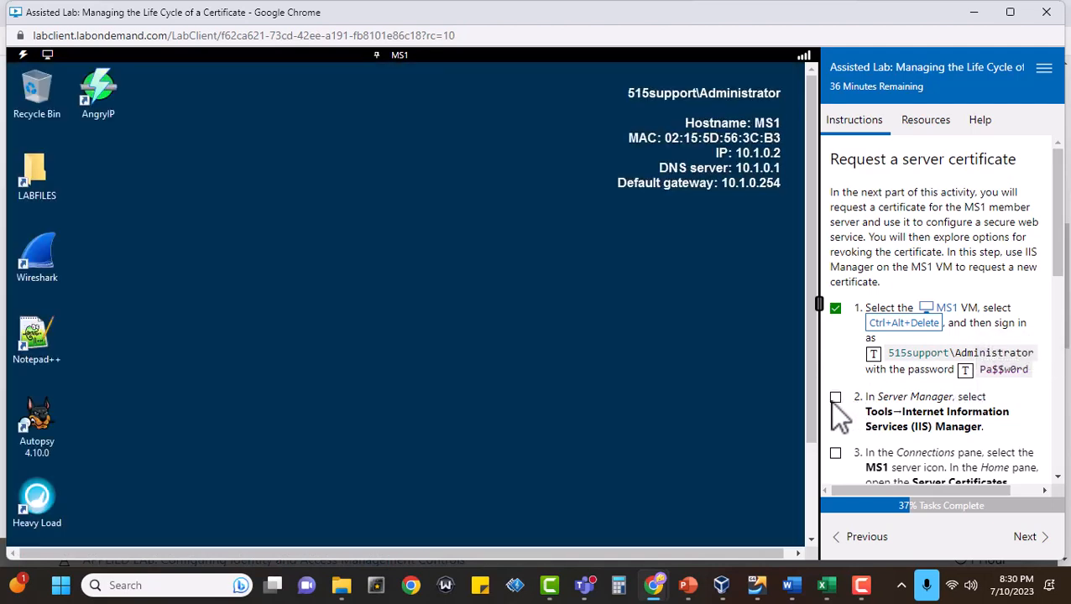
Mark task 2 complete and launch Internet Information Services (IIS) Manager from Server Manager on MS1.
{"action": "mouse_move", "coordinate": [818, 304]}
{"action": "left_mouse_down"}
{"action": "mouse_move", "coordinate": [841, 303]}
{"action": "mouse_move", "coordinate": [822, 303]}
{"action": "left_mouse_up"}
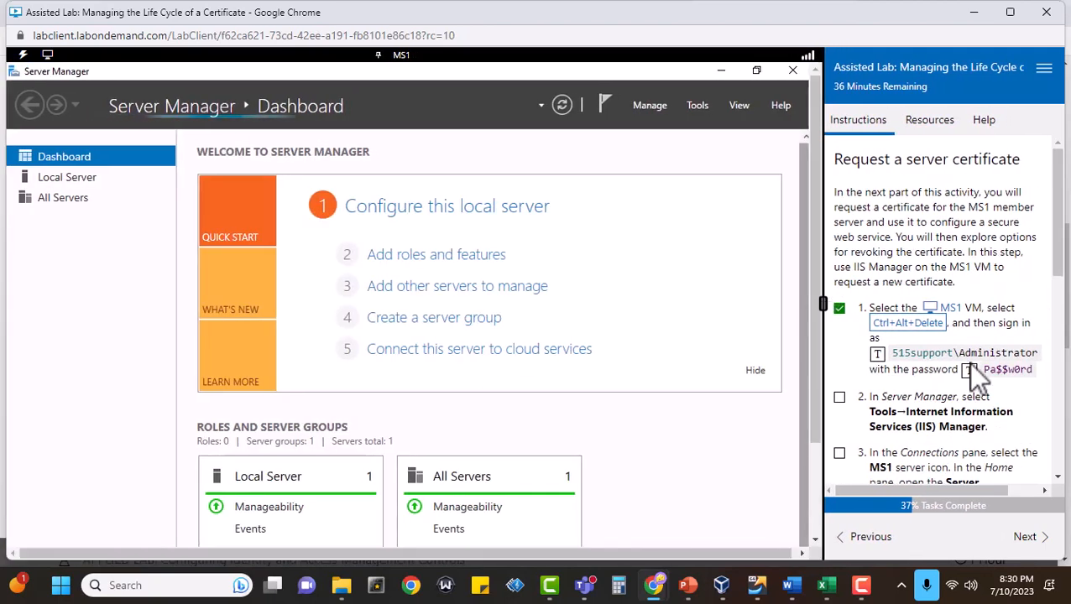
{"action": "scroll", "coordinate": [939, 369], "scroll_direction": "down", "scroll_amount": 3}
{"action": "left_click", "coordinate": [839, 241]}
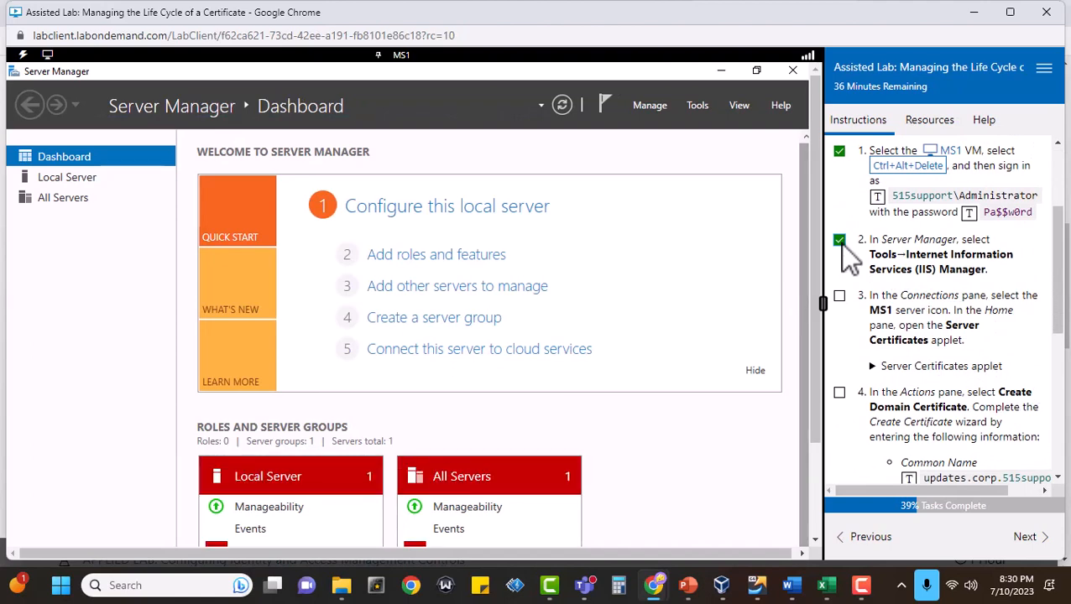
{"action": "left_click", "coordinate": [696, 104]}
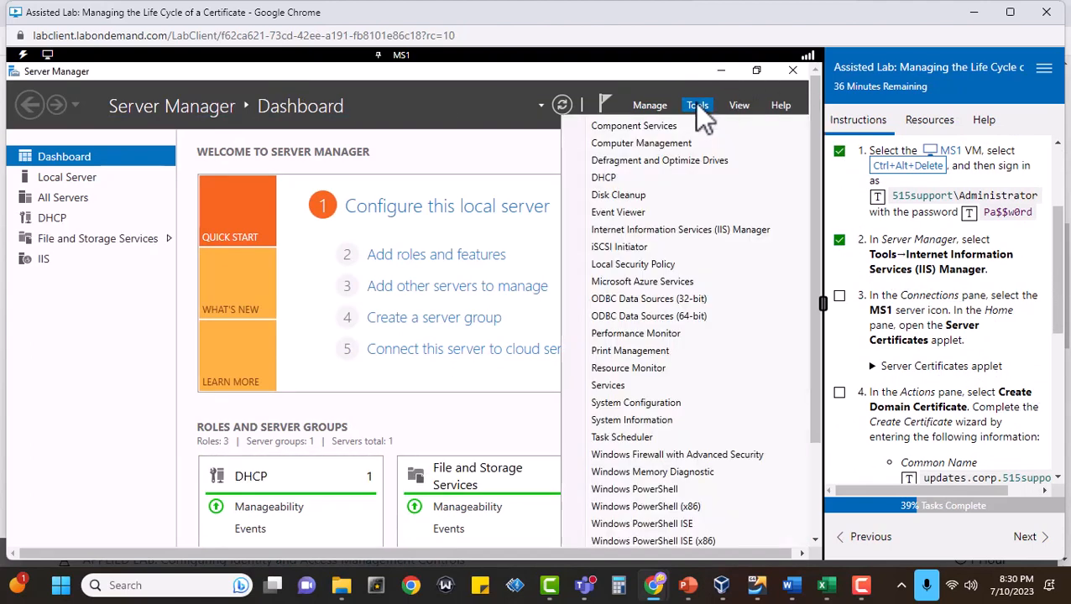
{"action": "left_click", "coordinate": [725, 229]}
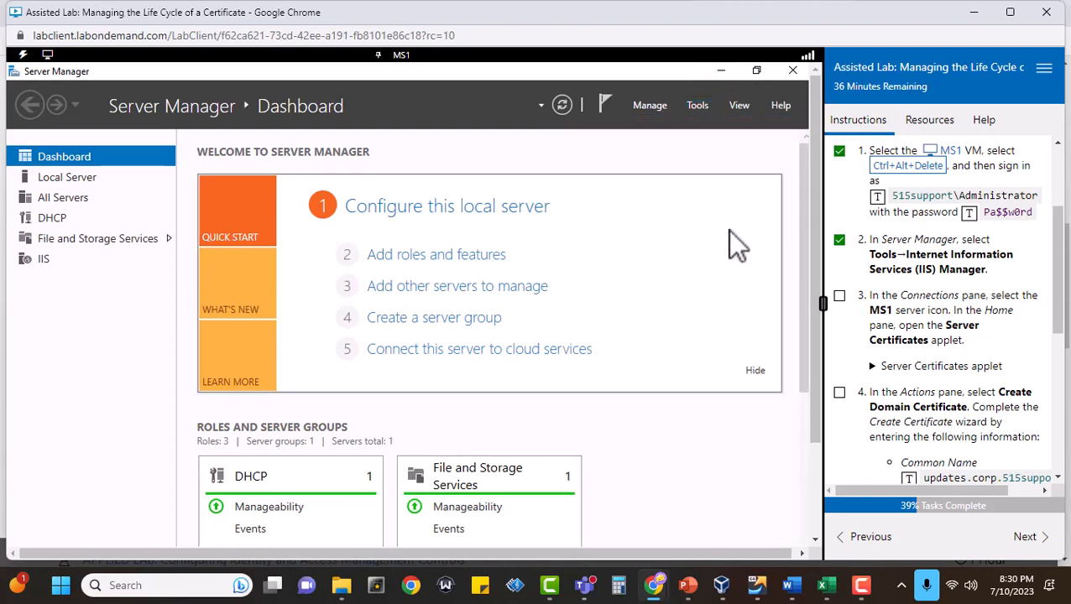
Mark task 3 complete and open the Server Certificates applet for the MS1 server in IIS Manager.
{"action": "left_click", "coordinate": [839, 296]}
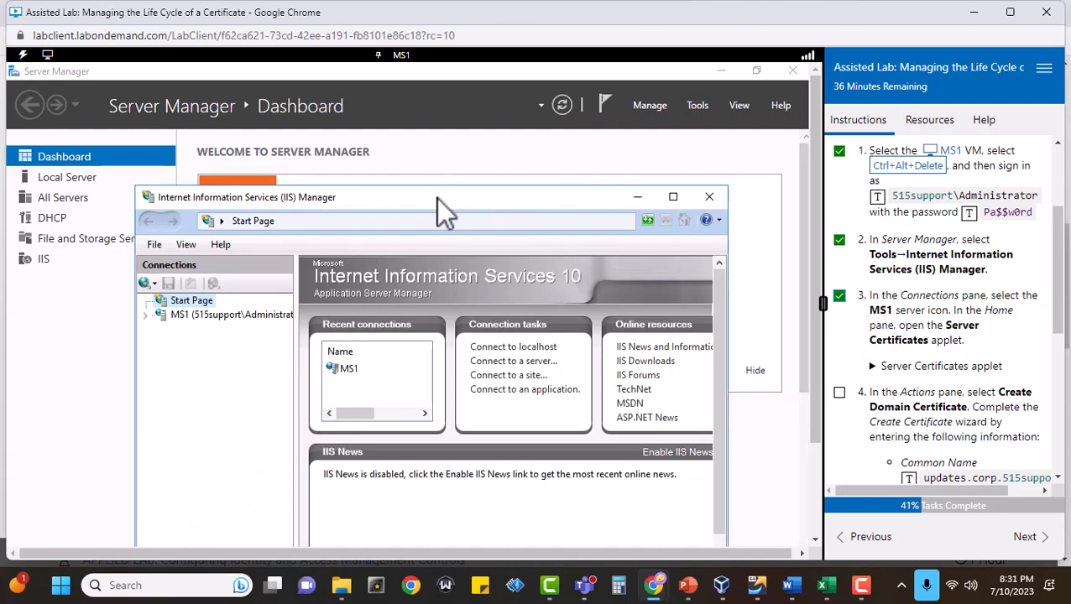
{"action": "left_click_drag", "start_coordinate": [436, 197], "coordinate": [413, 95]}
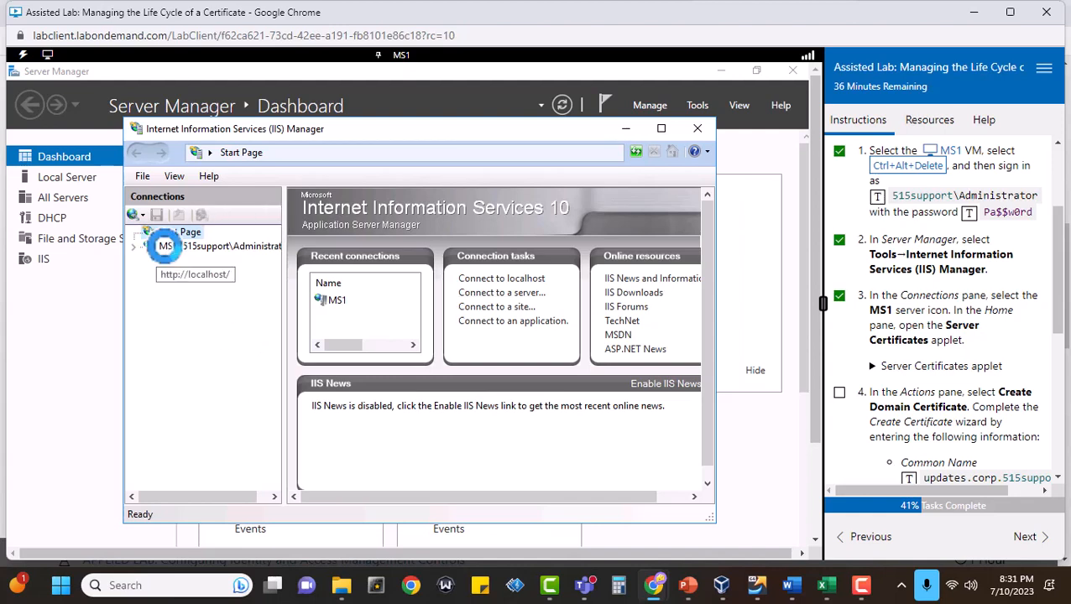
{"action": "left_click", "coordinate": [165, 250]}
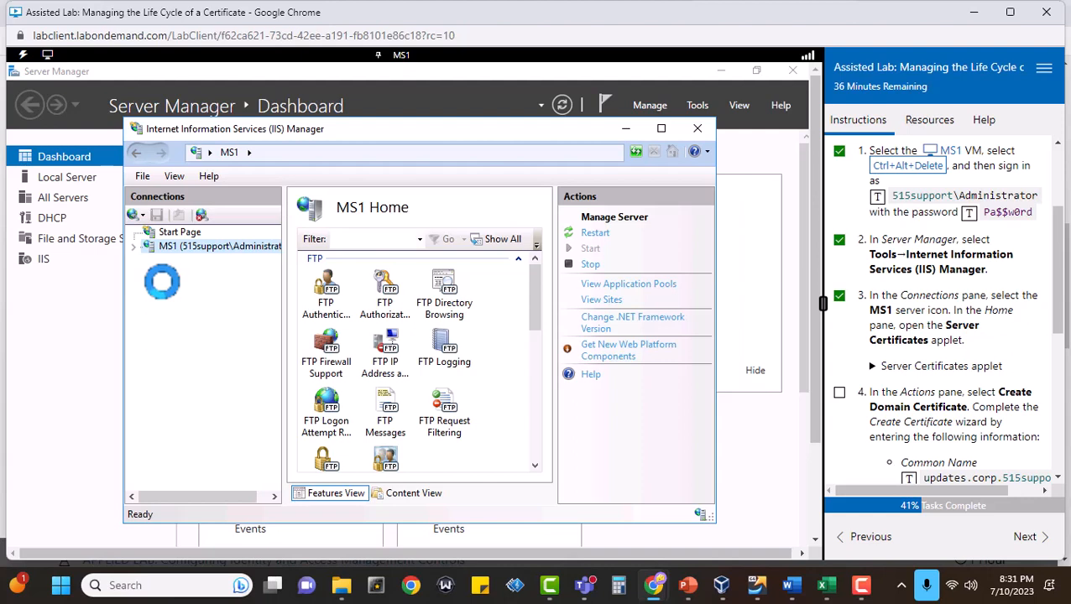
{"action": "double_click", "coordinate": [221, 247]}
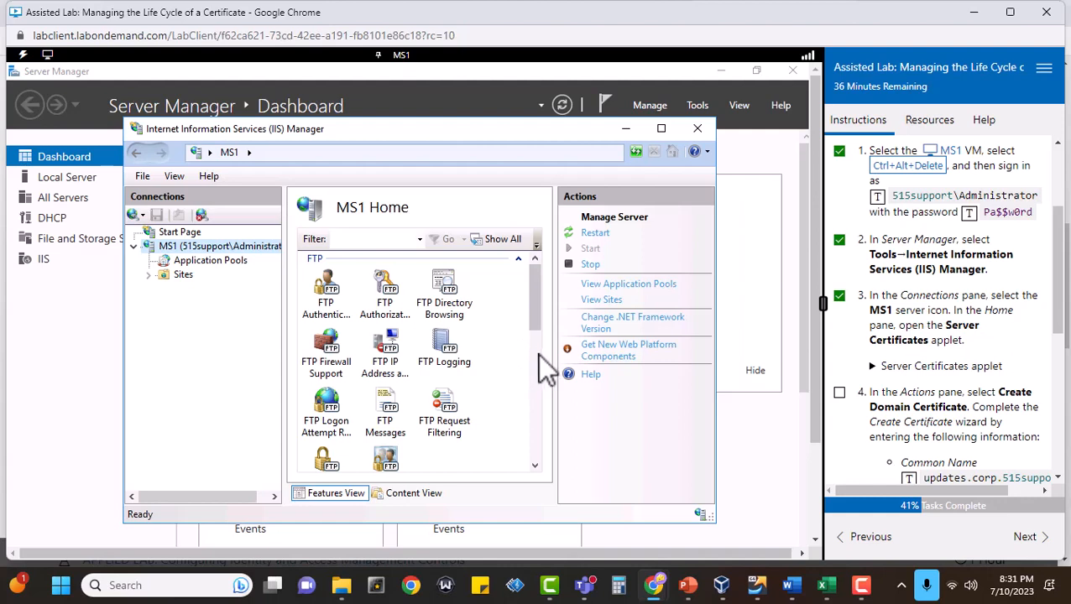
{"action": "left_click_drag", "start_coordinate": [537, 306], "coordinate": [525, 420]}
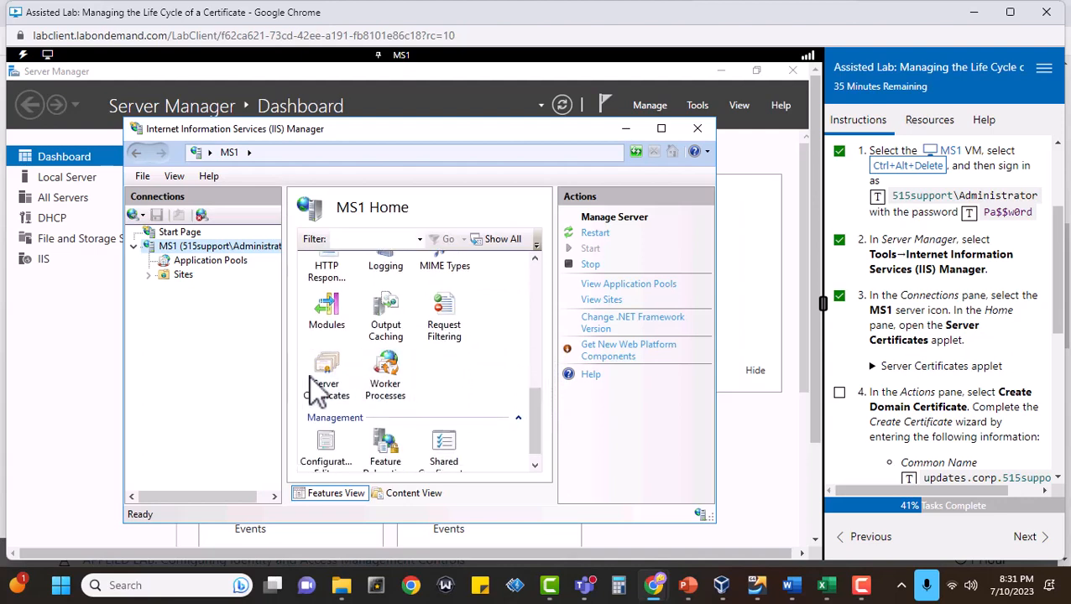
{"action": "left_click", "coordinate": [334, 382]}
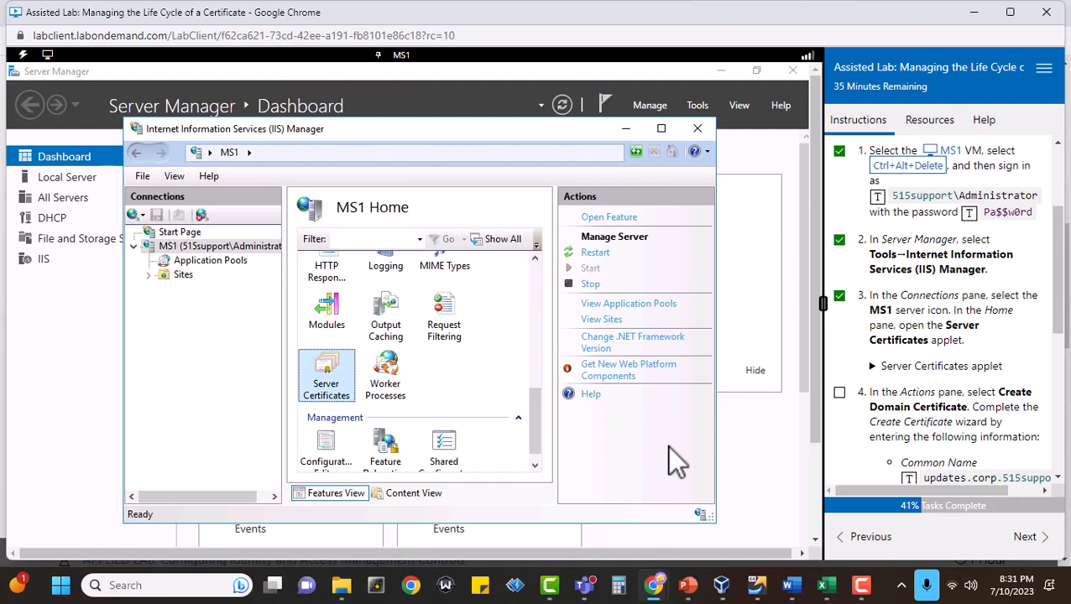
{"action": "double_click", "coordinate": [328, 378]}
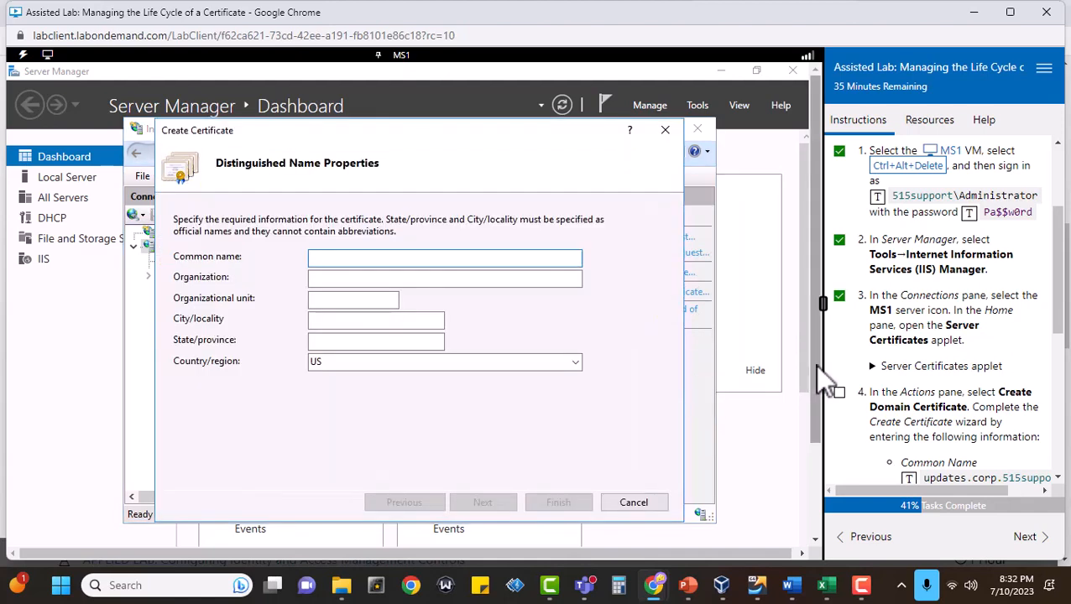
Mark task 4 complete and set the certificate's common name to updates.corp.515support.com, organization to 515support, and organizational unit to Web services.
{"action": "scroll", "coordinate": [1022, 387], "scroll_direction": "down", "scroll_amount": 3}
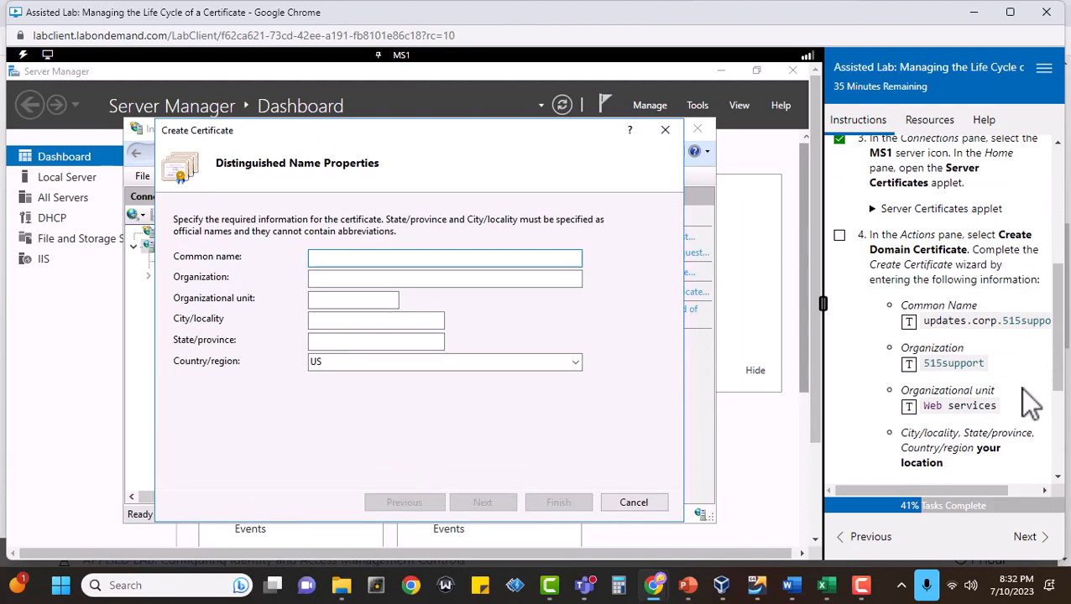
{"action": "left_click", "coordinate": [839, 237]}
{"action": "left_click_drag", "start_coordinate": [880, 490], "coordinate": [915, 488]}
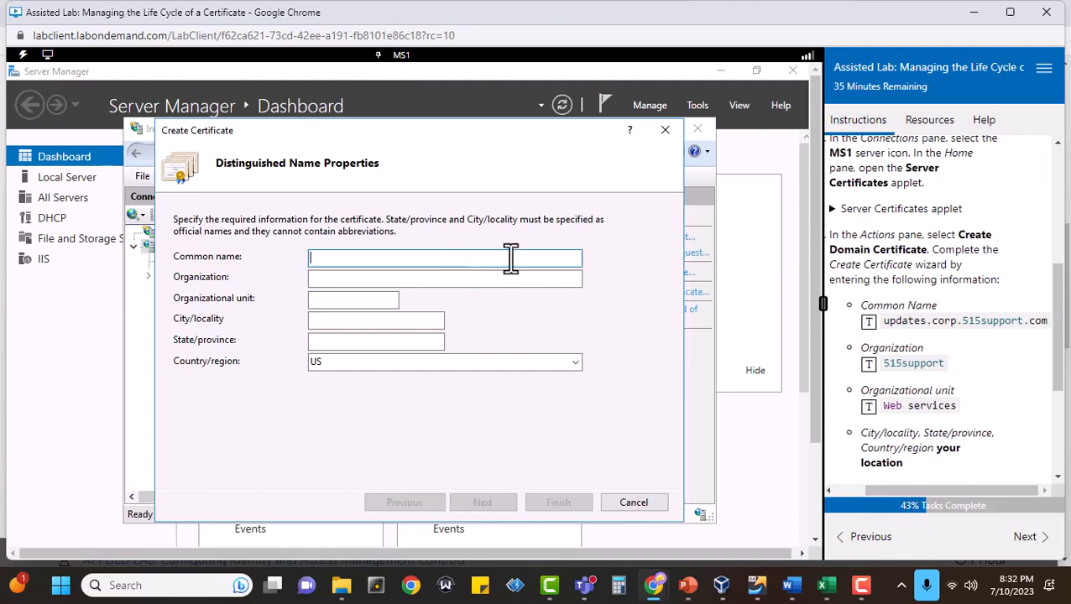
{"action": "left_click", "coordinate": [869, 322]}
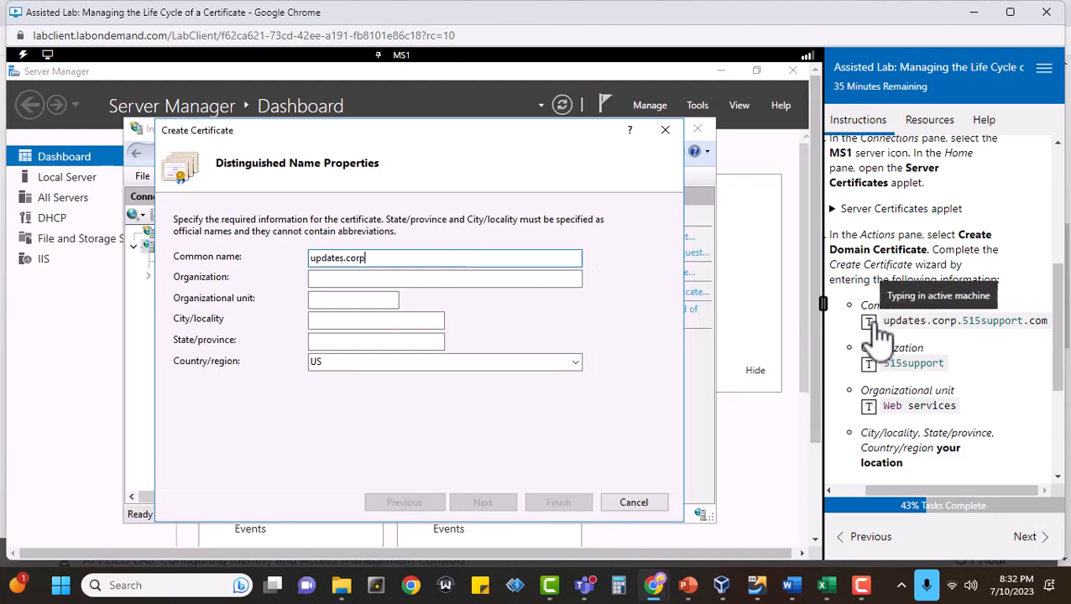
{"action": "left_click", "coordinate": [470, 277]}
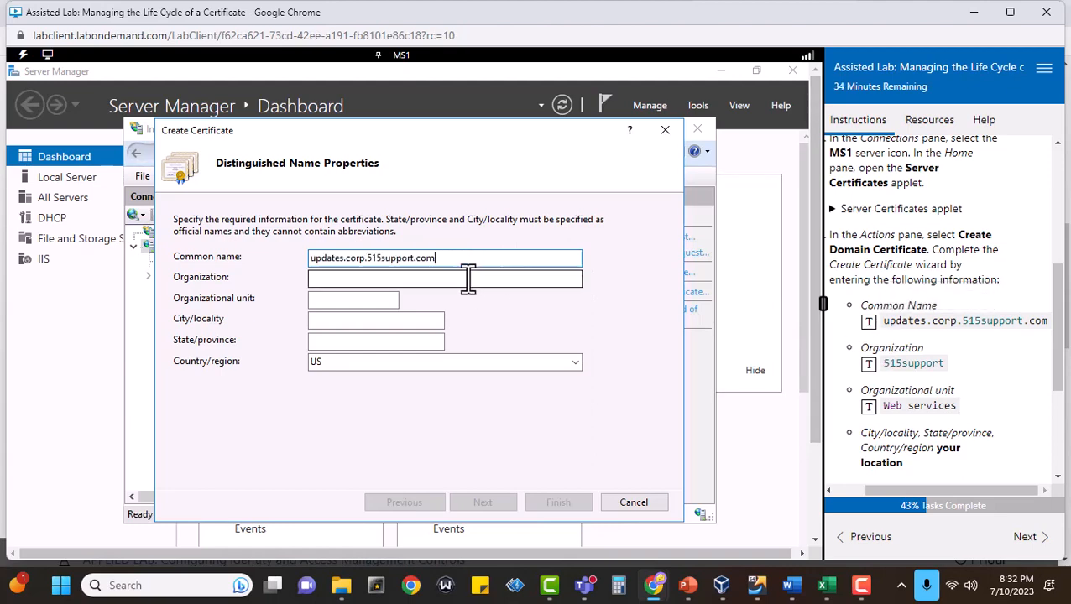
{"action": "left_click", "coordinate": [871, 366]}
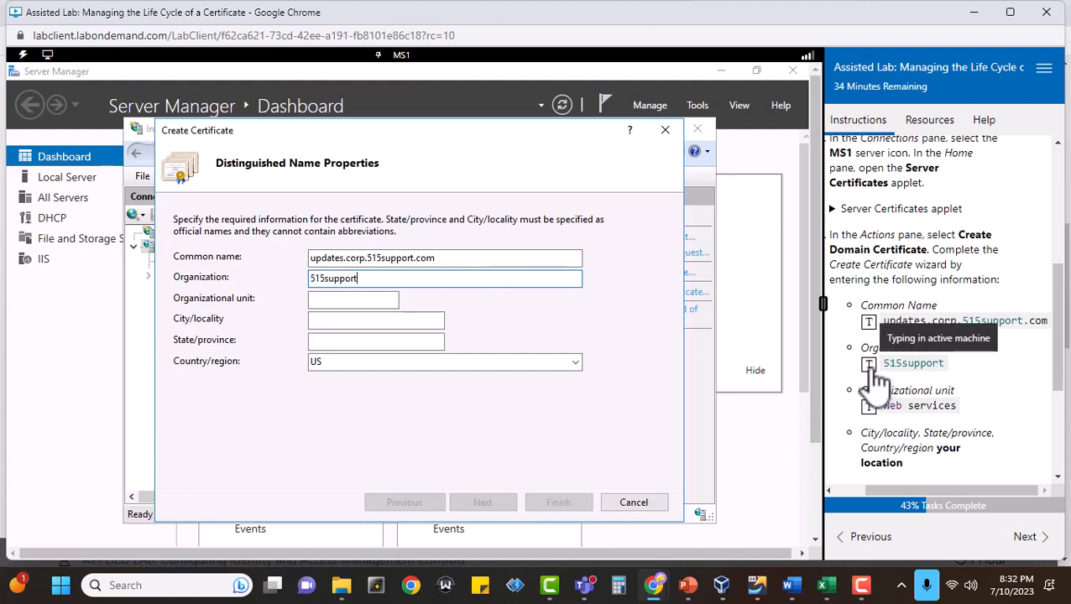
{"action": "left_click", "coordinate": [340, 299]}
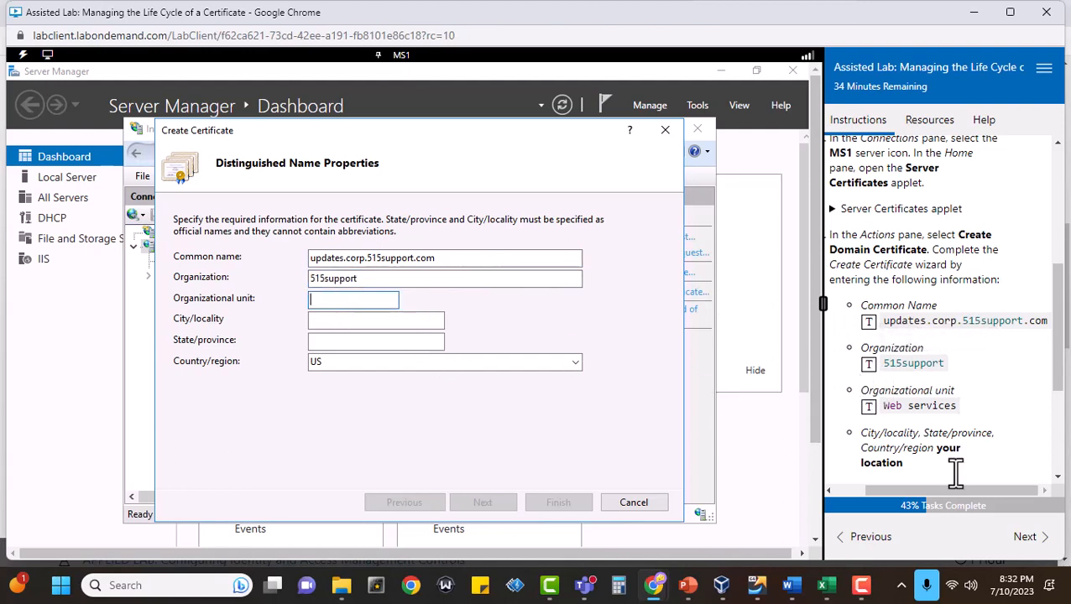
{"action": "left_click", "coordinate": [869, 407]}
Set the certificate's city/locality to Grand Junction and state/province to CO, and advance to the Online Certification Authority page.
{"action": "scroll", "coordinate": [990, 435], "scroll_direction": "down", "scroll_amount": 1}
{"action": "scroll", "coordinate": [979, 417], "scroll_direction": "down", "scroll_amount": 3}
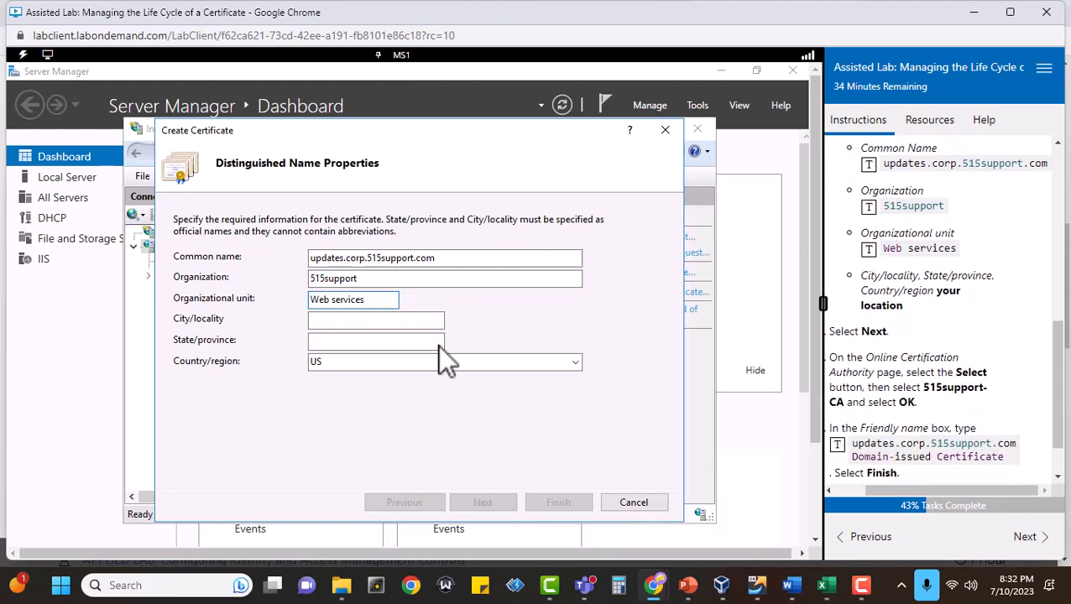
{"action": "left_click", "coordinate": [339, 321]}
{"action": "type", "text": "G"}
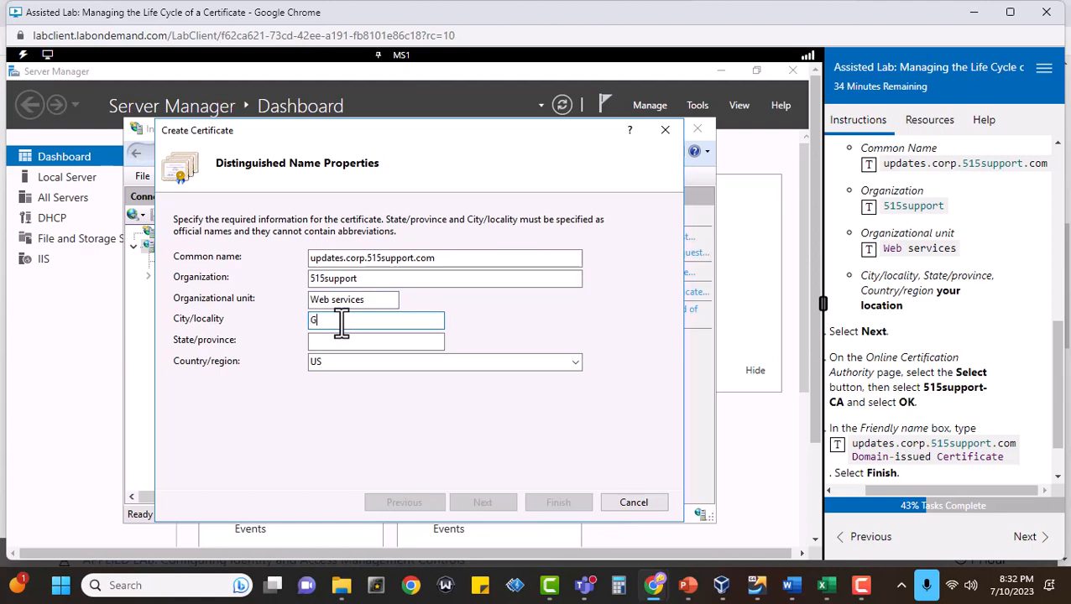
{"action": "type", "text": "rand Junction"}
{"action": "key", "text": "Tab"}
{"action": "type", "text": "CO"}
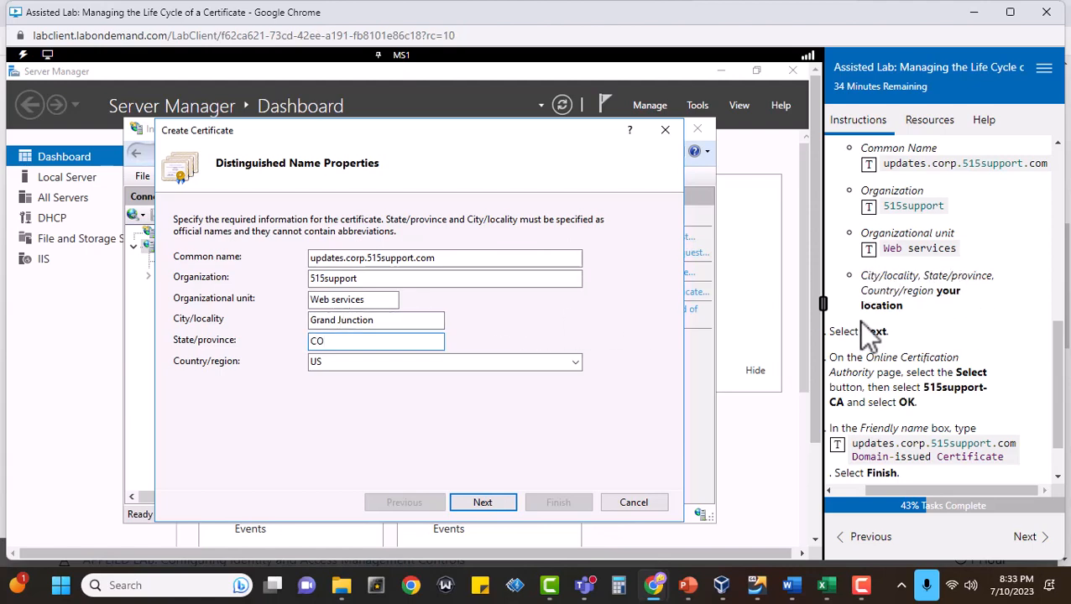
{"action": "left_click", "coordinate": [476, 507]}
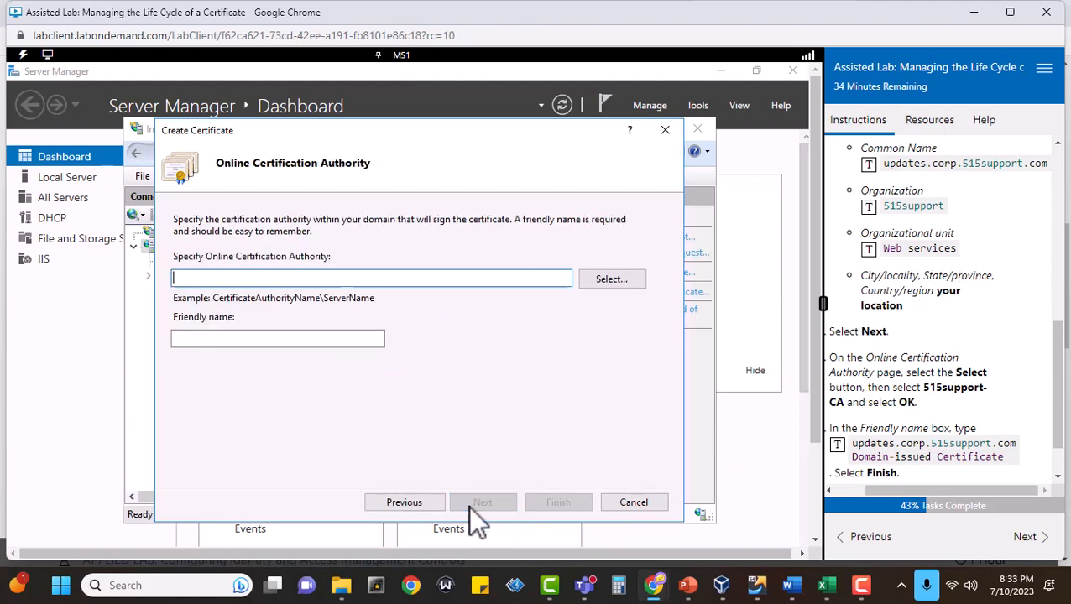
Mark task 5 complete and choose 515support-CA as the online certification authority for signing the certificate.
{"action": "scroll", "coordinate": [962, 351], "scroll_direction": "down", "scroll_amount": 1}
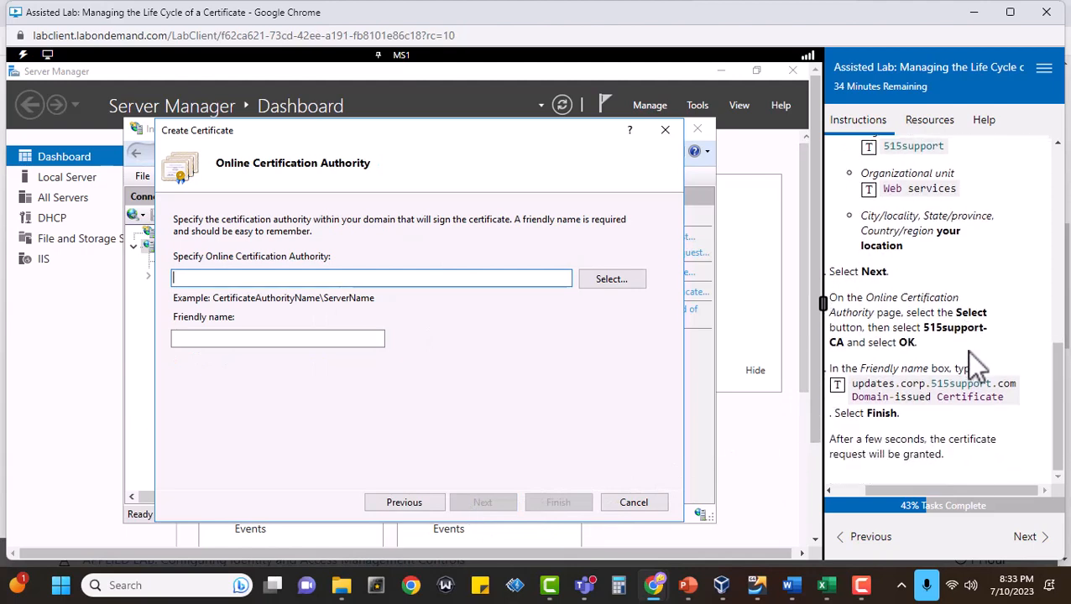
{"action": "left_click_drag", "start_coordinate": [938, 490], "coordinate": [912, 494]}
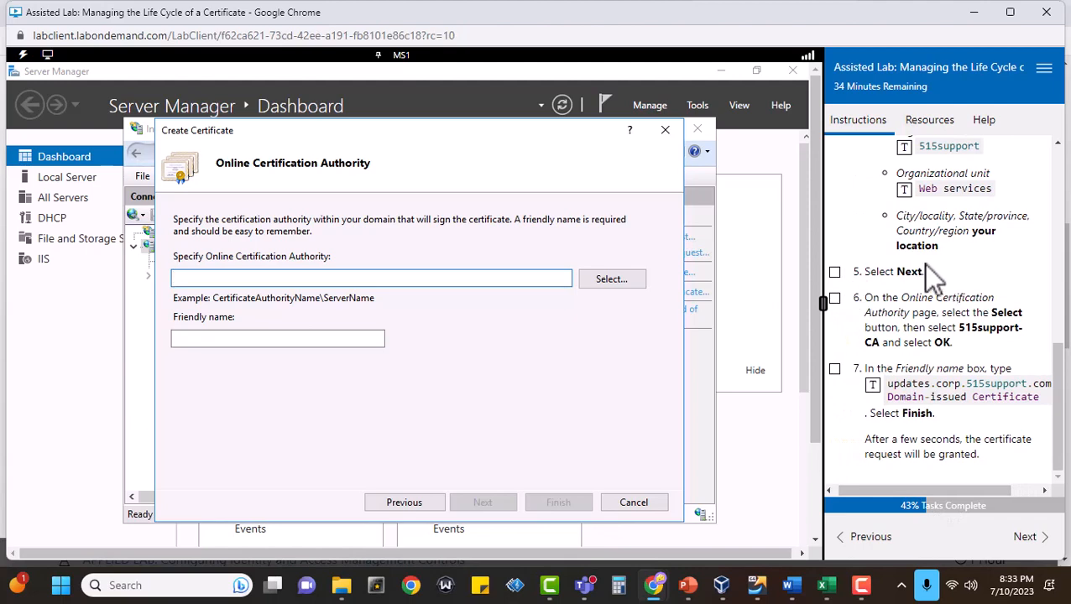
{"action": "left_click", "coordinate": [834, 272]}
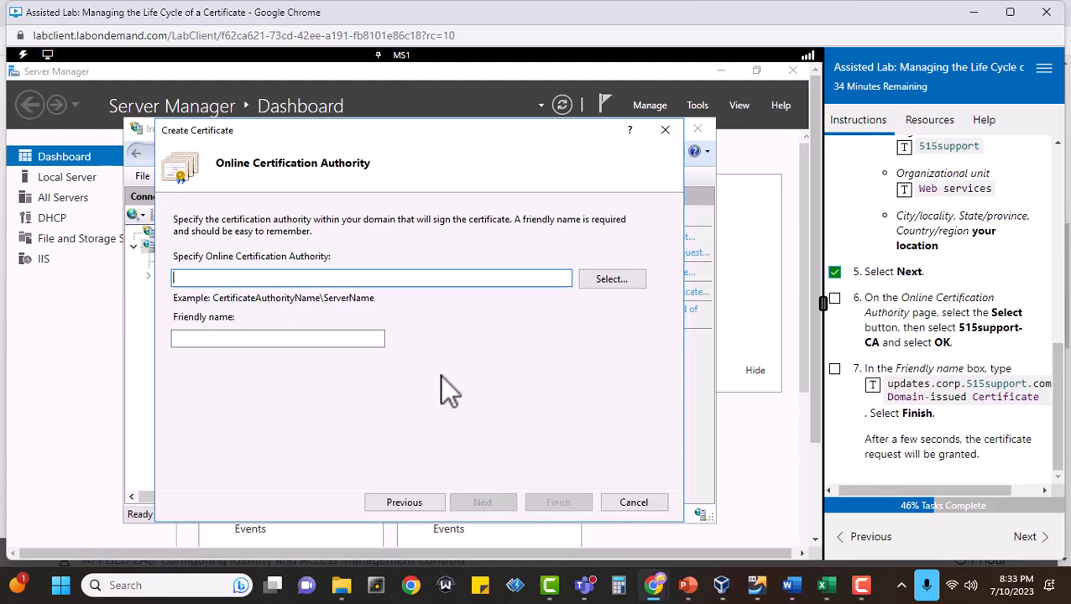
{"action": "left_click", "coordinate": [623, 278]}
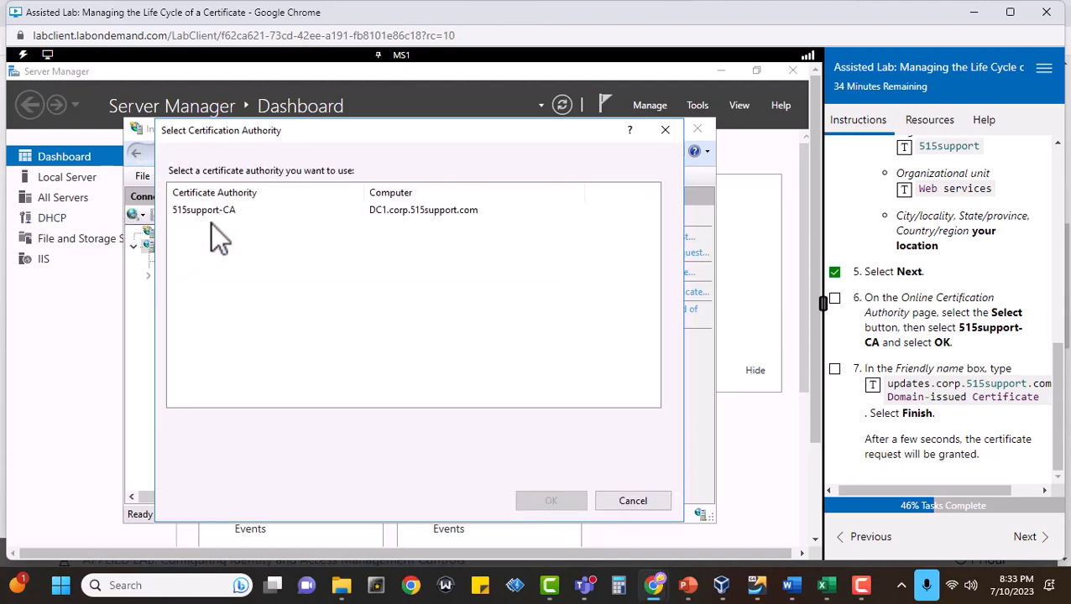
{"action": "left_click", "coordinate": [200, 209]}
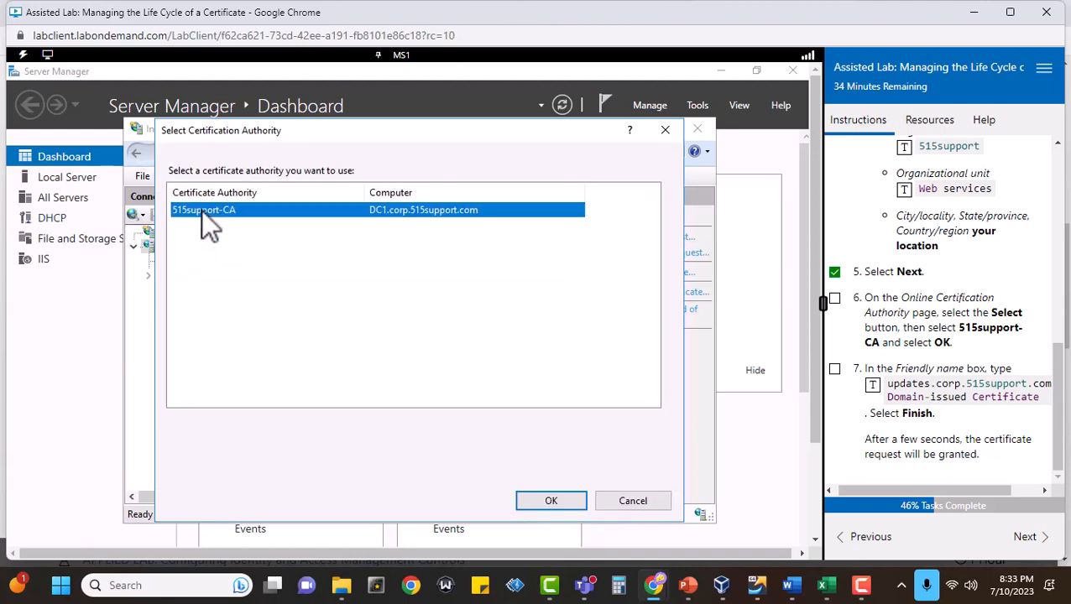
{"action": "left_click", "coordinate": [541, 501]}
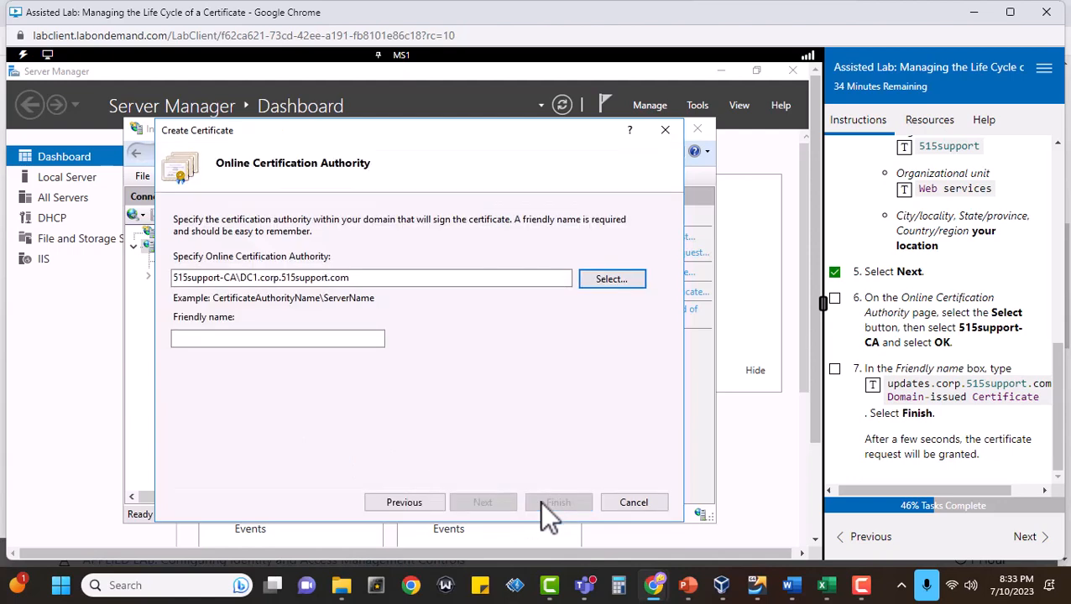
Enter the friendly name updates.corp.515support.com Domain-issued Certificate, mark tasks 6 and 7 complete, and finish the certificate request.
{"action": "left_click", "coordinate": [319, 339]}
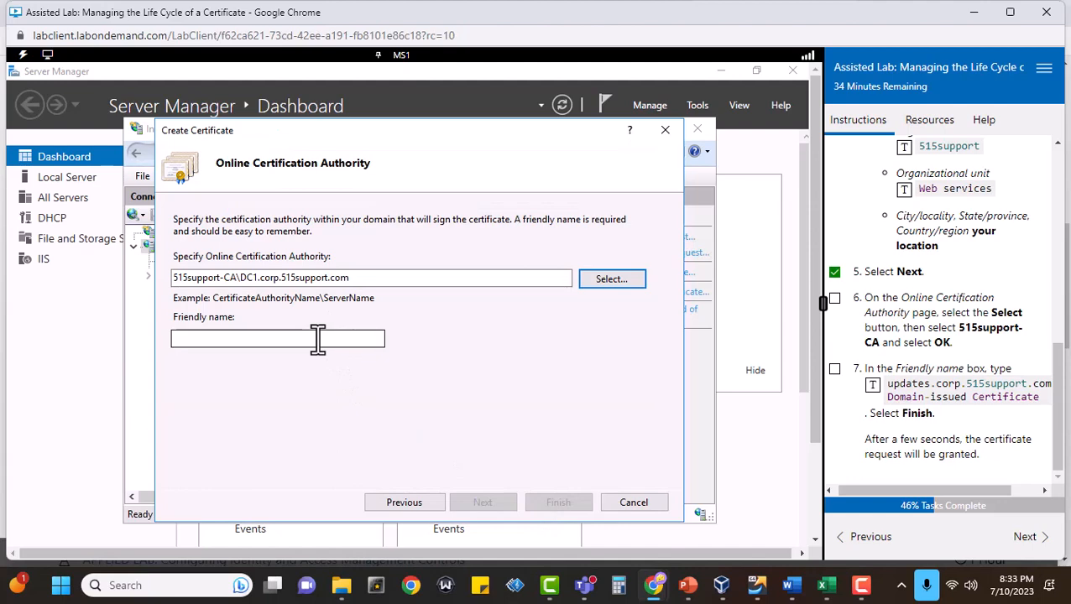
{"action": "left_click", "coordinate": [874, 386]}
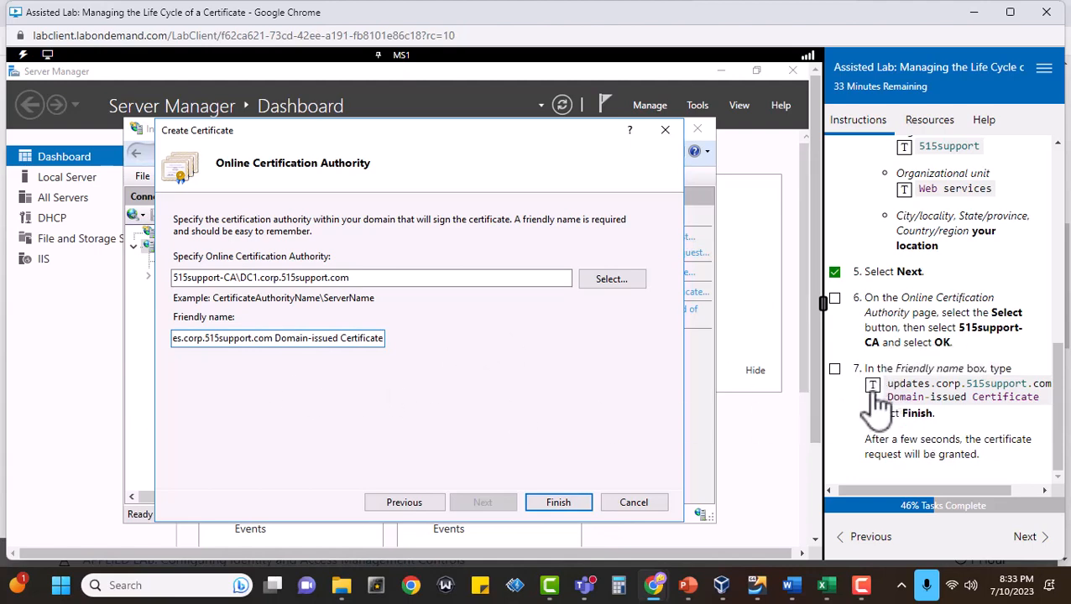
{"action": "left_click", "coordinate": [834, 298]}
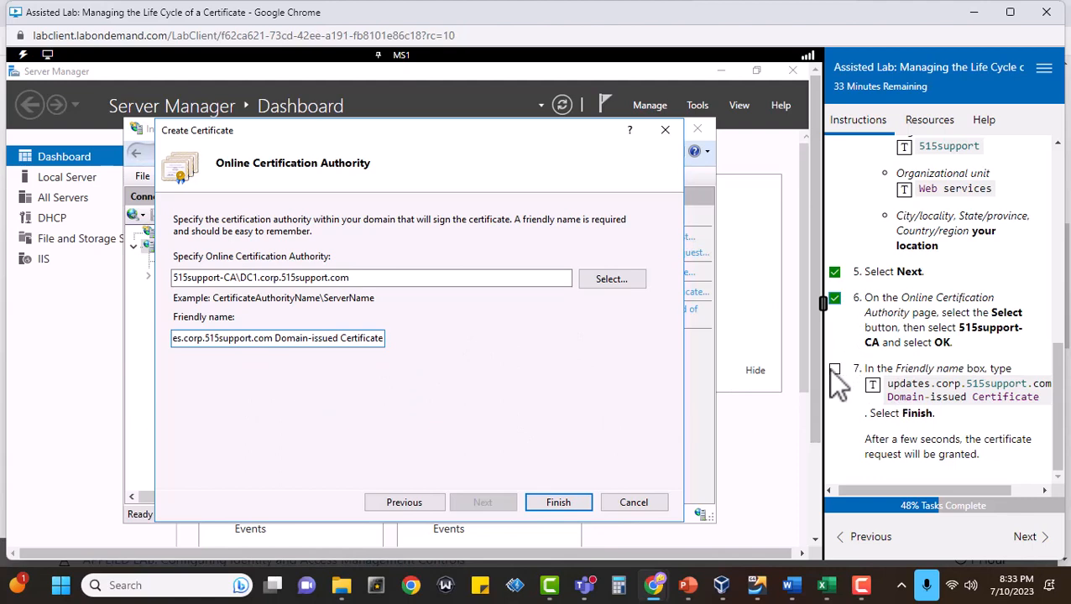
{"action": "left_click", "coordinate": [834, 369]}
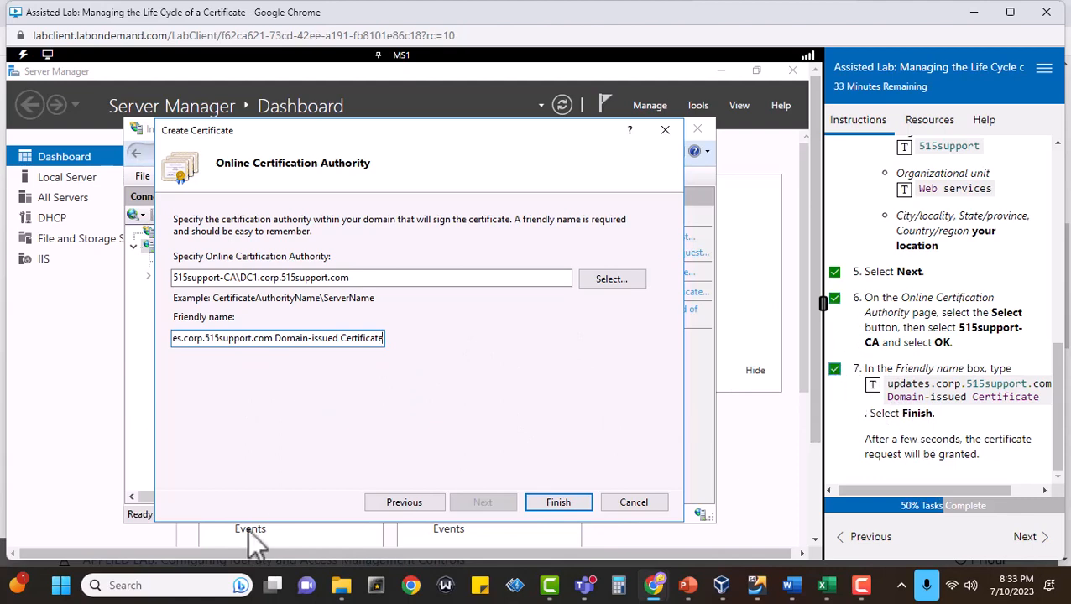
{"action": "left_click", "coordinate": [544, 495]}
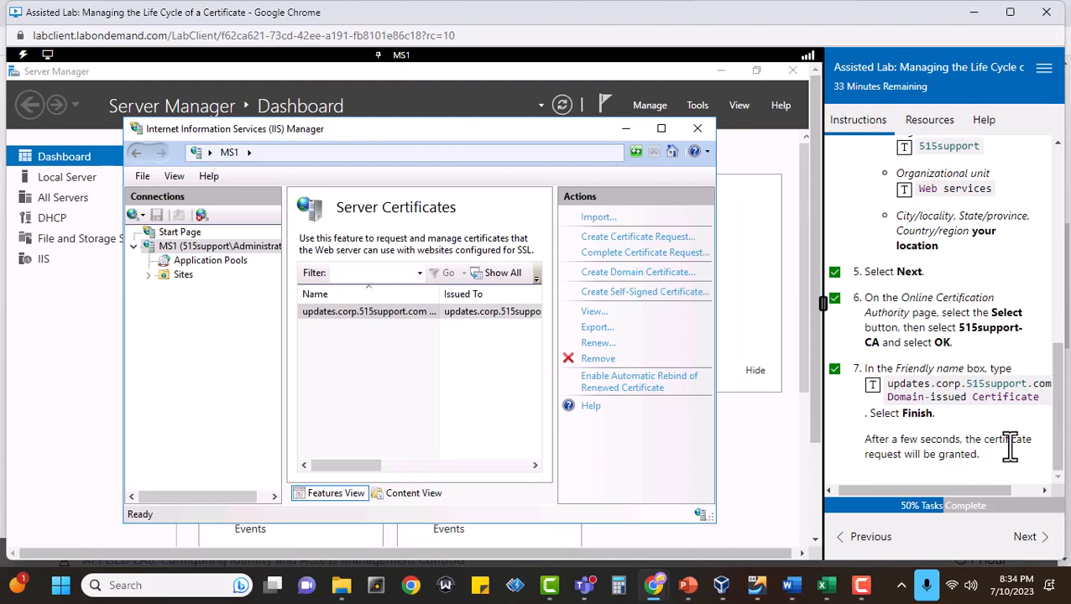
Advance to Bind certificate to HTTPS port, open the site bindings of Default Web Site, and mark tasks 1 and 2 complete.
{"action": "left_click", "coordinate": [1027, 538]}
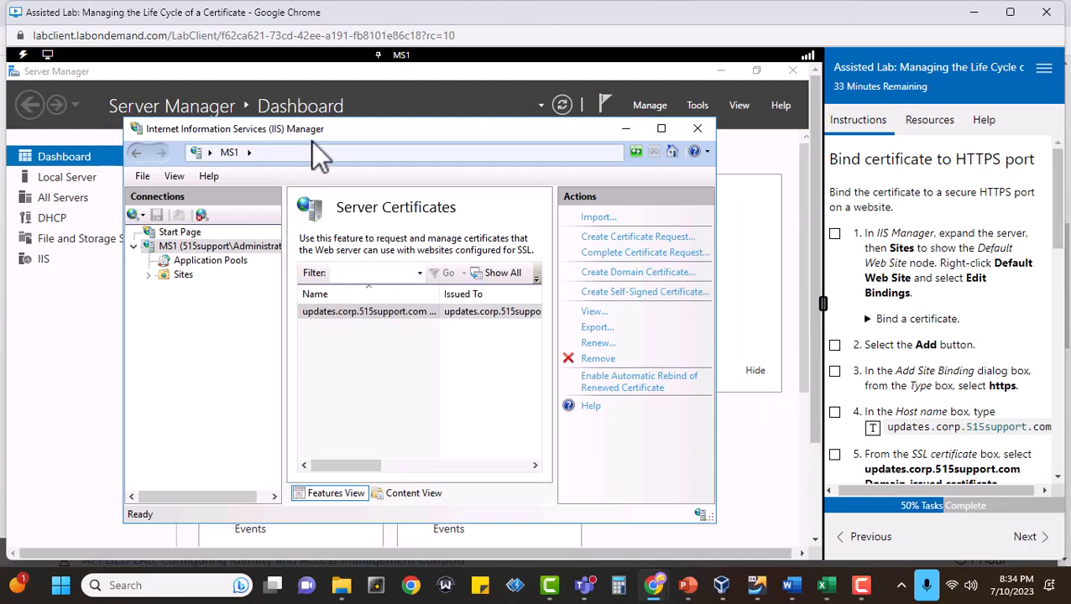
{"action": "left_click", "coordinate": [834, 233]}
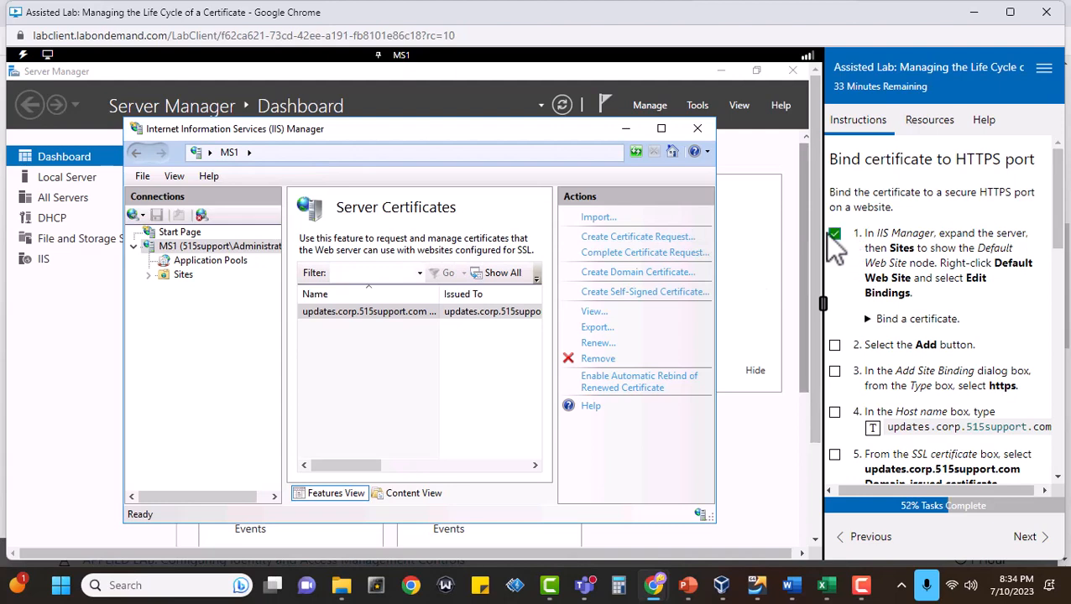
{"action": "left_click", "coordinate": [149, 275]}
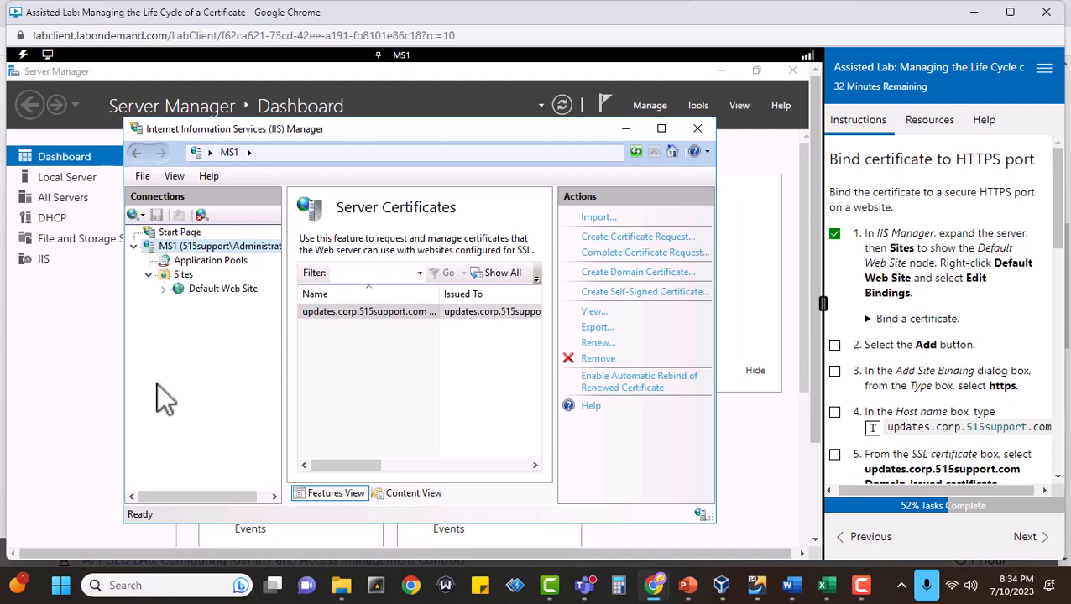
{"action": "right_click", "coordinate": [219, 285]}
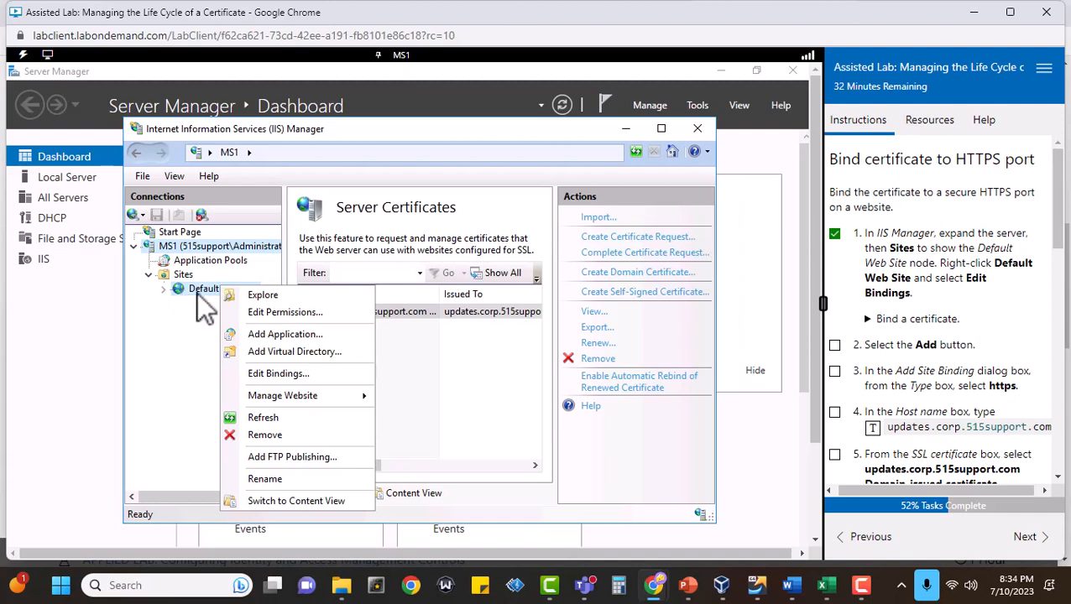
{"action": "left_click", "coordinate": [286, 374]}
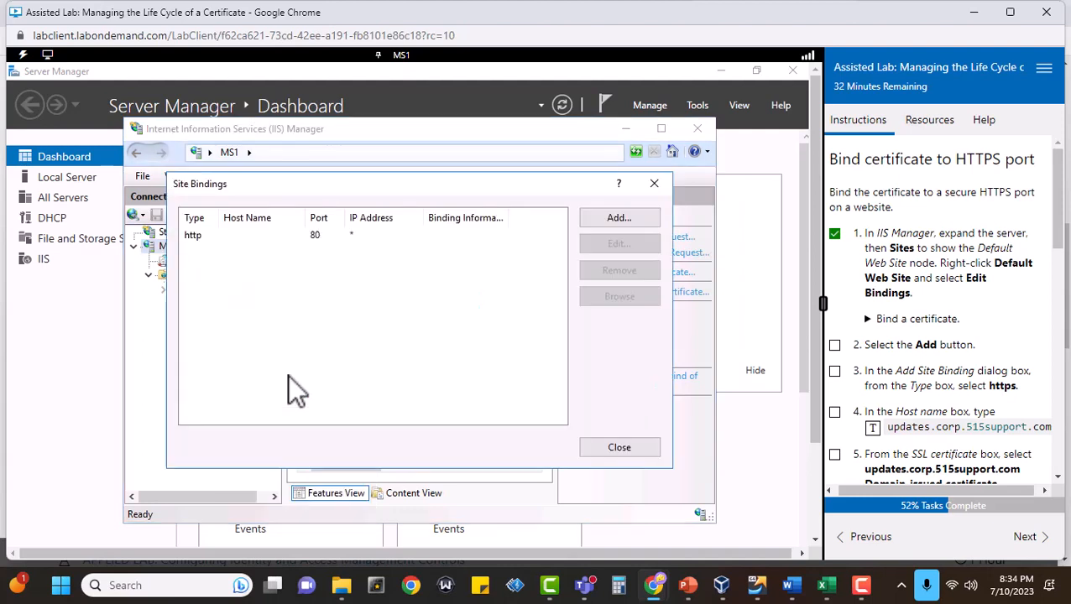
{"action": "scroll", "coordinate": [1006, 357], "scroll_direction": "down", "scroll_amount": 1}
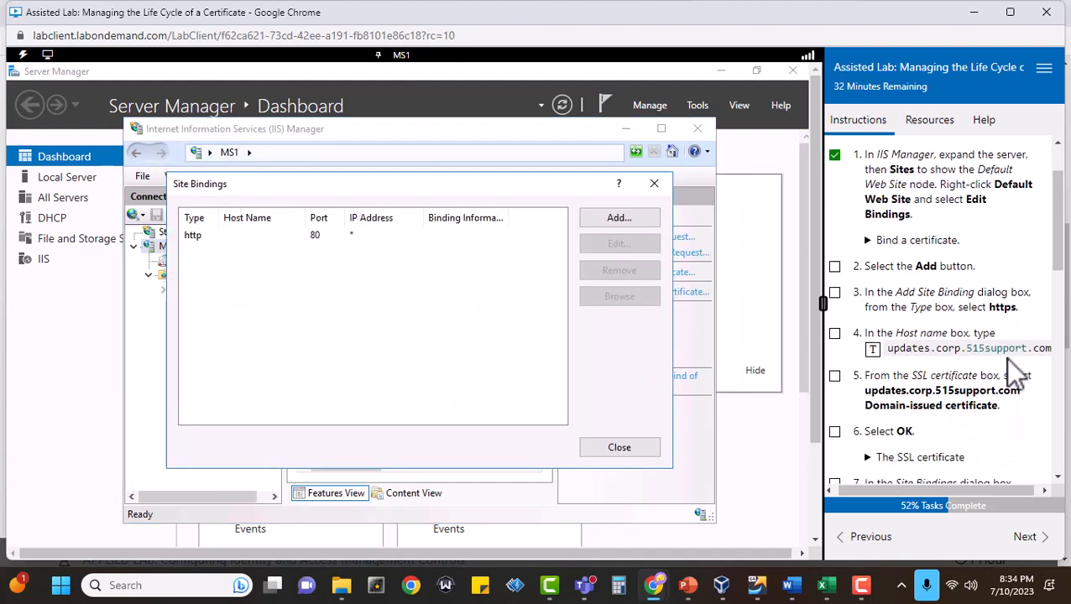
{"action": "left_click", "coordinate": [834, 267]}
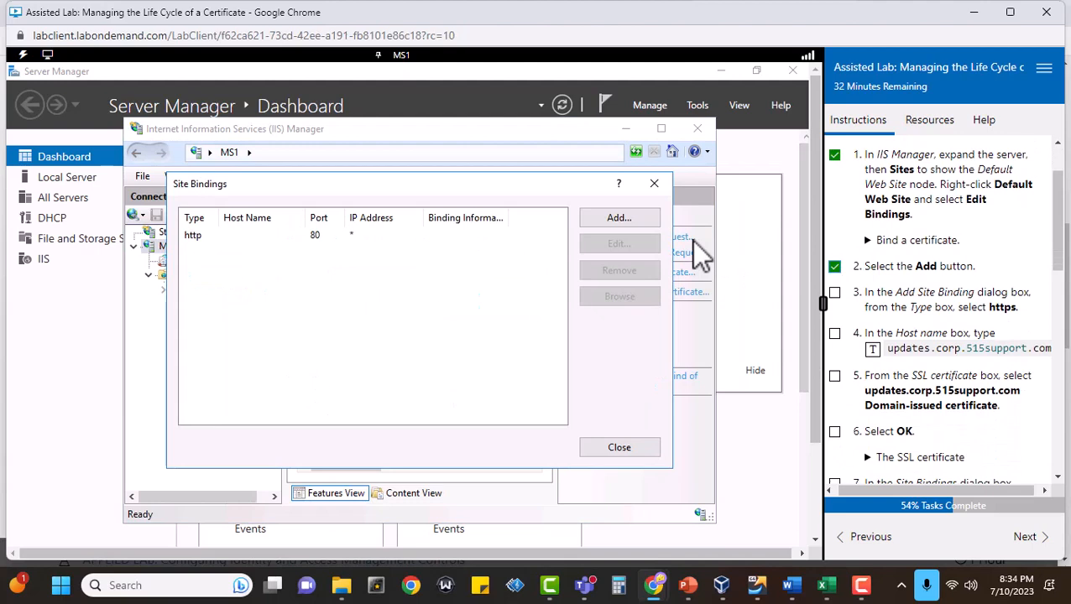
Start a new https site binding with host name updates.corp.515support.com, and mark tasks 3 and 4 complete.
{"action": "left_click", "coordinate": [618, 218]}
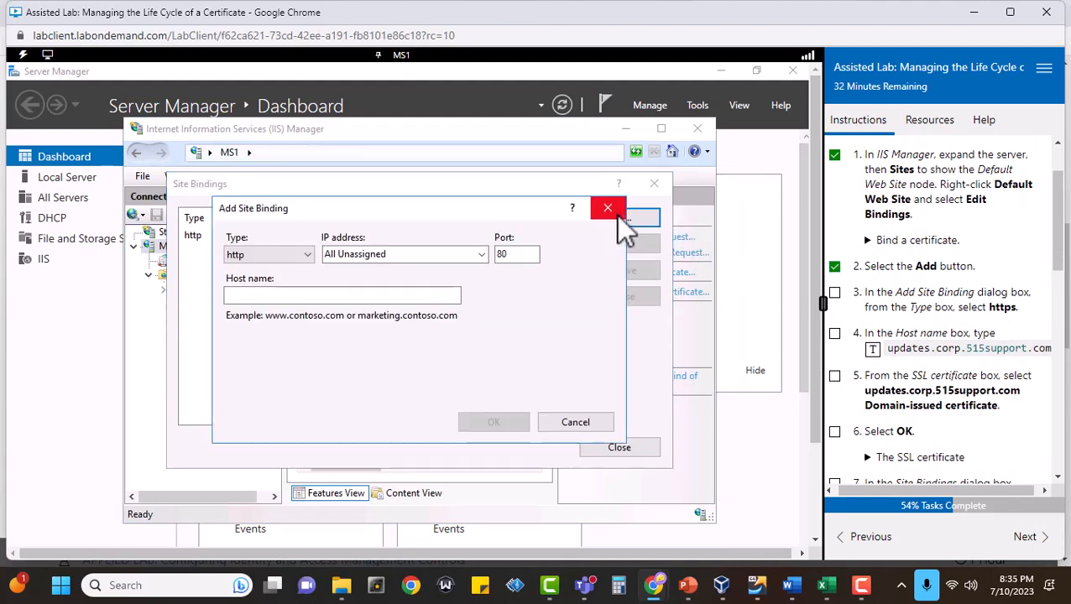
{"action": "left_click", "coordinate": [834, 293]}
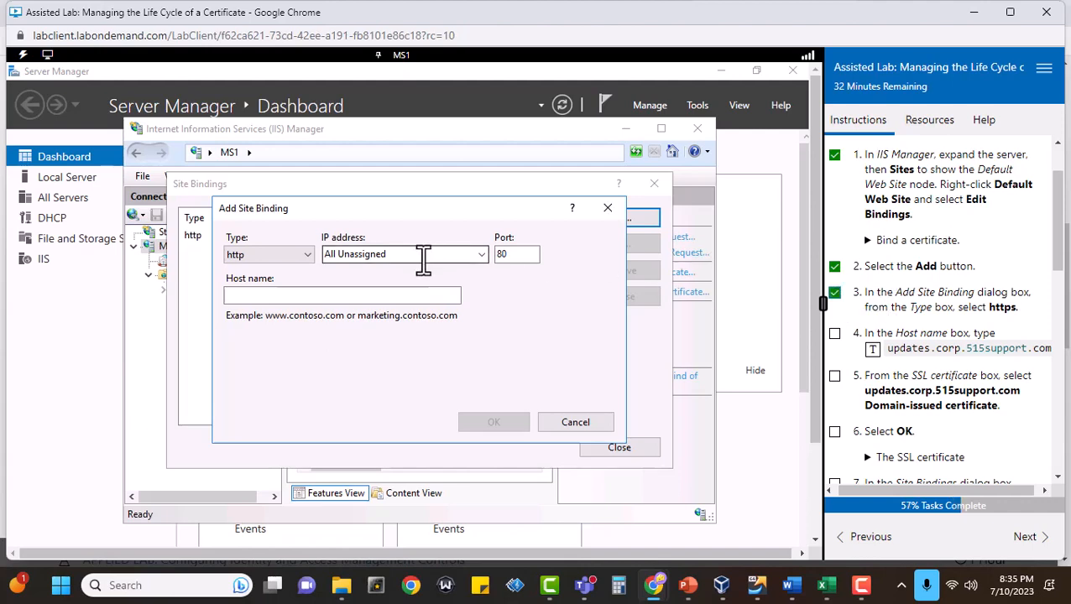
{"action": "left_click", "coordinate": [308, 253]}
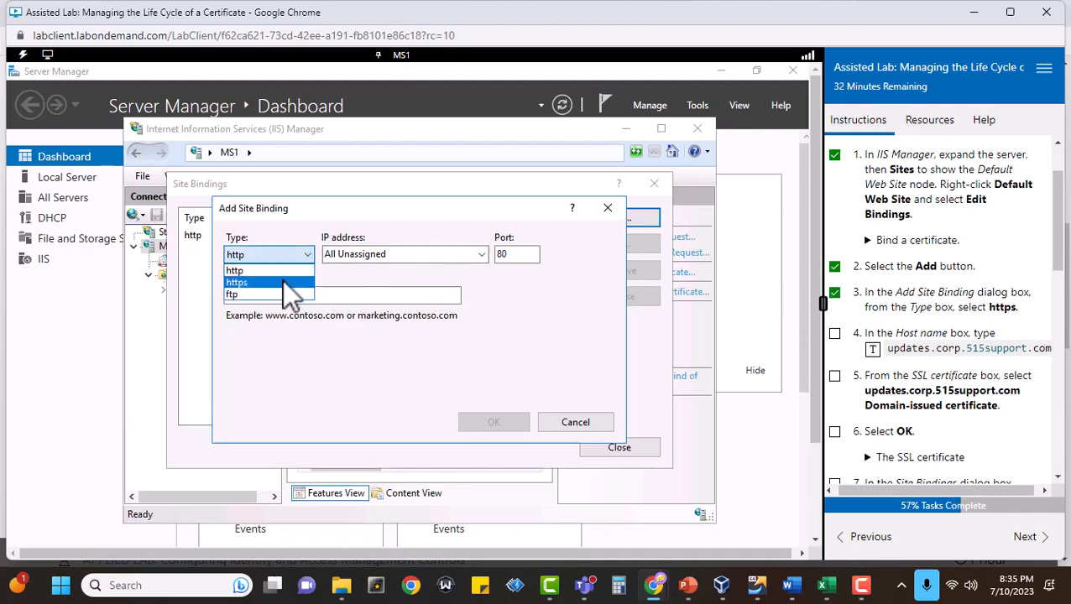
{"action": "left_click", "coordinate": [283, 282]}
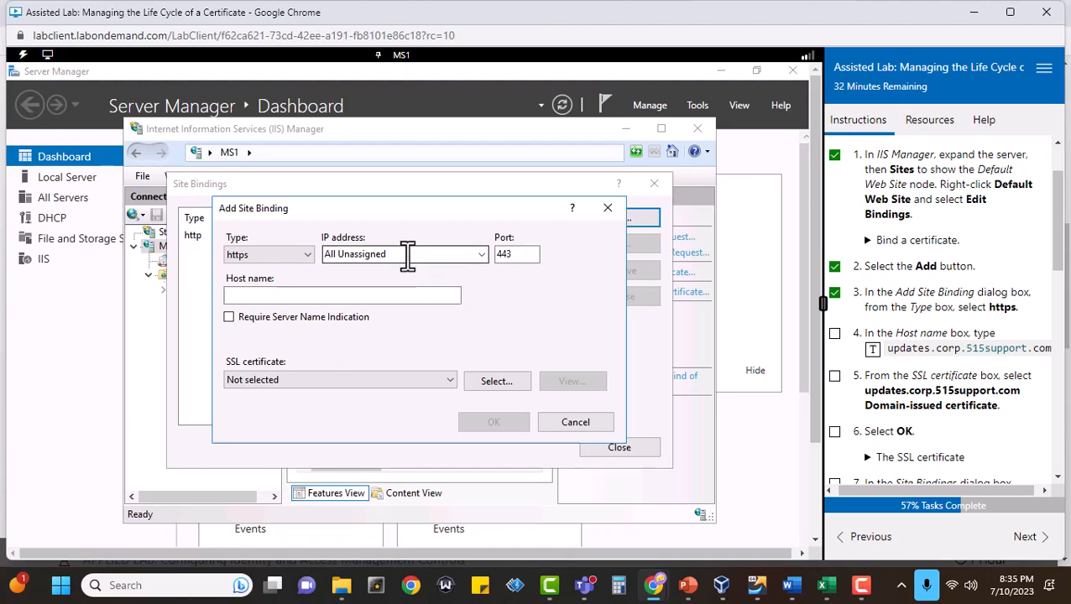
{"action": "left_click", "coordinate": [268, 294]}
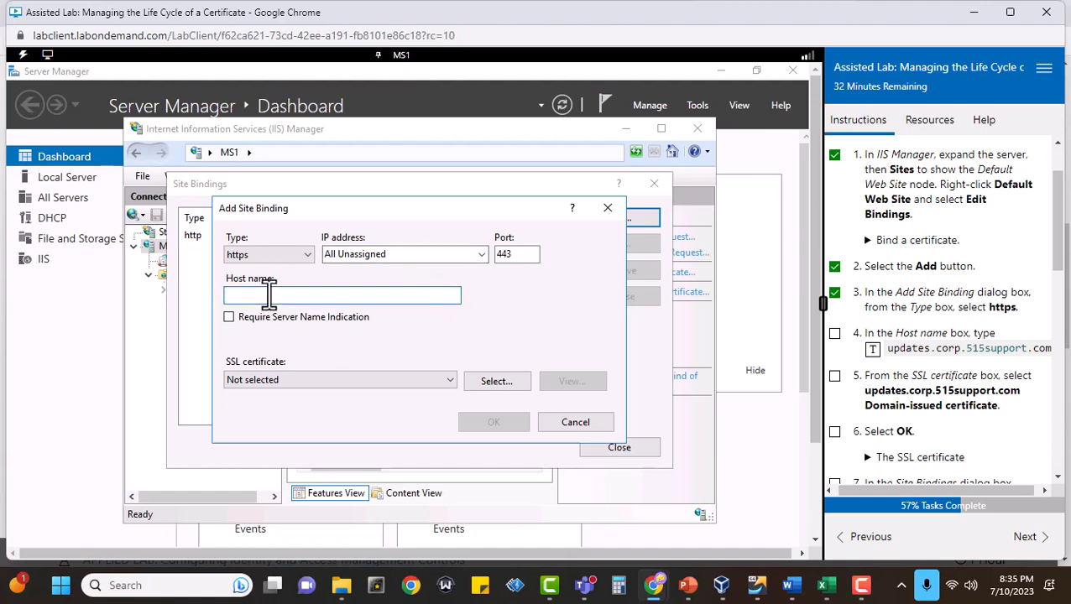
{"action": "left_click", "coordinate": [835, 334]}
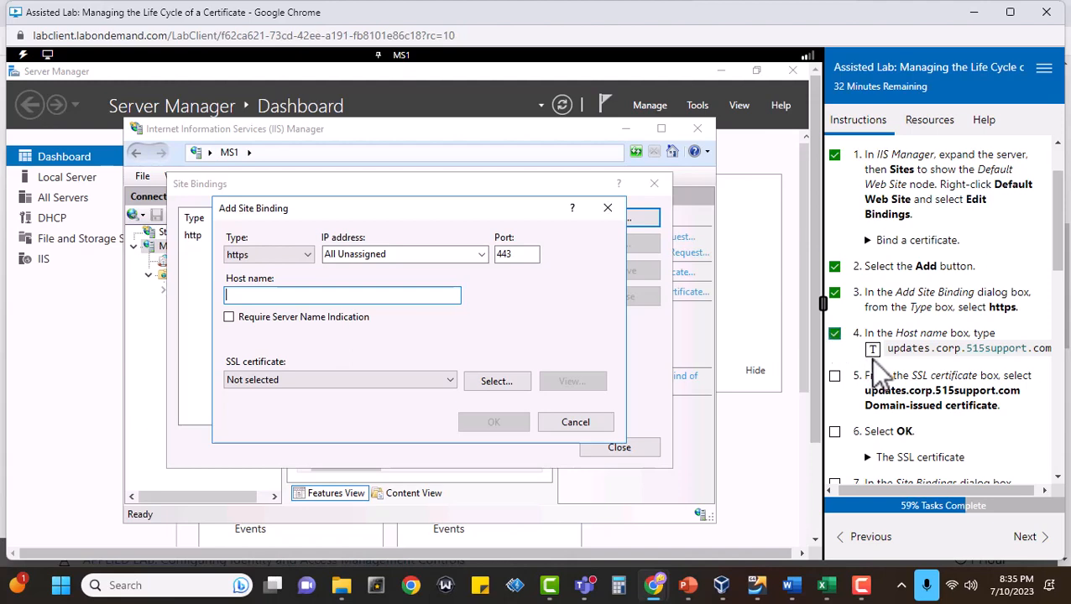
{"action": "left_click", "coordinate": [878, 351]}
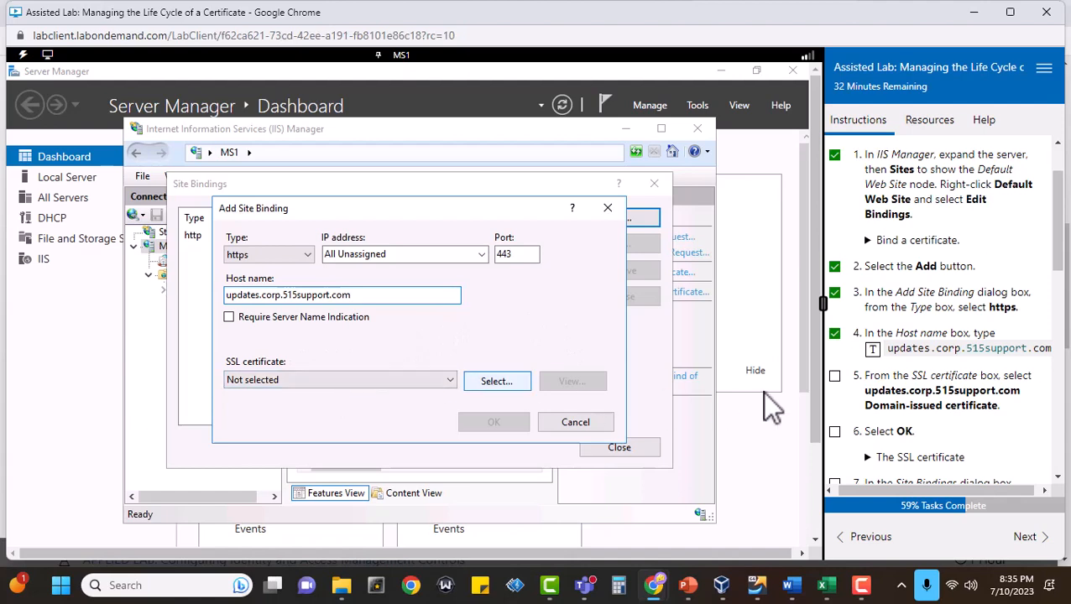
Assign the updates.corp.515support.com Domain-issued Certificate to the https binding, save it, and mark tasks 5 and 6 complete.
{"action": "left_click", "coordinate": [449, 380]}
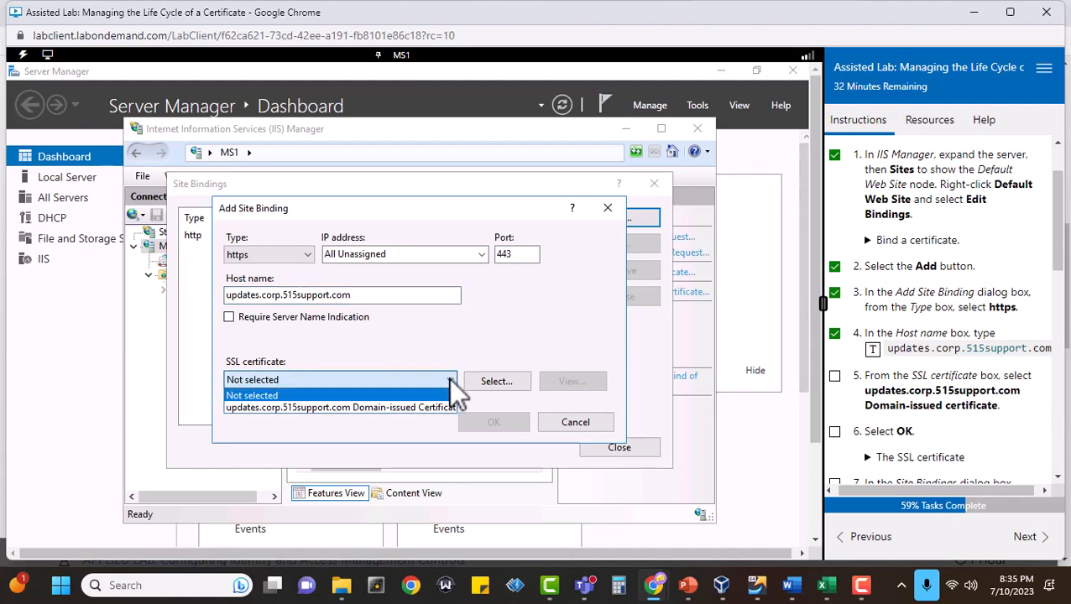
{"action": "left_click", "coordinate": [390, 407]}
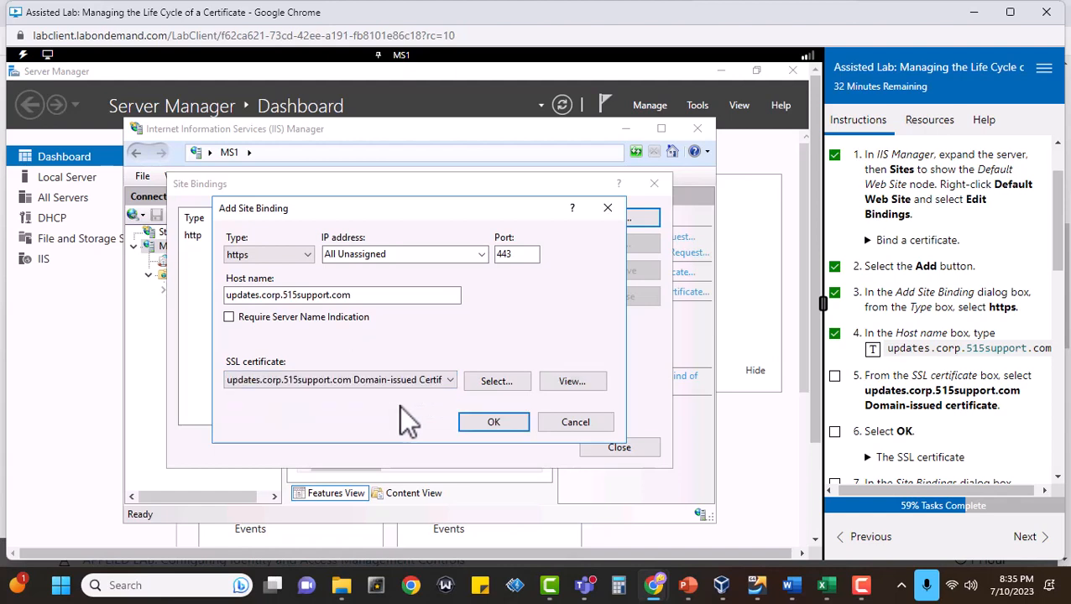
{"action": "left_click", "coordinate": [492, 423]}
{"action": "left_click", "coordinate": [834, 375]}
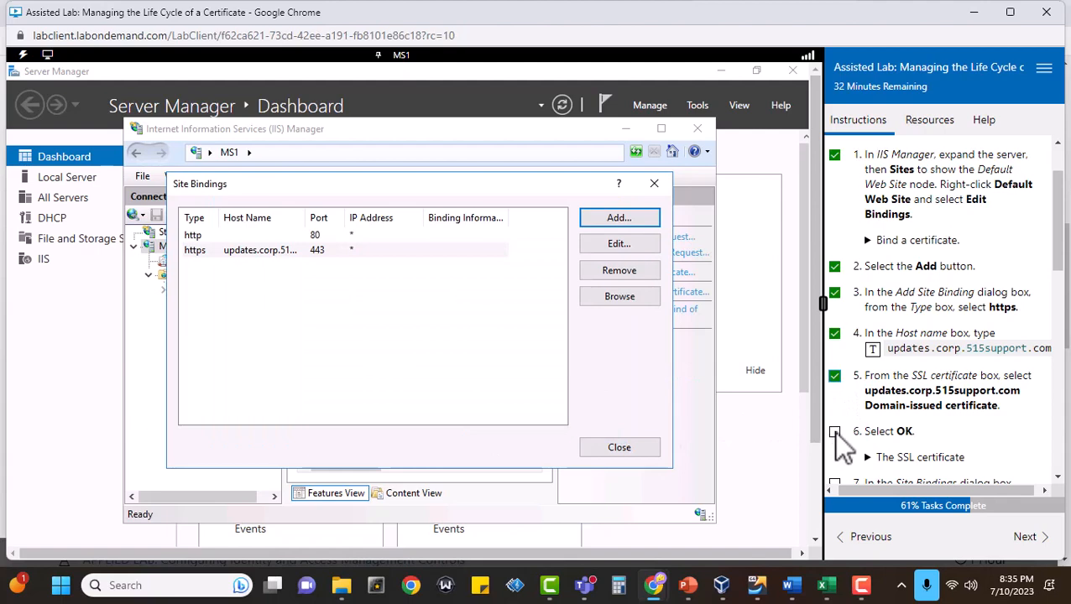
{"action": "left_click", "coordinate": [834, 430]}
Mark task 7 complete and remove the http binding on port 80 from the site bindings.
{"action": "scroll", "coordinate": [938, 409], "scroll_direction": "down", "scroll_amount": 5}
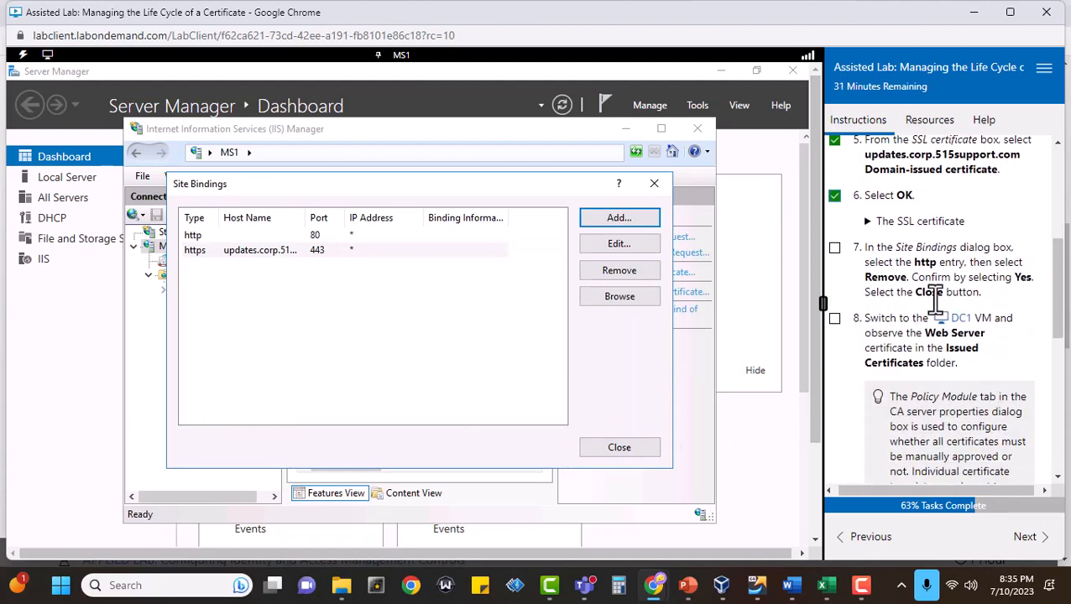
{"action": "left_click", "coordinate": [834, 249]}
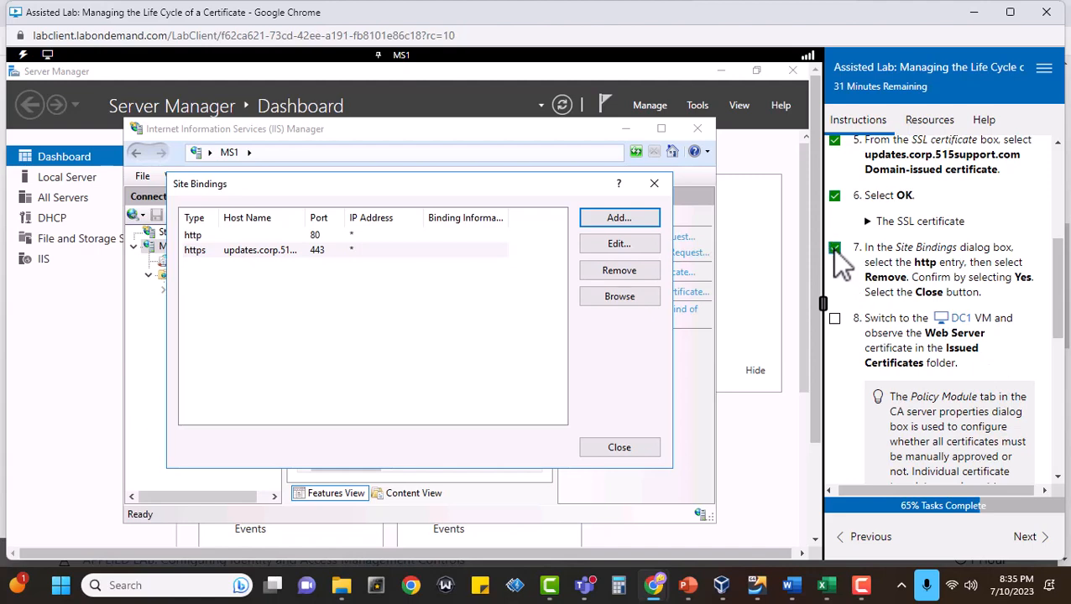
{"action": "left_click", "coordinate": [198, 236]}
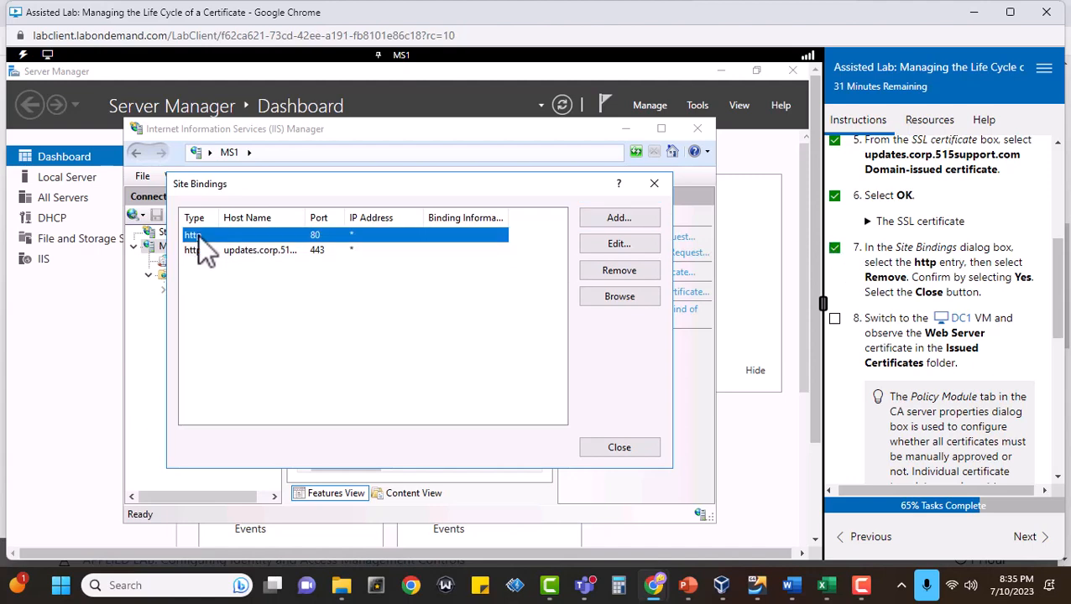
{"action": "left_click", "coordinate": [619, 272]}
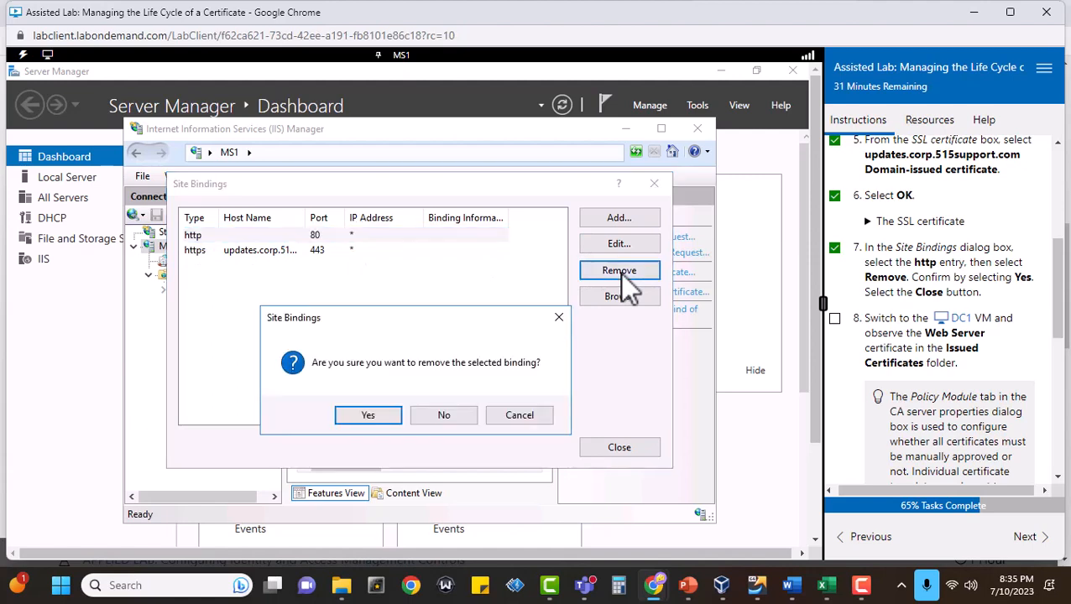
{"action": "left_click", "coordinate": [365, 414]}
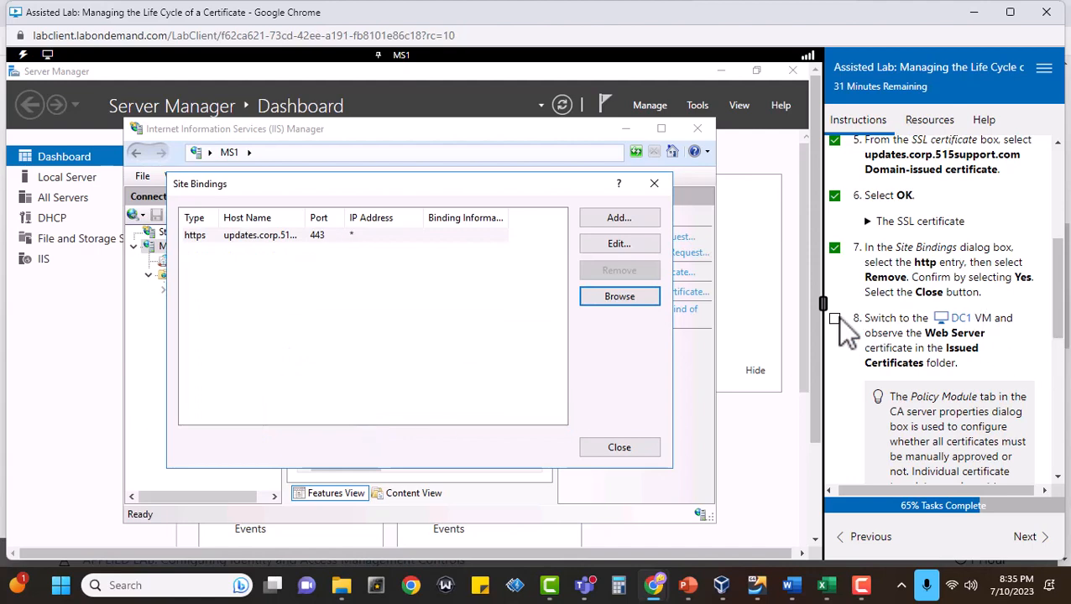
Switch to the DC1 VM, mark task 8 complete, and examine the Web Server certificate's details among the issued certificates.
{"action": "left_click", "coordinate": [963, 324]}
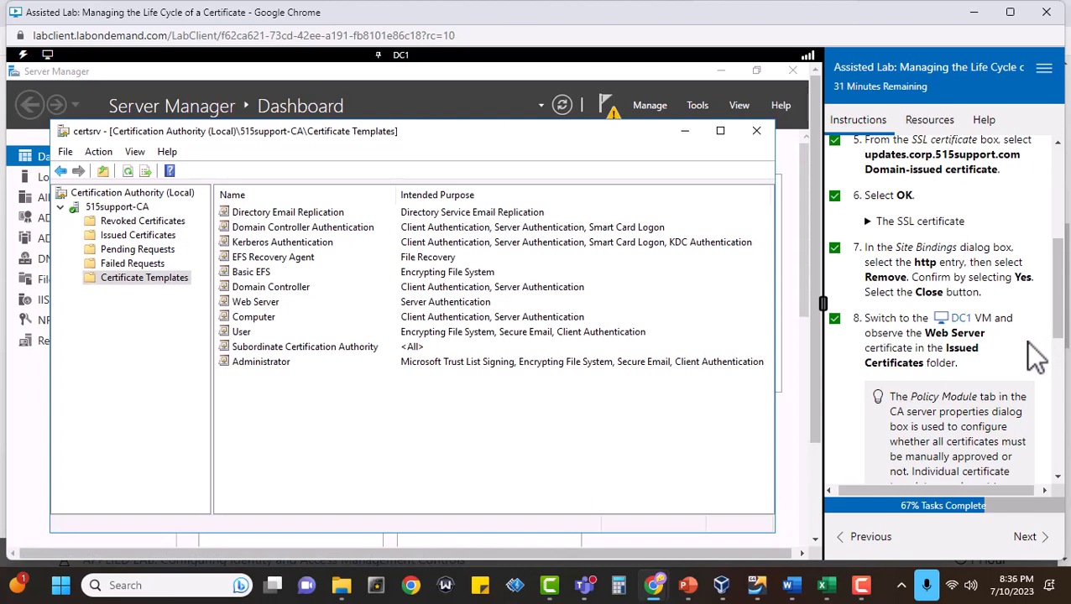
{"action": "scroll", "coordinate": [1030, 342], "scroll_direction": "down", "scroll_amount": 2}
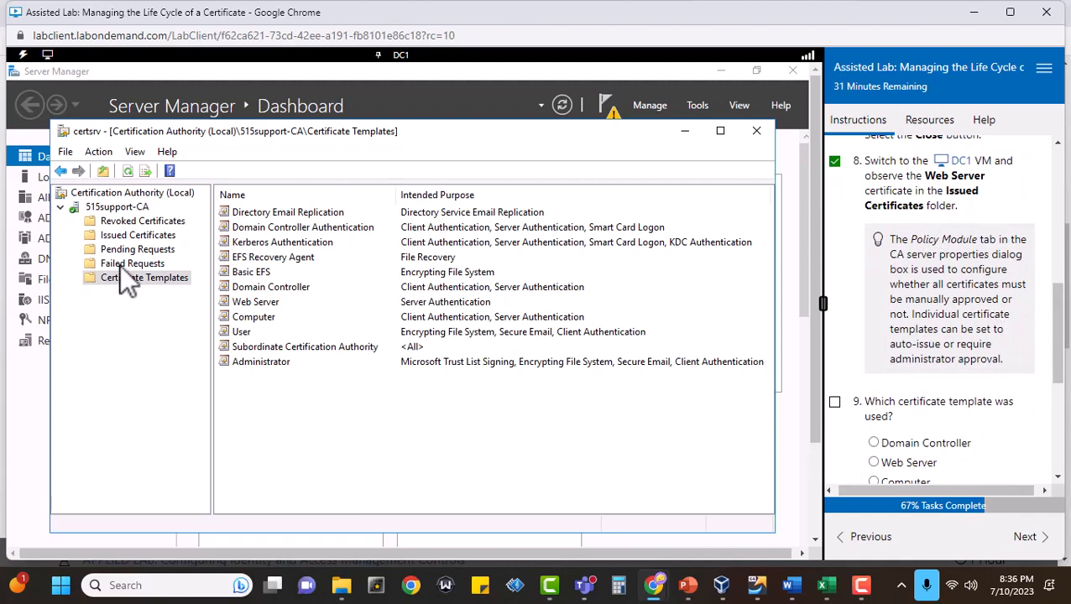
{"action": "left_click", "coordinate": [132, 230]}
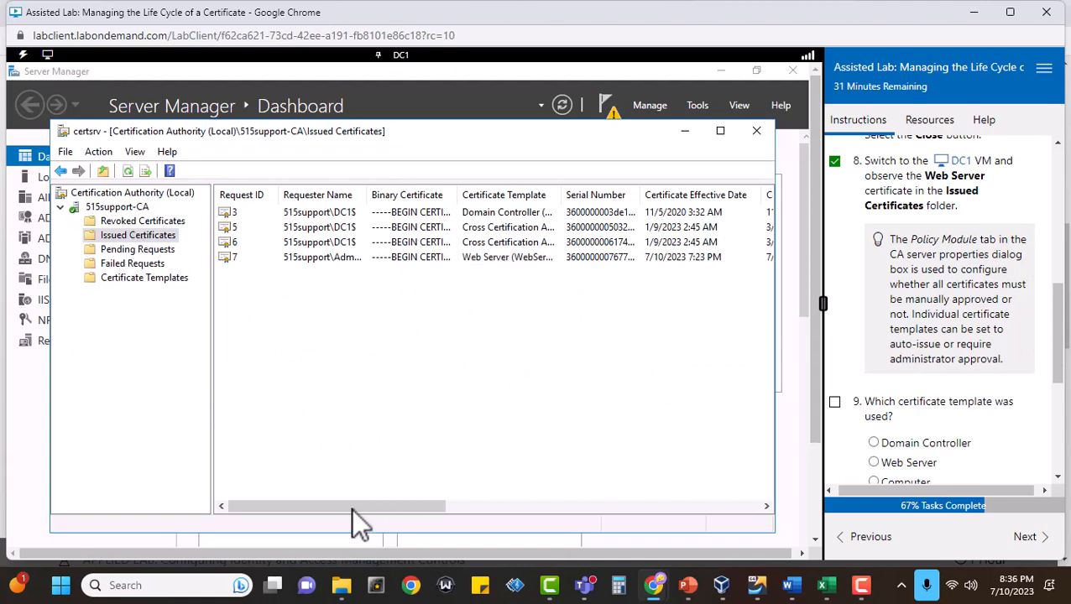
{"action": "left_click_drag", "start_coordinate": [351, 507], "coordinate": [635, 510]}
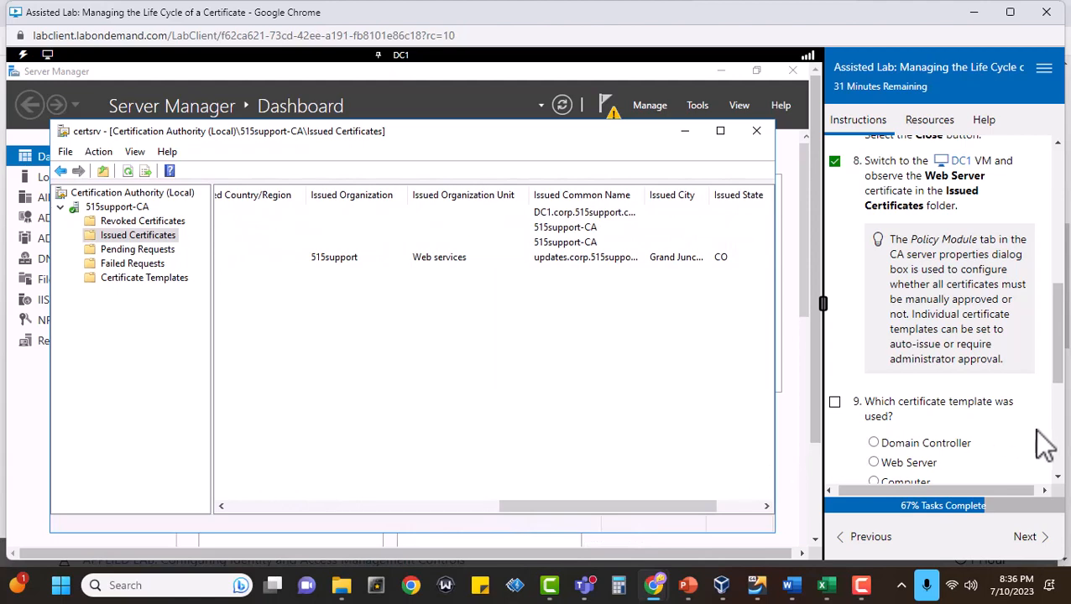
Mark task 9 complete, answer Web Server for the certificate template used, and score the answer.
{"action": "scroll", "coordinate": [1037, 432], "scroll_direction": "down", "scroll_amount": 1}
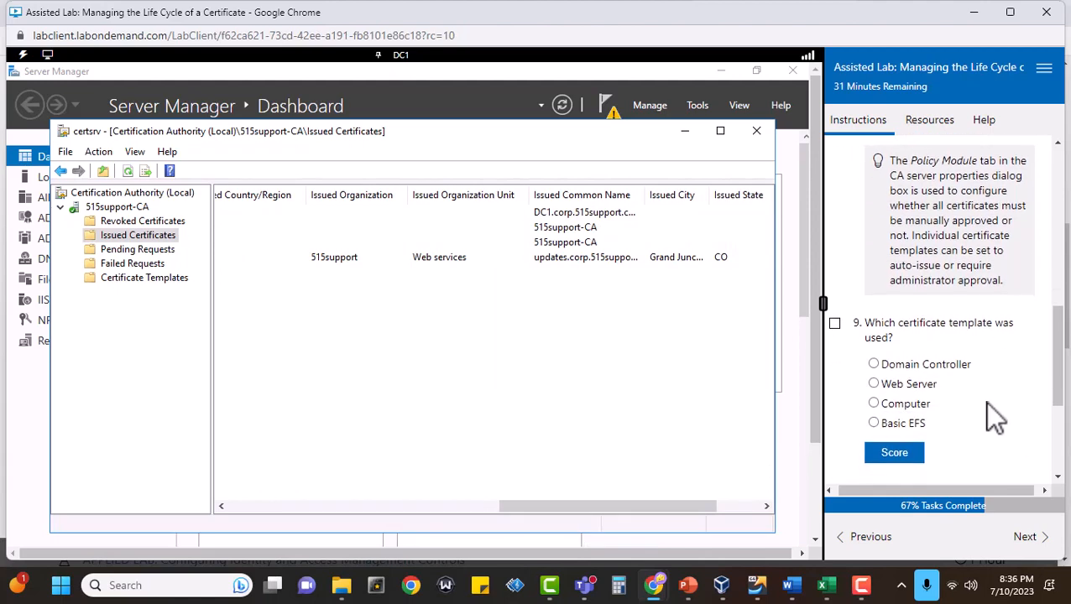
{"action": "left_click", "coordinate": [835, 324]}
{"action": "left_click", "coordinate": [874, 383]}
{"action": "left_click", "coordinate": [881, 460]}
Check the Web Server certificate's effective and expiration dates, mark task 10 complete, and score Two years as the validity period.
{"action": "scroll", "coordinate": [1011, 411], "scroll_direction": "down", "scroll_amount": 3}
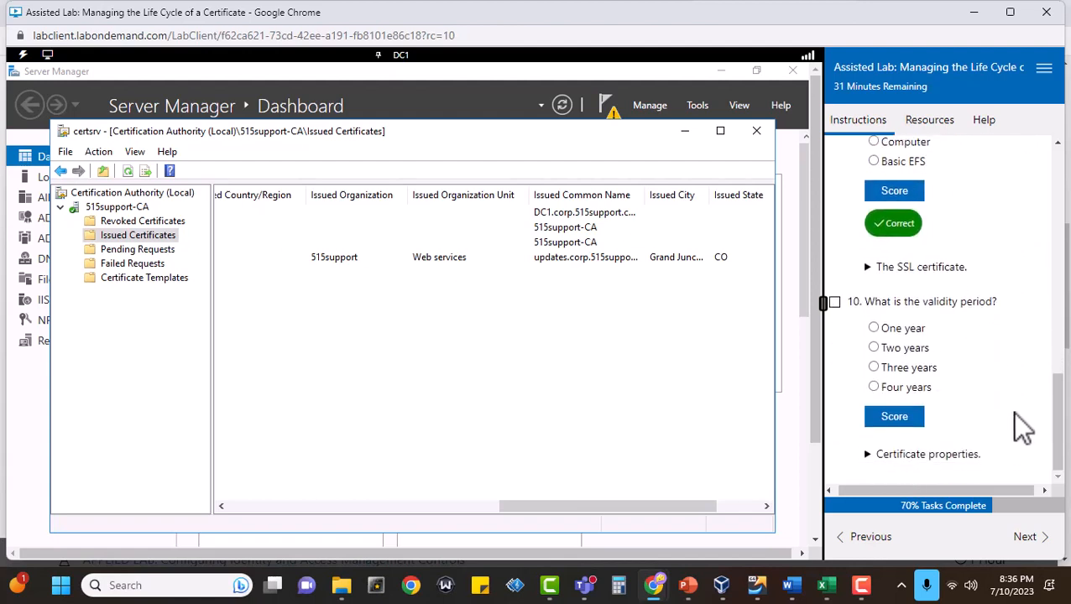
{"action": "left_click_drag", "start_coordinate": [559, 495], "coordinate": [323, 485]}
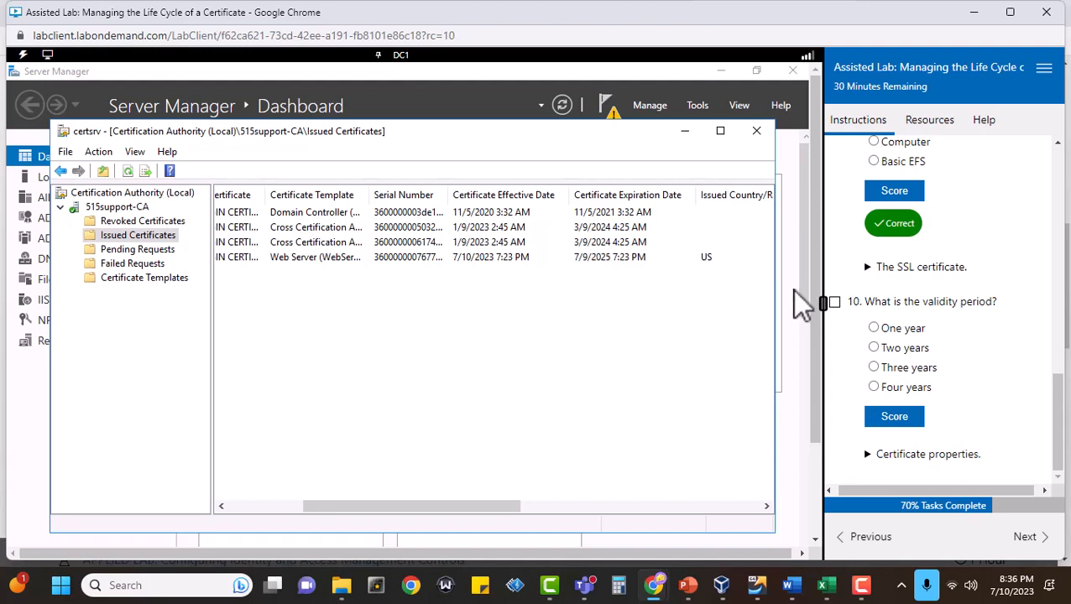
{"action": "left_click", "coordinate": [834, 301]}
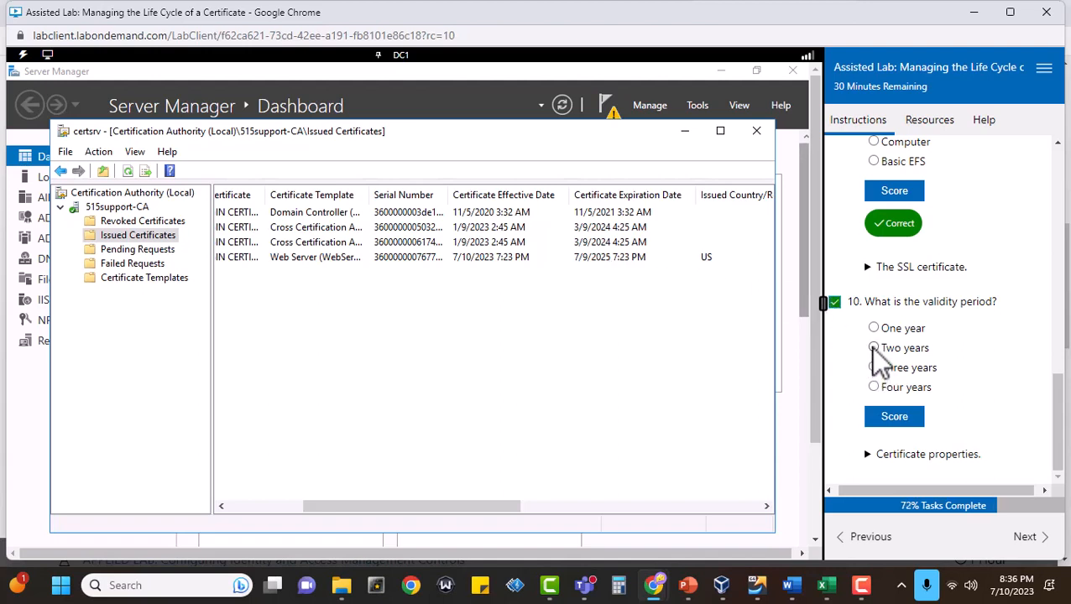
{"action": "left_click", "coordinate": [873, 348]}
{"action": "left_click", "coordinate": [888, 420]}
Advance to Test secure web services, mark task 1 complete, and switch to the PT1-Kali VM.
{"action": "scroll", "coordinate": [1041, 369], "scroll_direction": "down", "scroll_amount": 1}
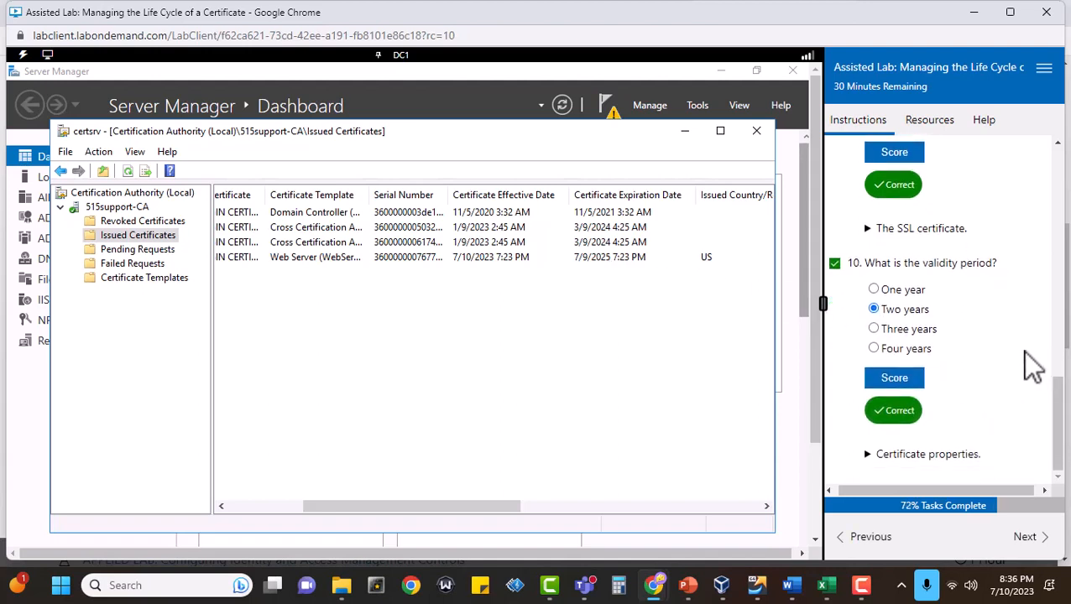
{"action": "left_click", "coordinate": [1044, 544]}
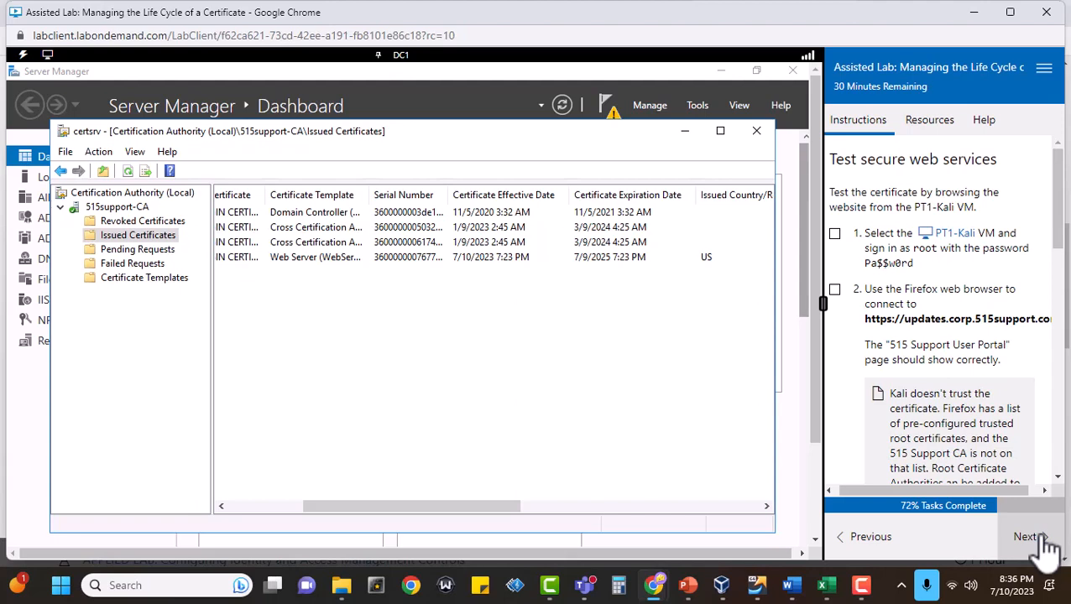
{"action": "left_click", "coordinate": [834, 234]}
{"action": "left_click", "coordinate": [965, 237]}
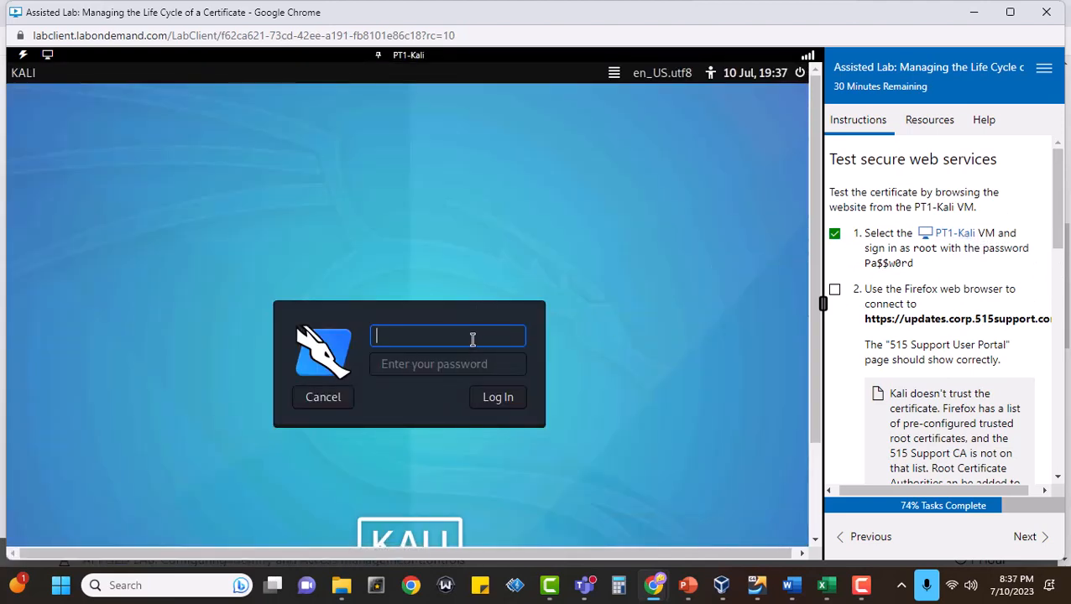
Sign in to the PT1-Kali VM as root with the account password.
{"action": "type", "text": "root"}
{"action": "key", "text": "Tab"}
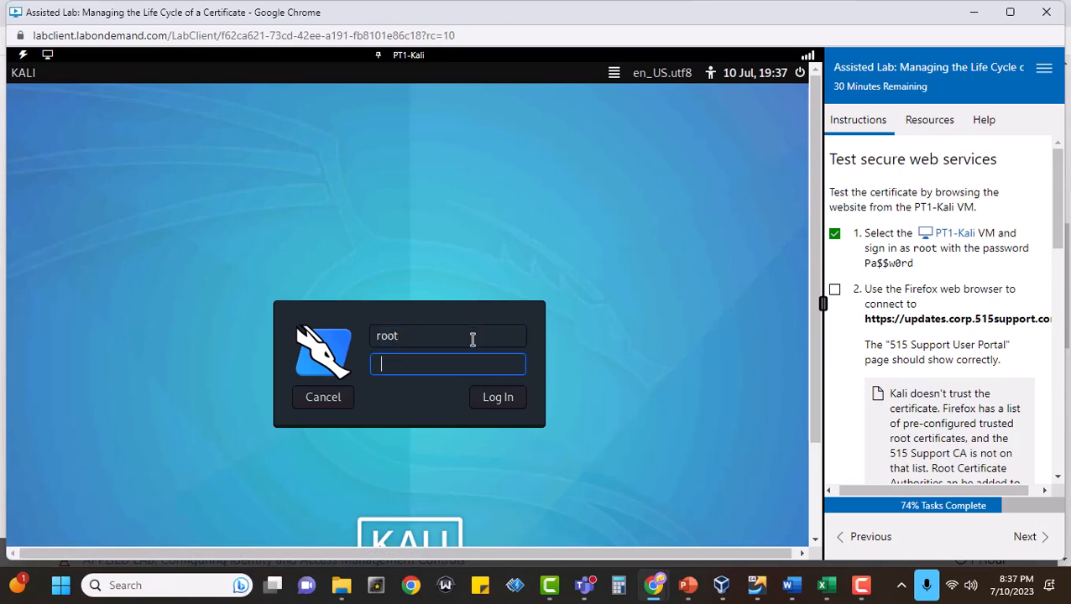
{"action": "type", "text": "Pa$$w0rd"}
{"action": "key", "text": "Return"}
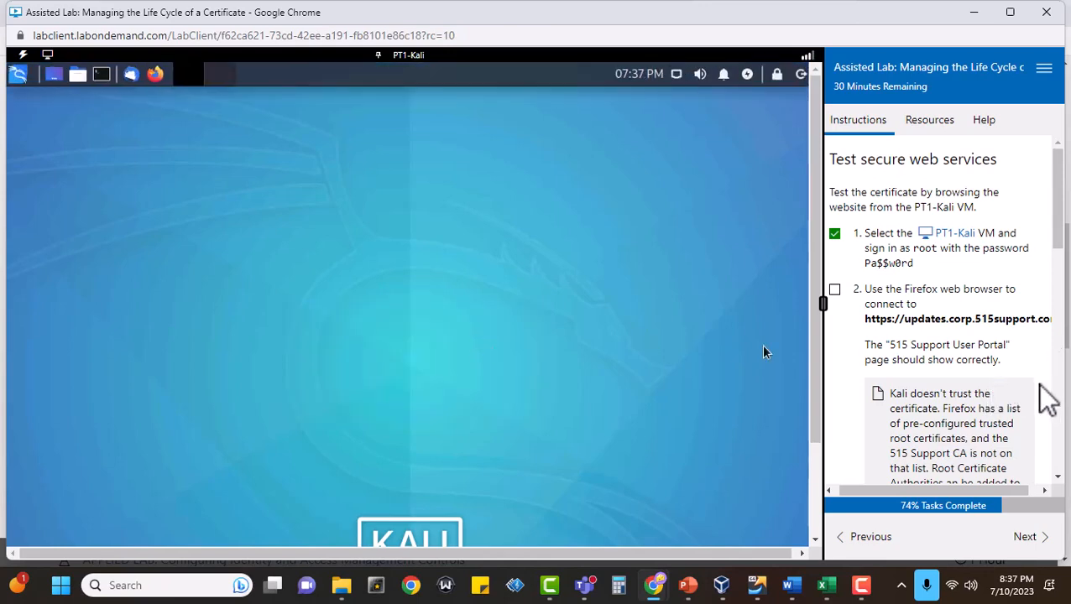
{"action": "scroll", "coordinate": [1042, 386], "scroll_direction": "down", "scroll_amount": 1}
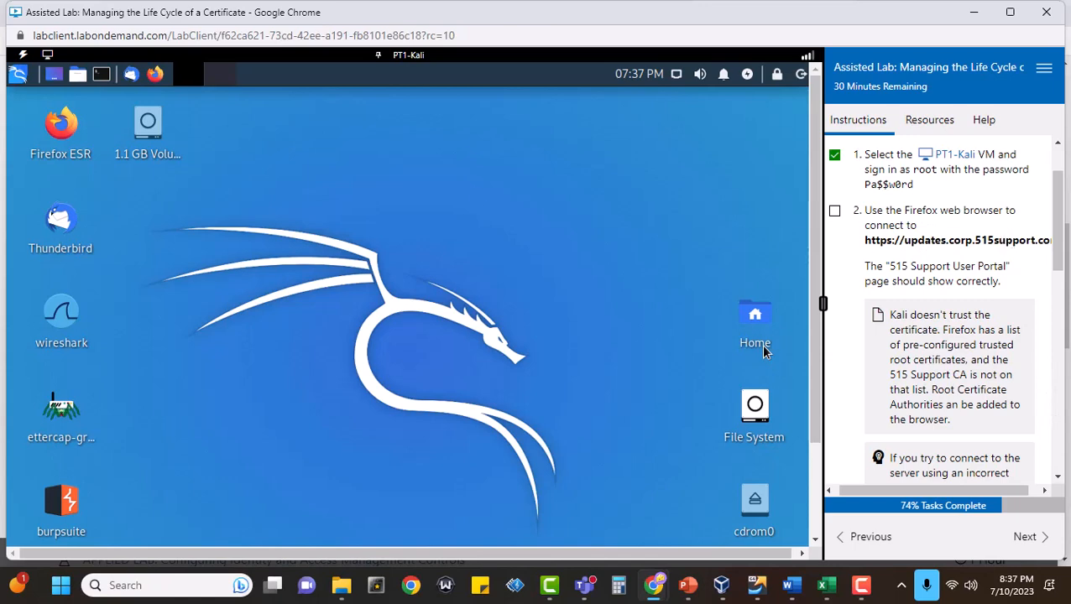
{"action": "left_click", "coordinate": [163, 75]}
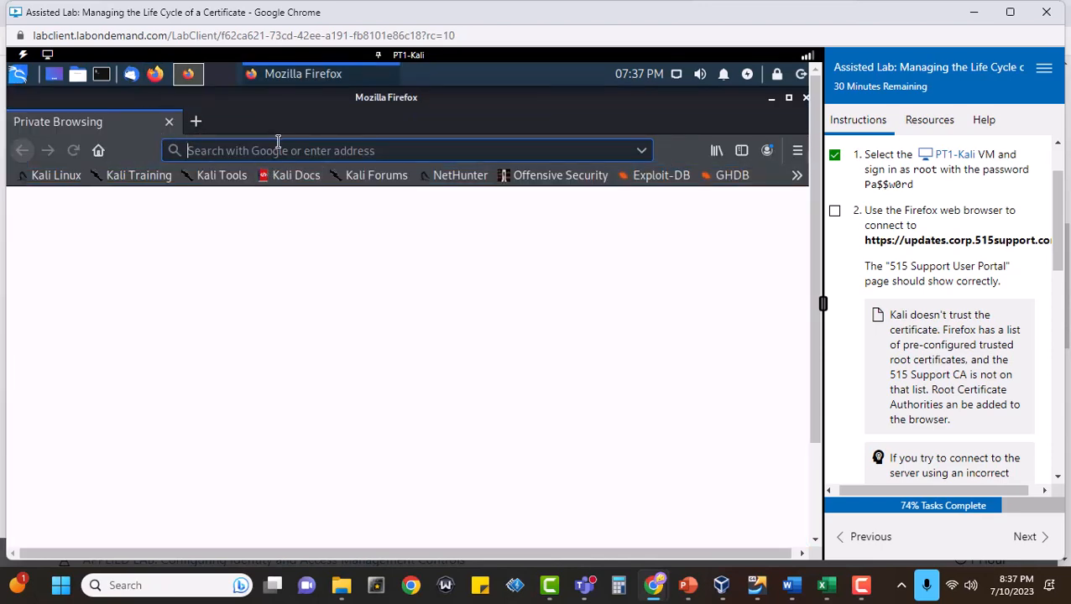
{"action": "type", "text": "http"}
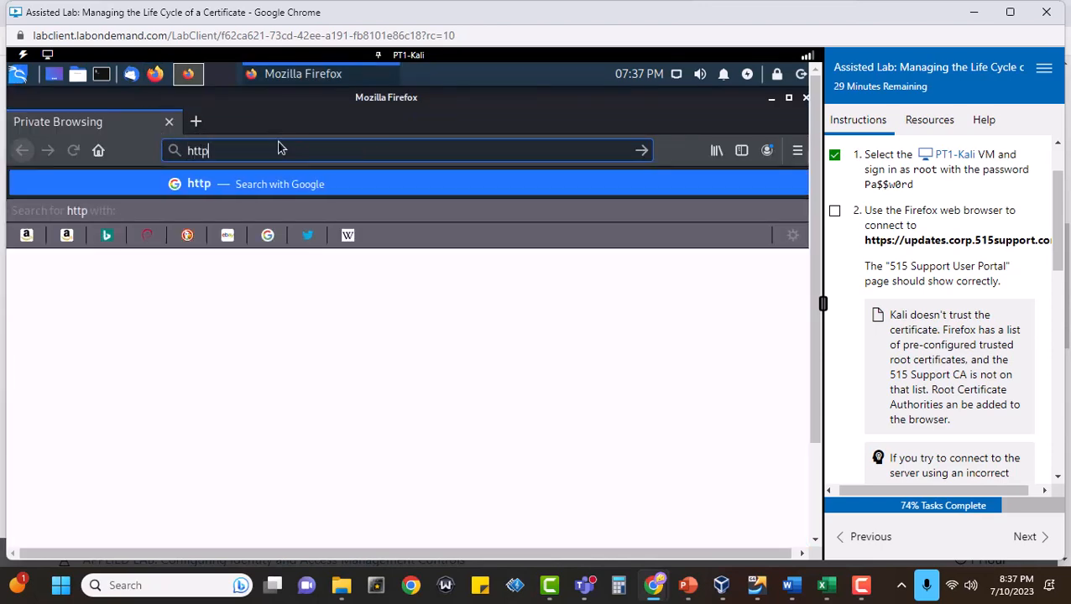
{"action": "type", "text": "s:/"}
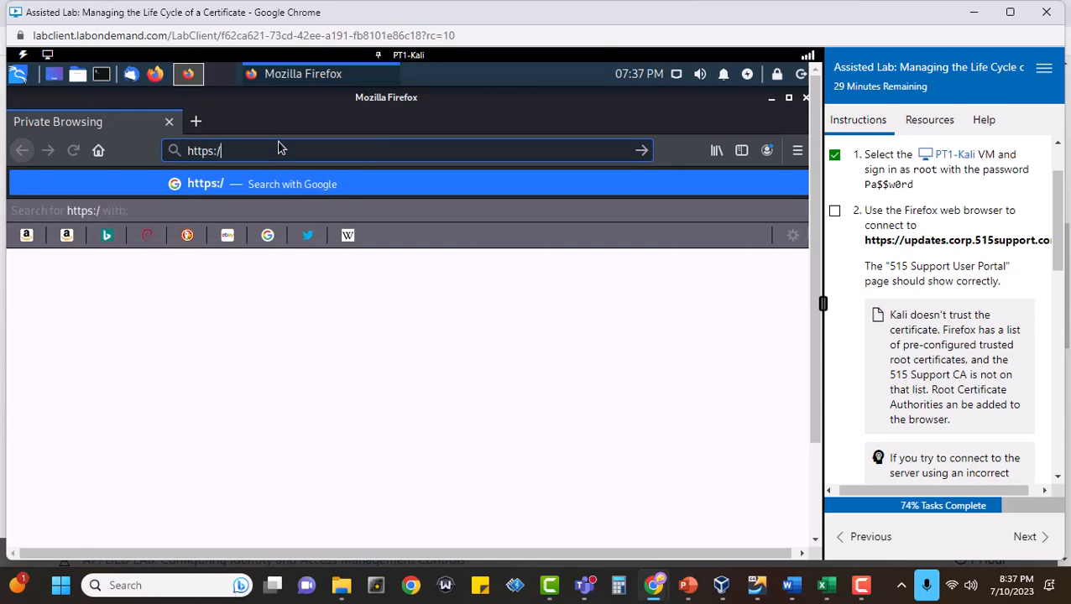
{"action": "type", "text": "/update"}
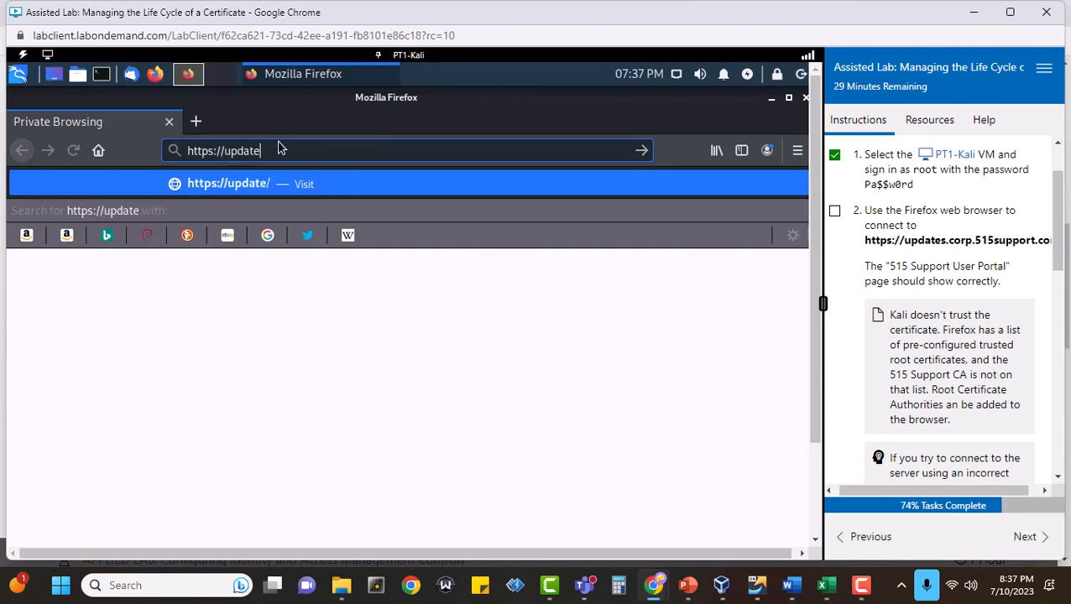
{"action": "type", "text": "s.corp."}
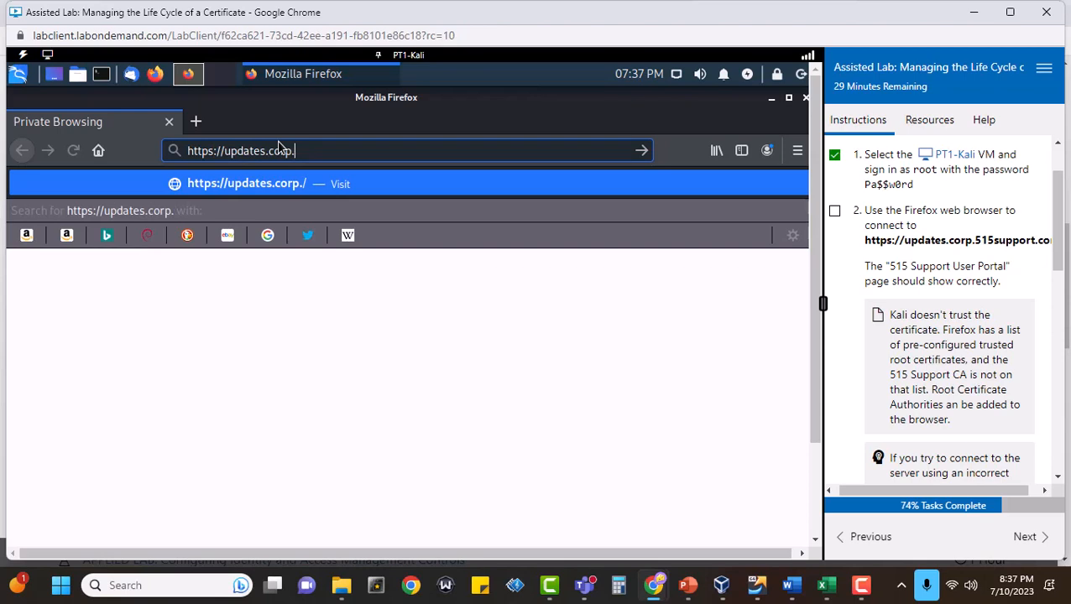
{"action": "type", "text": "515"}
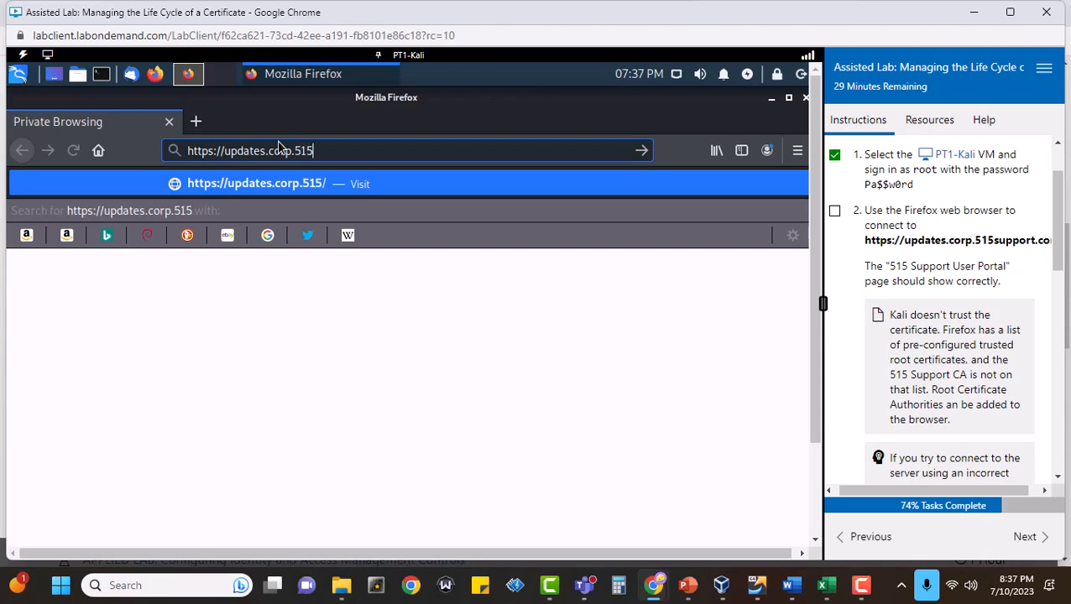
{"action": "type", "text": "support."}
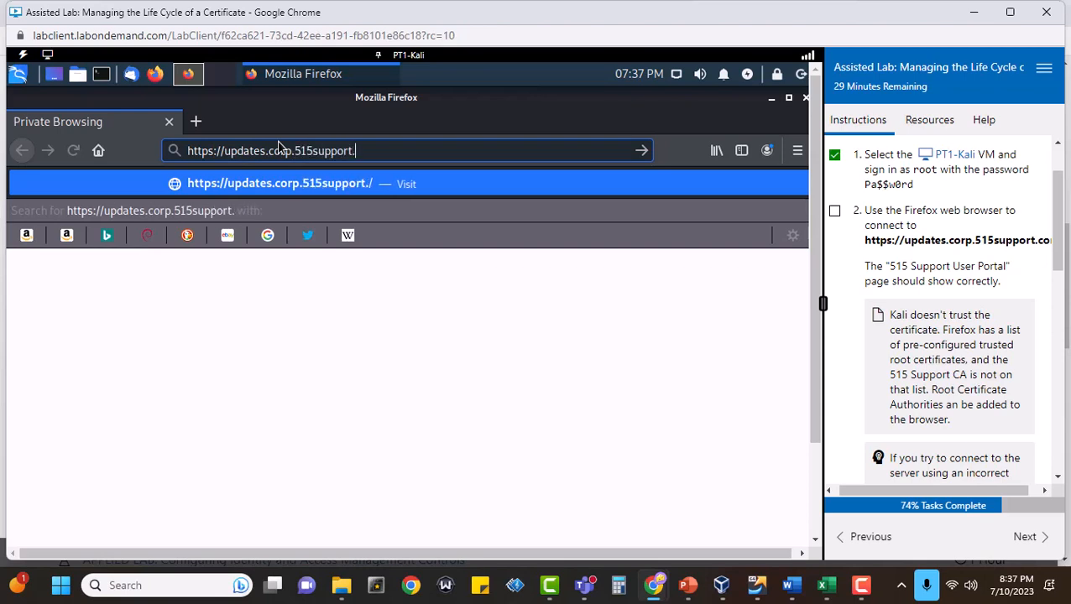
{"action": "type", "text": "com"}
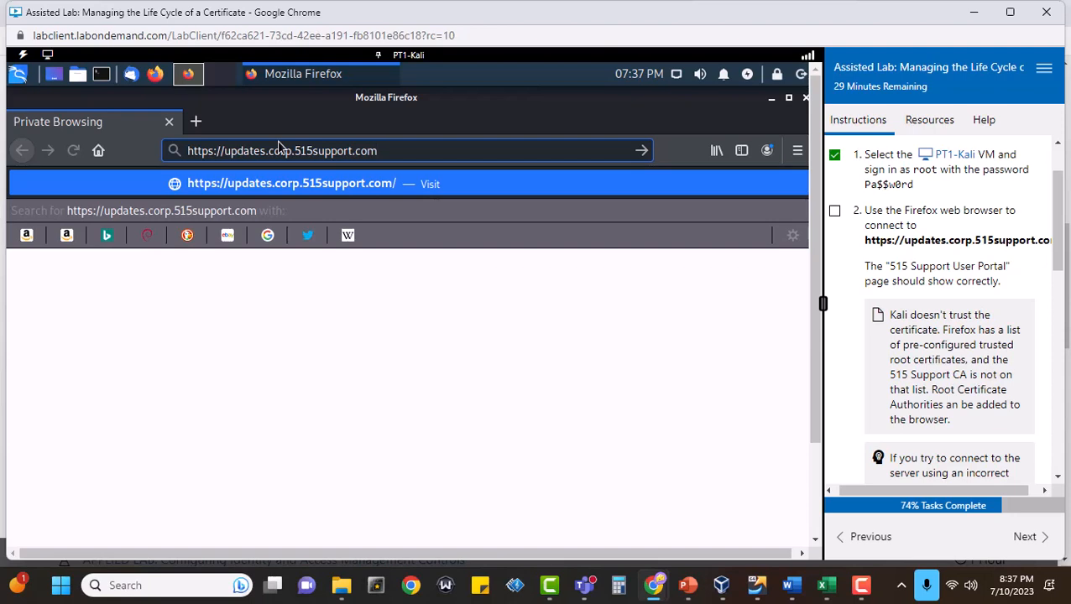
{"action": "key", "text": "Return"}
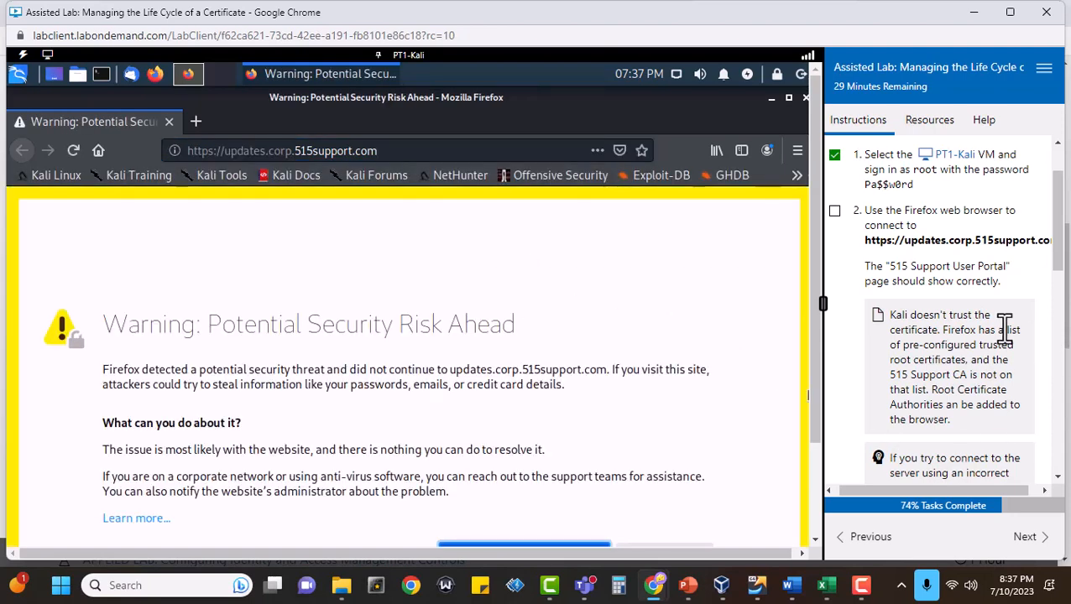
Mark tasks 2 and 3 complete, expanding the note about connecting to the server with an incorrect link in between.
{"action": "left_click", "coordinate": [834, 211]}
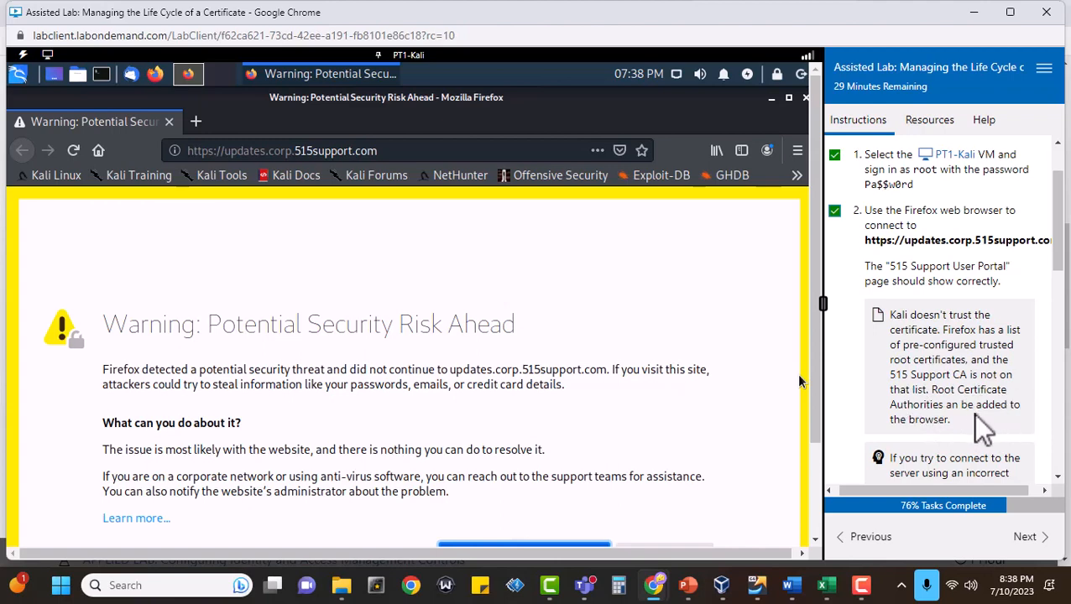
{"action": "scroll", "coordinate": [999, 359], "scroll_direction": "down", "scroll_amount": 3}
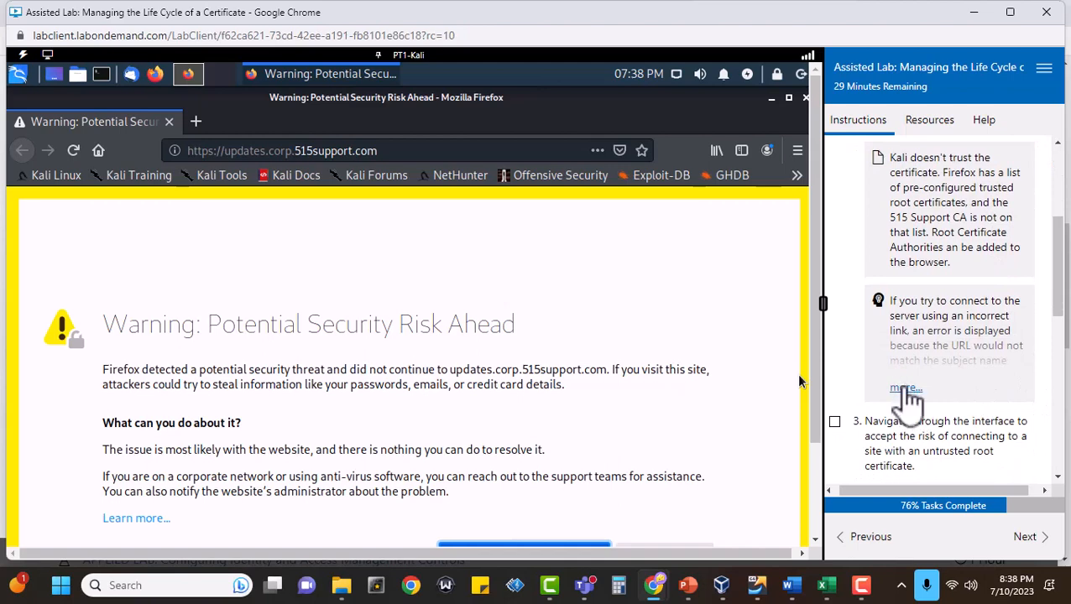
{"action": "left_click", "coordinate": [904, 388]}
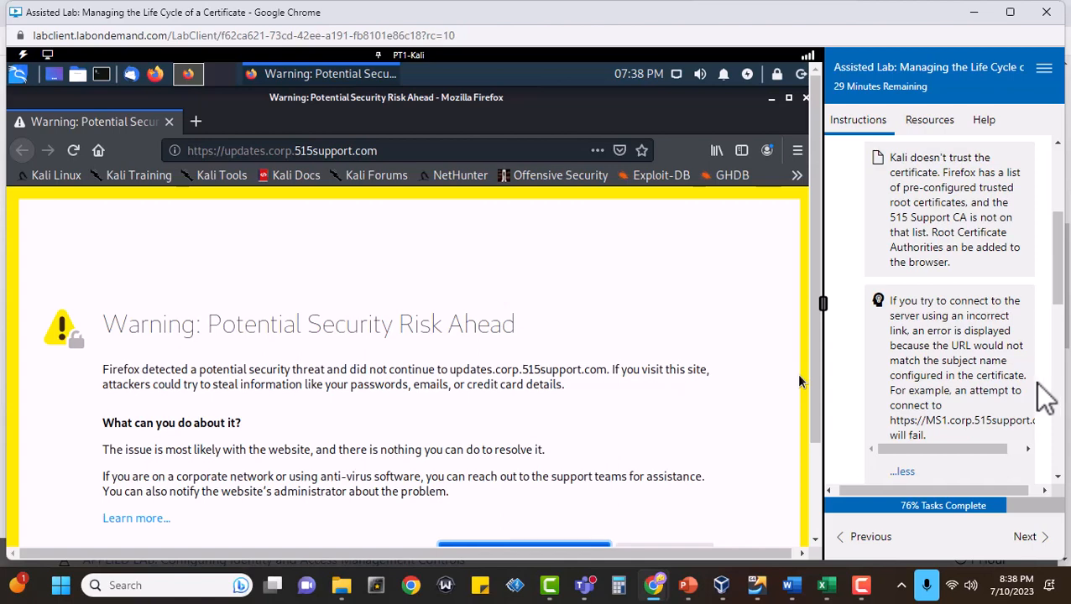
{"action": "scroll", "coordinate": [1040, 384], "scroll_direction": "down", "scroll_amount": 4}
{"action": "scroll", "coordinate": [1037, 386], "scroll_direction": "up", "scroll_amount": 7}
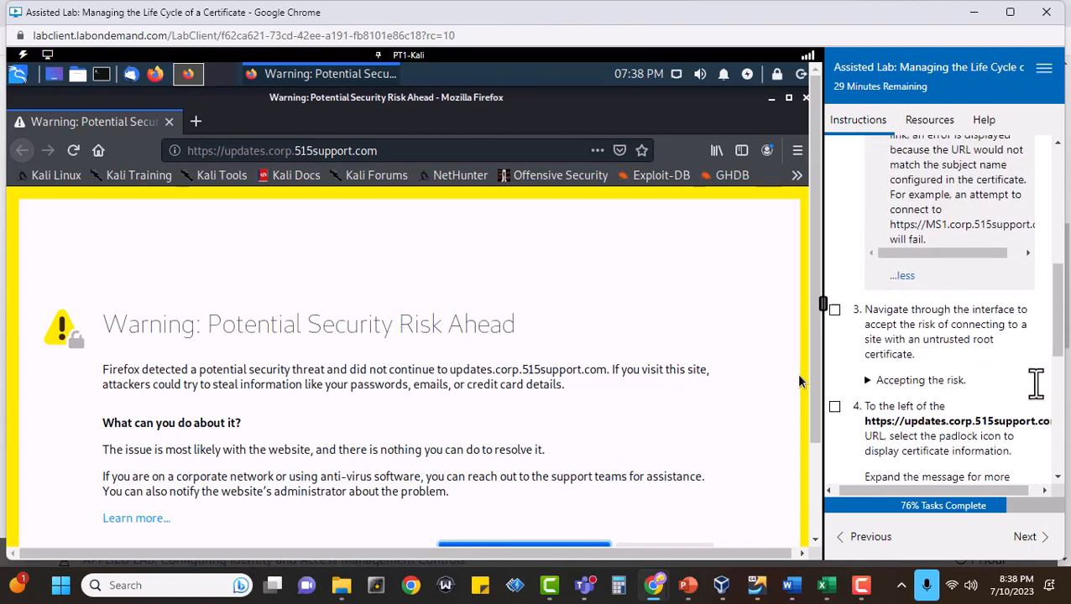
{"action": "scroll", "coordinate": [1035, 383], "scroll_direction": "down", "scroll_amount": 5}
{"action": "scroll", "coordinate": [1034, 384], "scroll_direction": "down", "scroll_amount": 4}
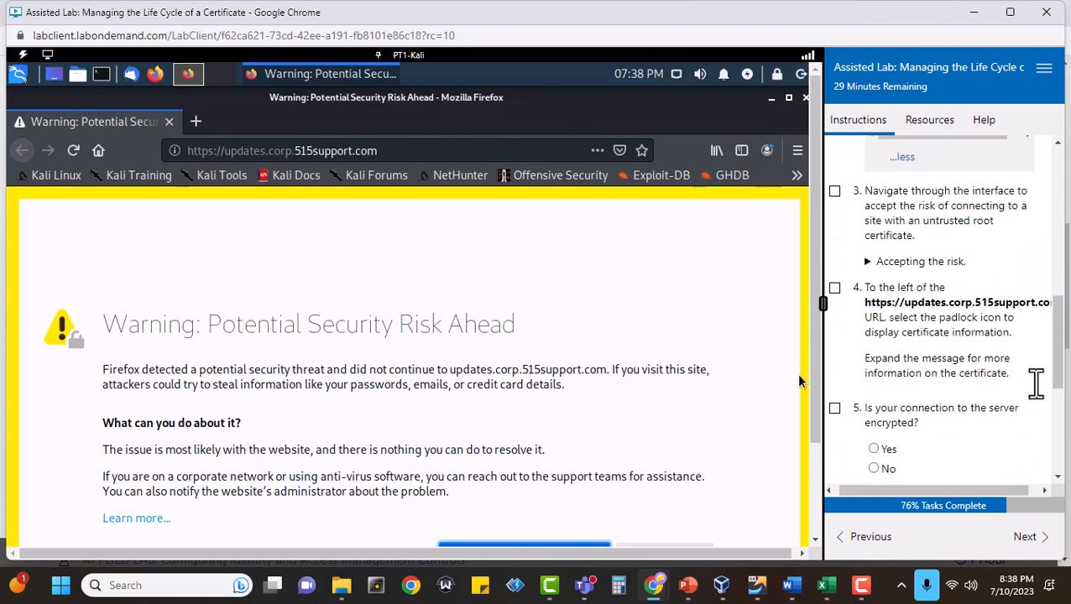
{"action": "left_click", "coordinate": [834, 191]}
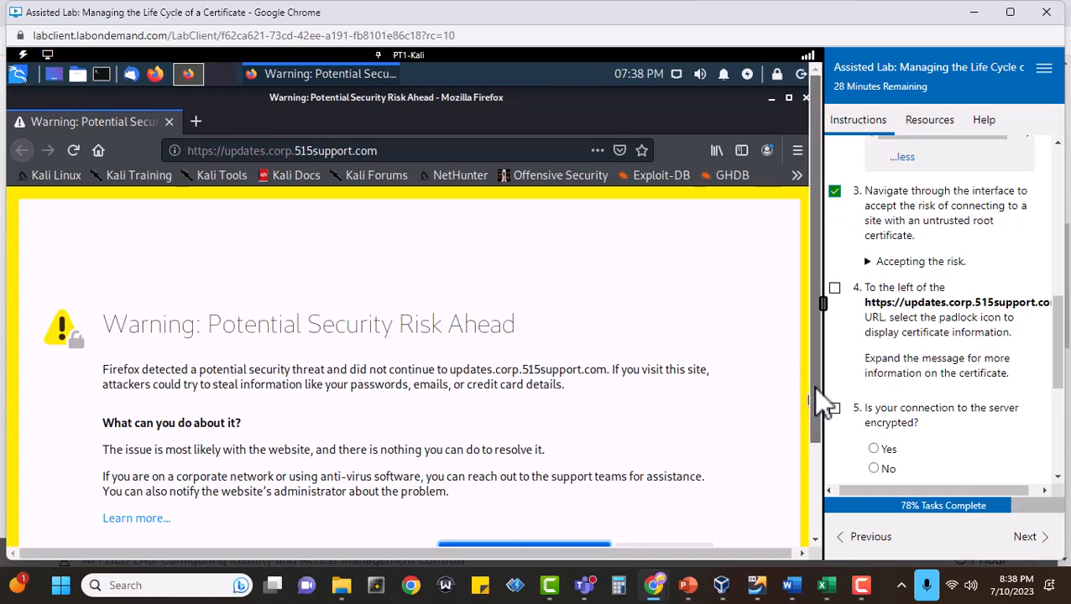
{"action": "scroll", "coordinate": [812, 395], "scroll_direction": "down", "scroll_amount": 3}
{"action": "left_click", "coordinate": [650, 433]}
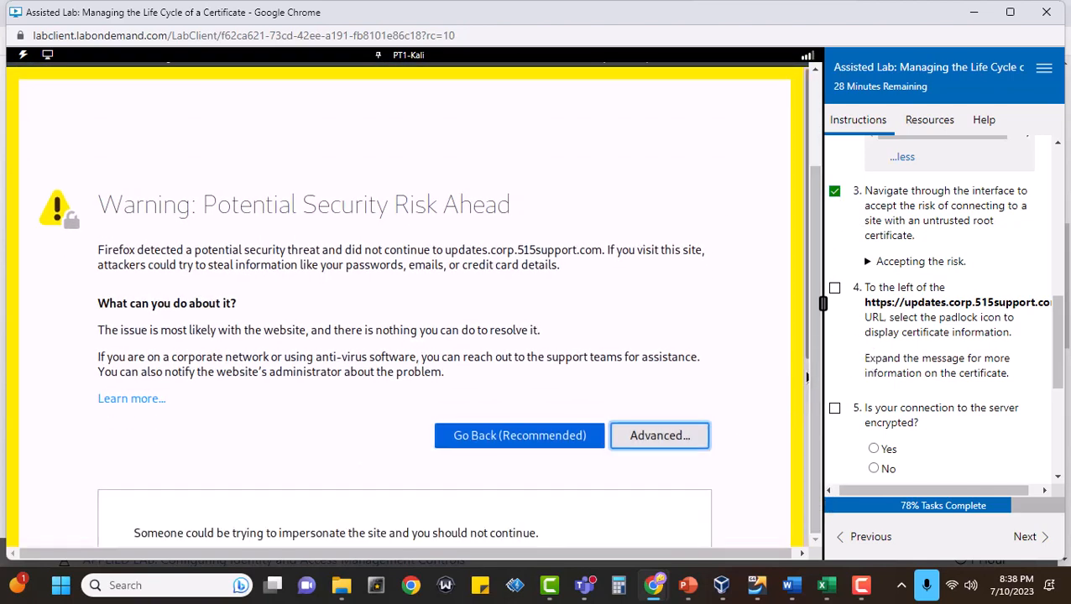
{"action": "left_click_drag", "start_coordinate": [794, 358], "coordinate": [803, 408]}
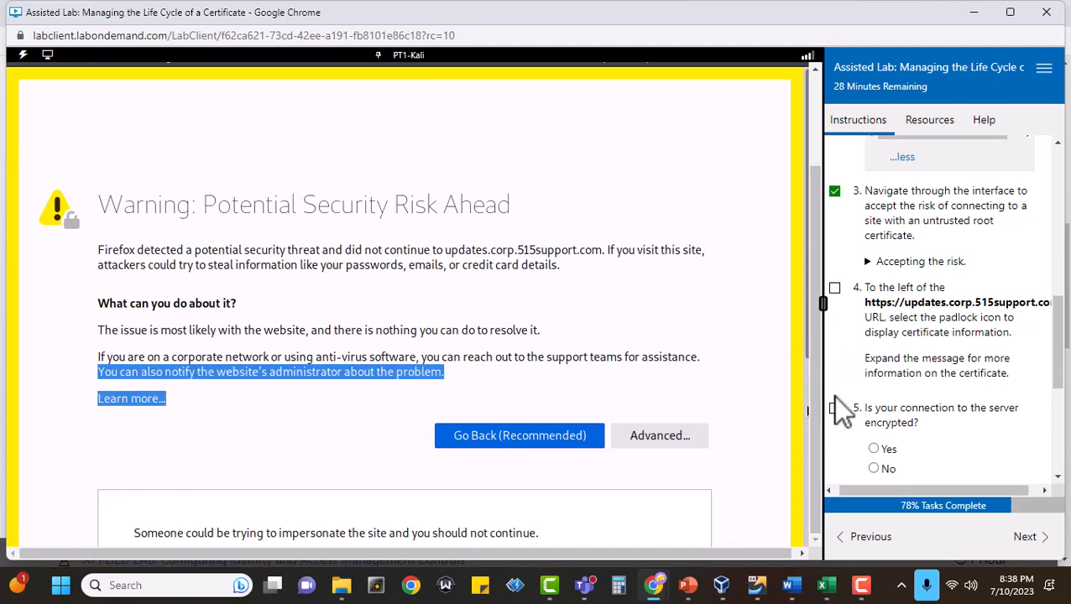
{"action": "left_click", "coordinate": [671, 435]}
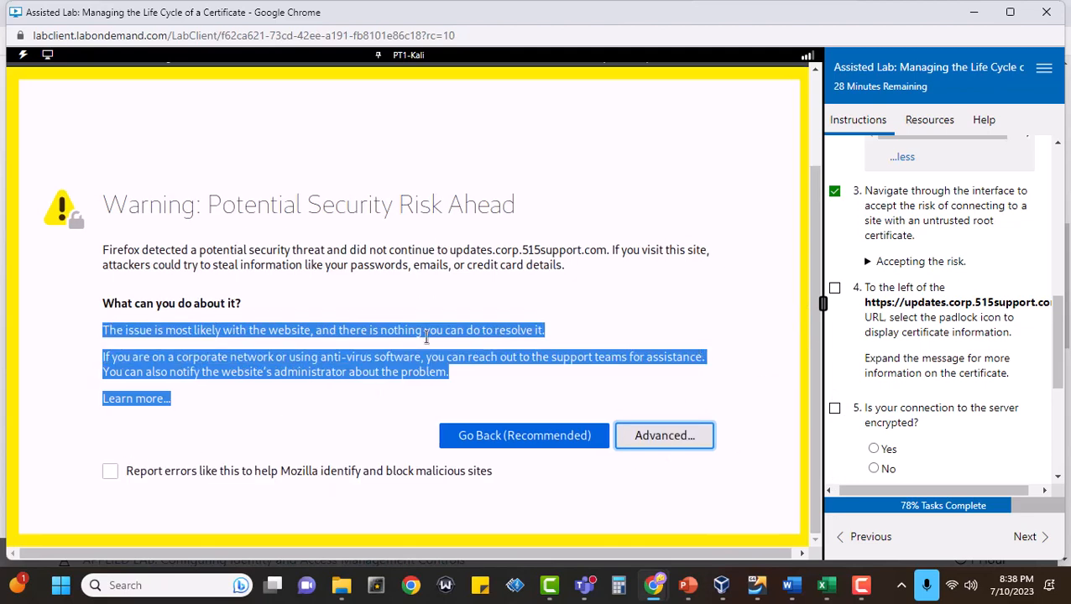
{"action": "left_click", "coordinate": [344, 306]}
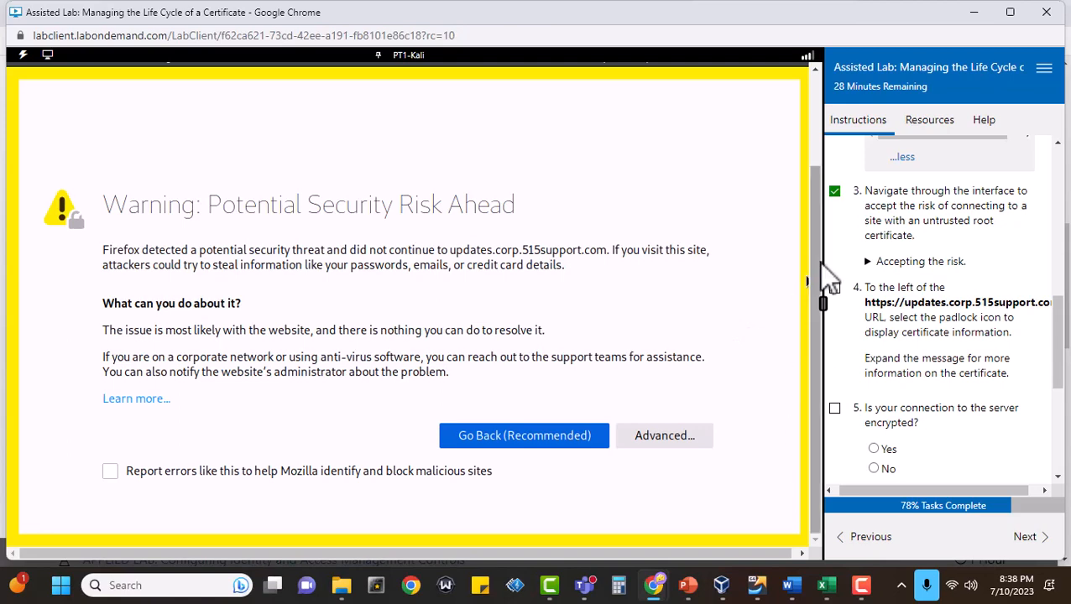
{"action": "left_click_drag", "start_coordinate": [813, 263], "coordinate": [821, 507]}
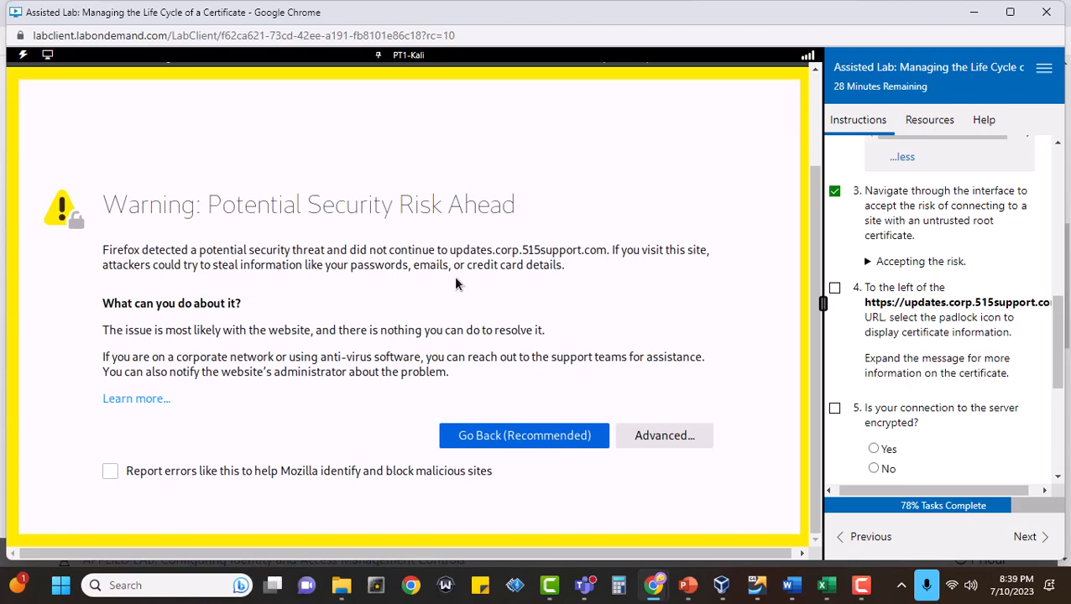
Show the advanced details of the security risk warning and accept the risk to continue to the site.
{"action": "left_click", "coordinate": [655, 442]}
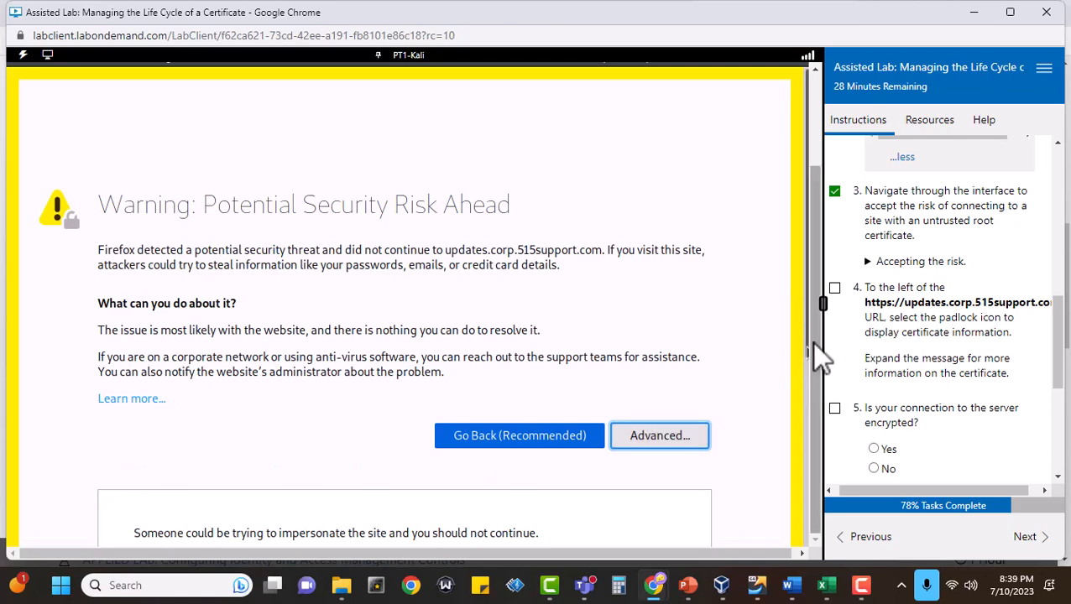
{"action": "scroll", "coordinate": [757, 373], "scroll_direction": "down", "scroll_amount": 3}
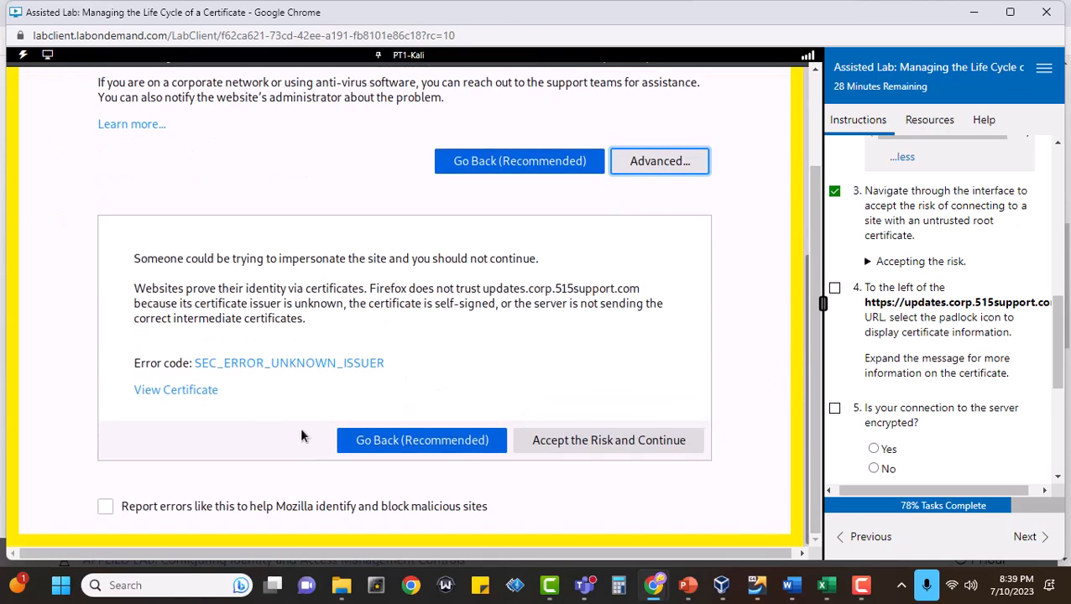
{"action": "left_click", "coordinate": [585, 445]}
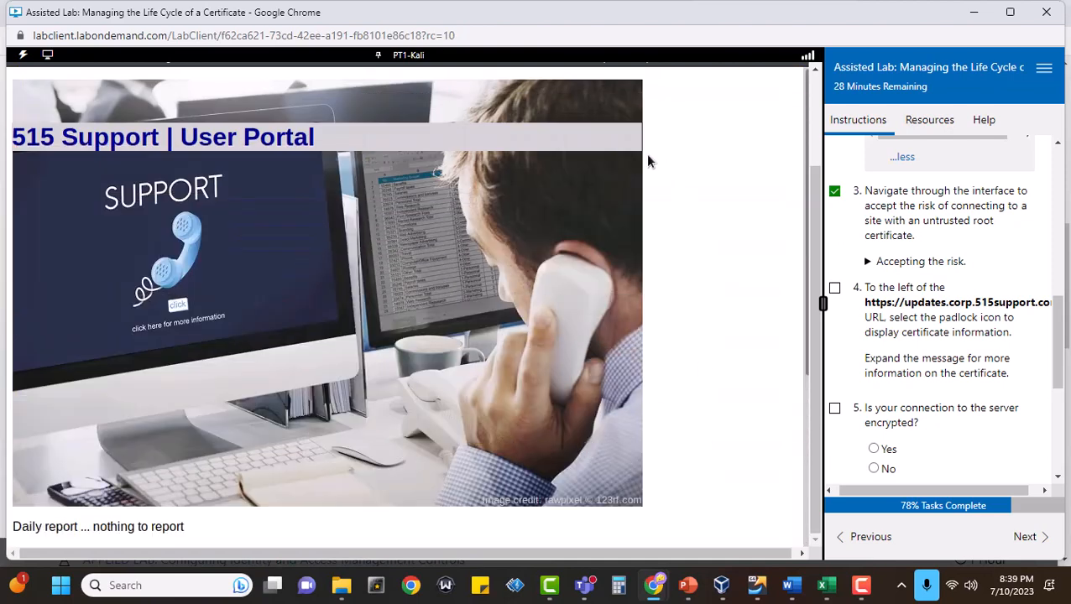
Mark task 4 complete and open the detailed security information for the site's connection.
{"action": "left_click_drag", "start_coordinate": [813, 215], "coordinate": [829, 87]}
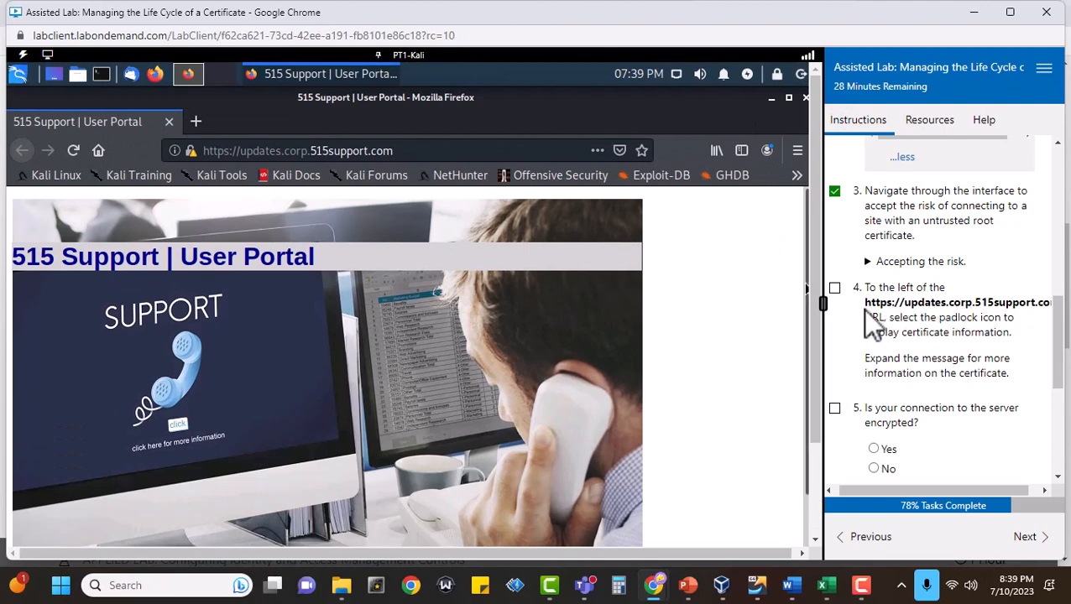
{"action": "left_click", "coordinate": [835, 289]}
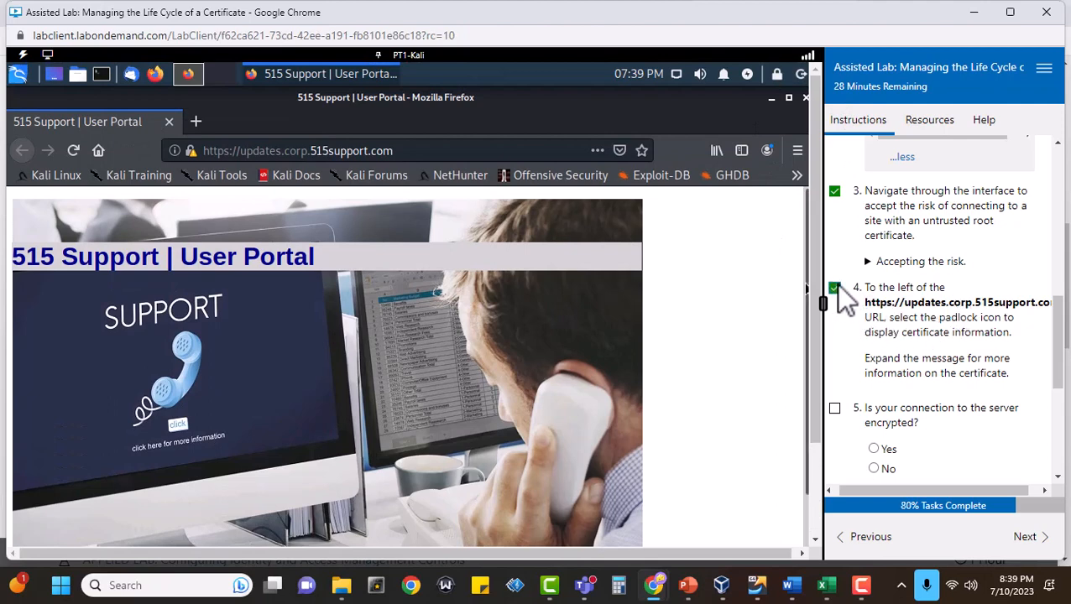
{"action": "left_click", "coordinate": [191, 152]}
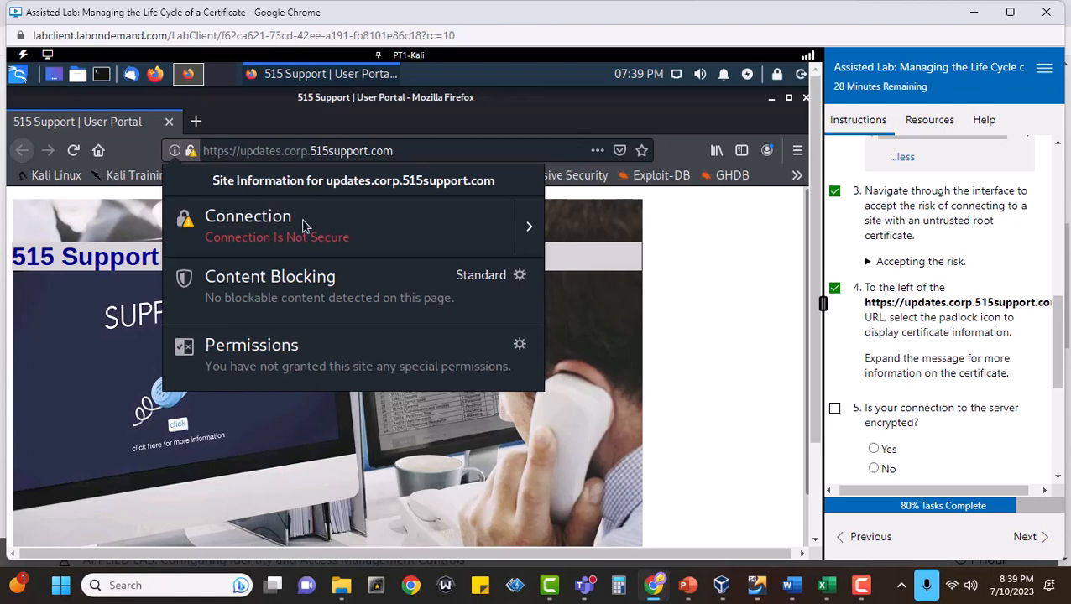
{"action": "left_click", "coordinate": [529, 230]}
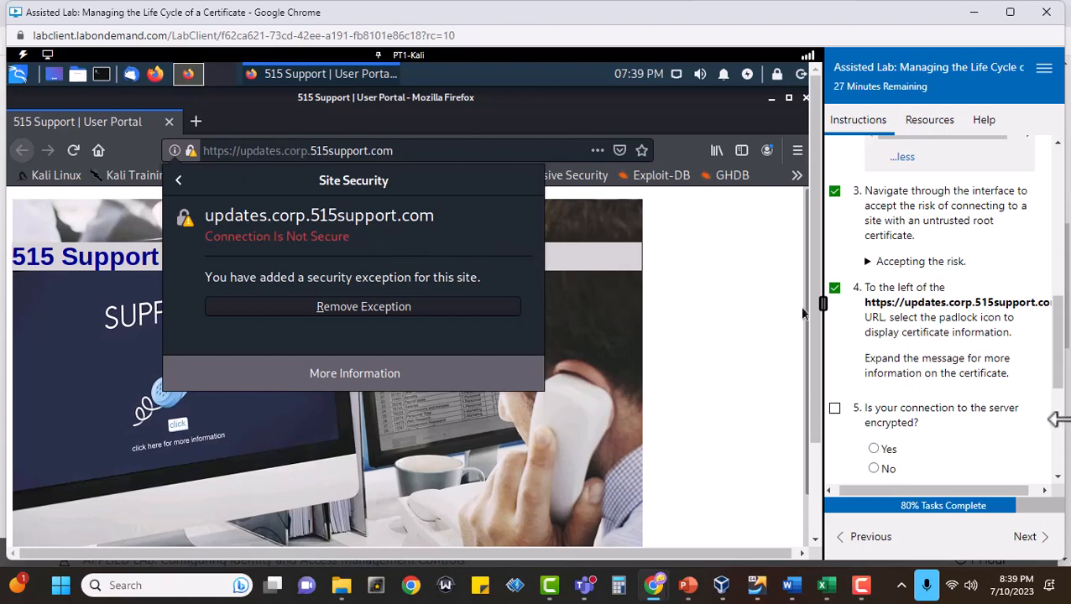
{"action": "scroll", "coordinate": [1037, 430], "scroll_direction": "down", "scroll_amount": 1}
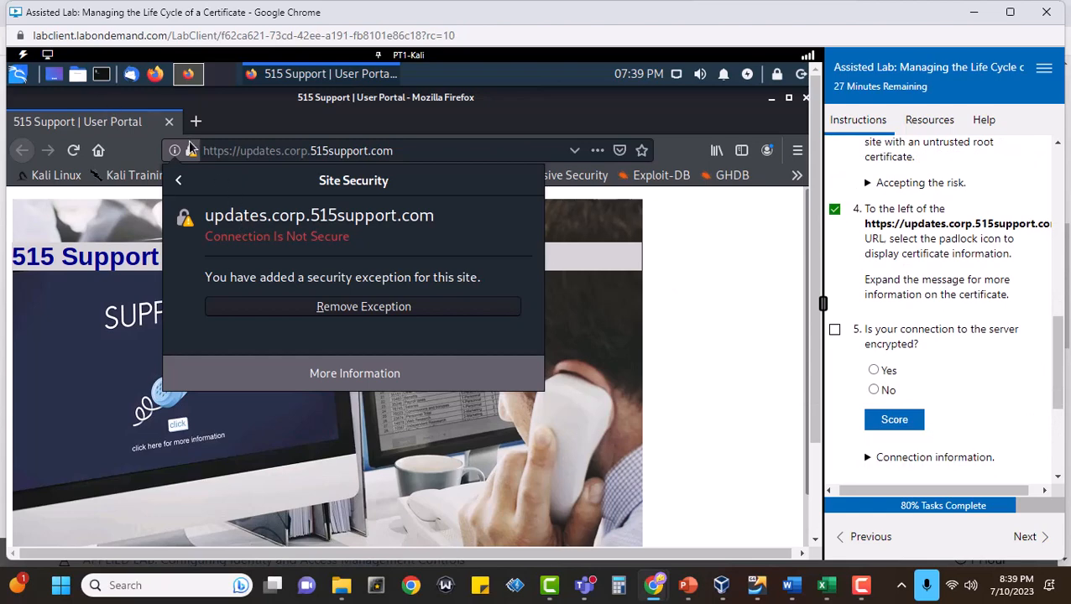
{"action": "left_click", "coordinate": [349, 376]}
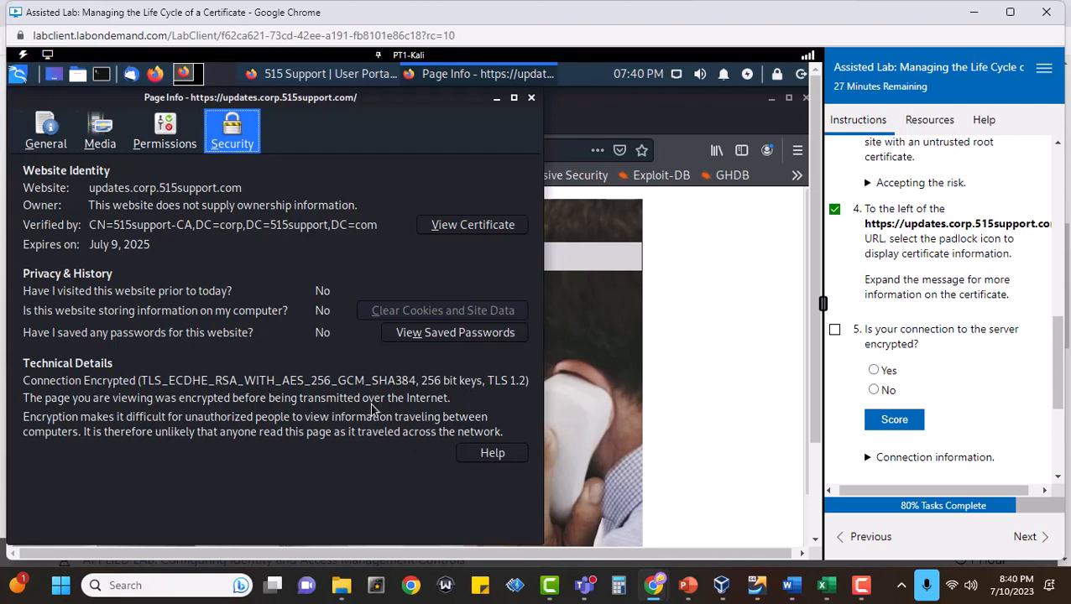
Mark task 5 complete, answer Yes to whether the server connection is encrypted, and score the answer.
{"action": "left_click", "coordinate": [836, 329]}
{"action": "left_click", "coordinate": [873, 370]}
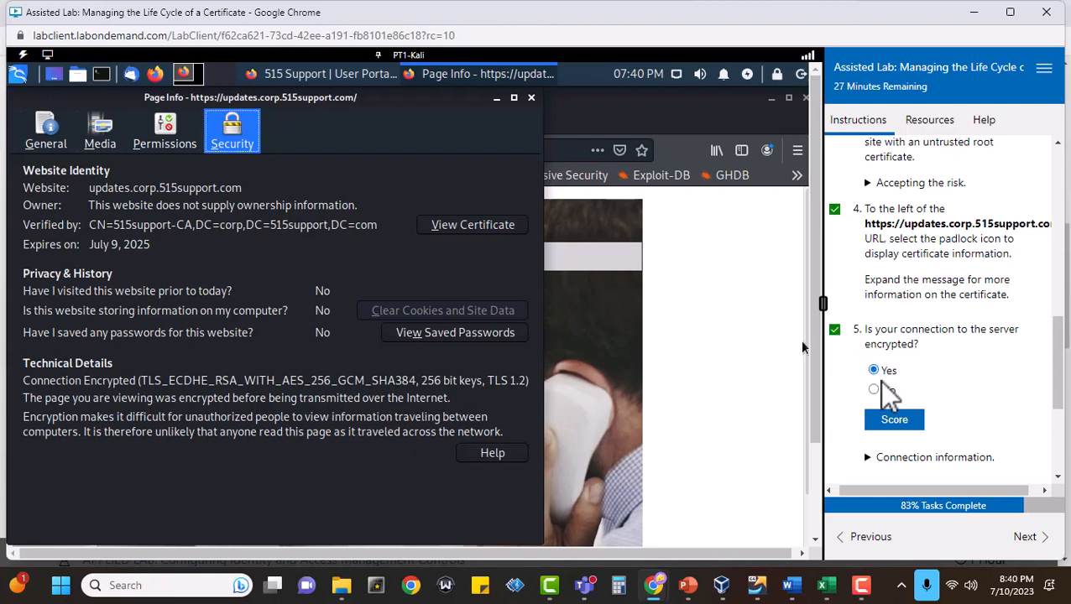
{"action": "left_click", "coordinate": [902, 422]}
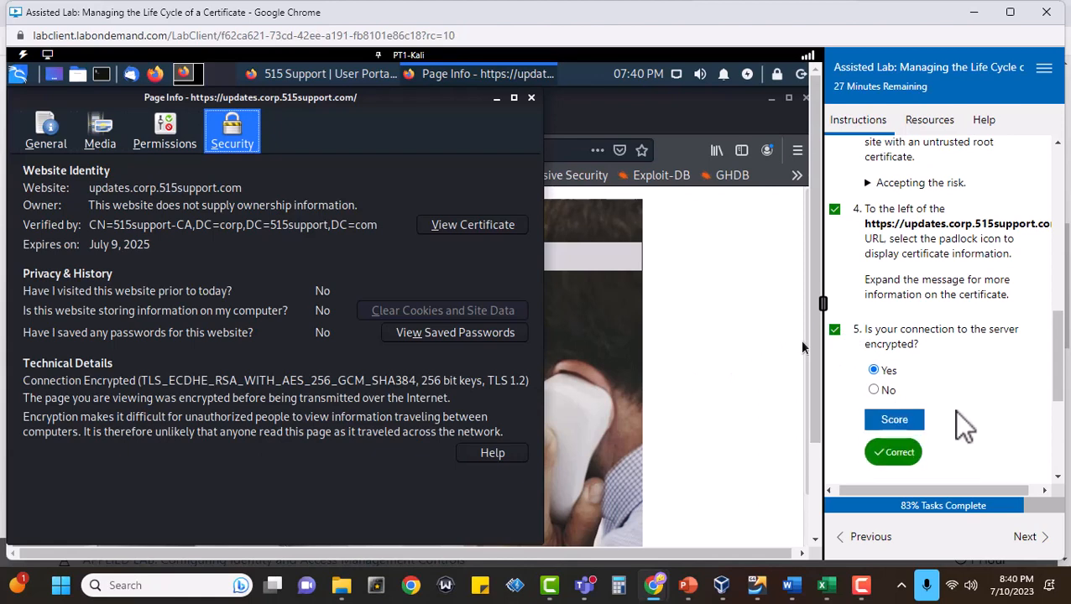
Expand the connection information hint under task 5 and view the website's certificate.
{"action": "scroll", "coordinate": [952, 411], "scroll_direction": "down", "scroll_amount": 3}
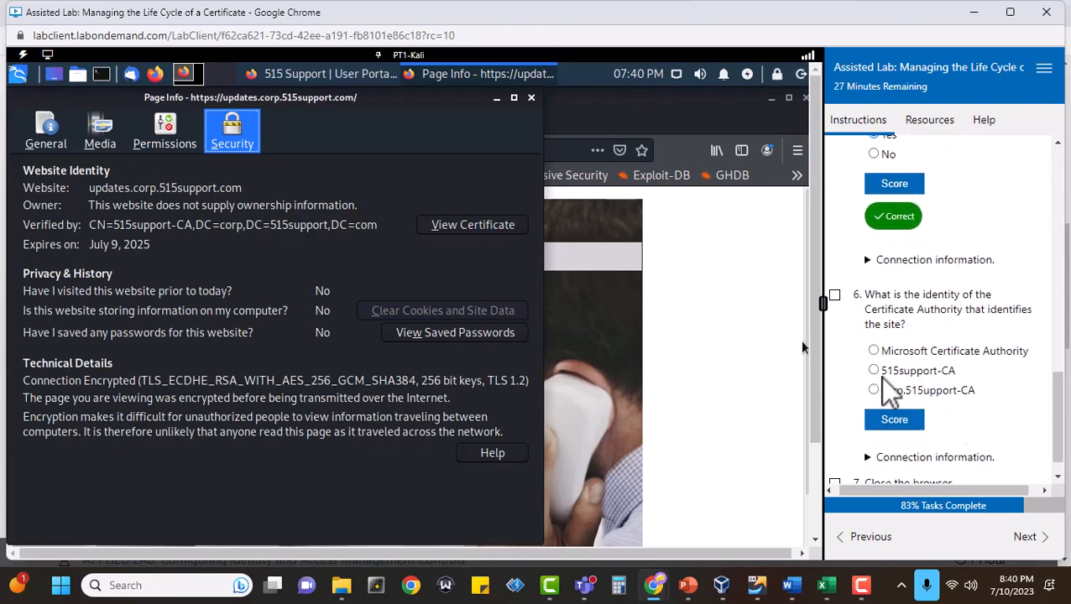
{"action": "left_click", "coordinate": [867, 260]}
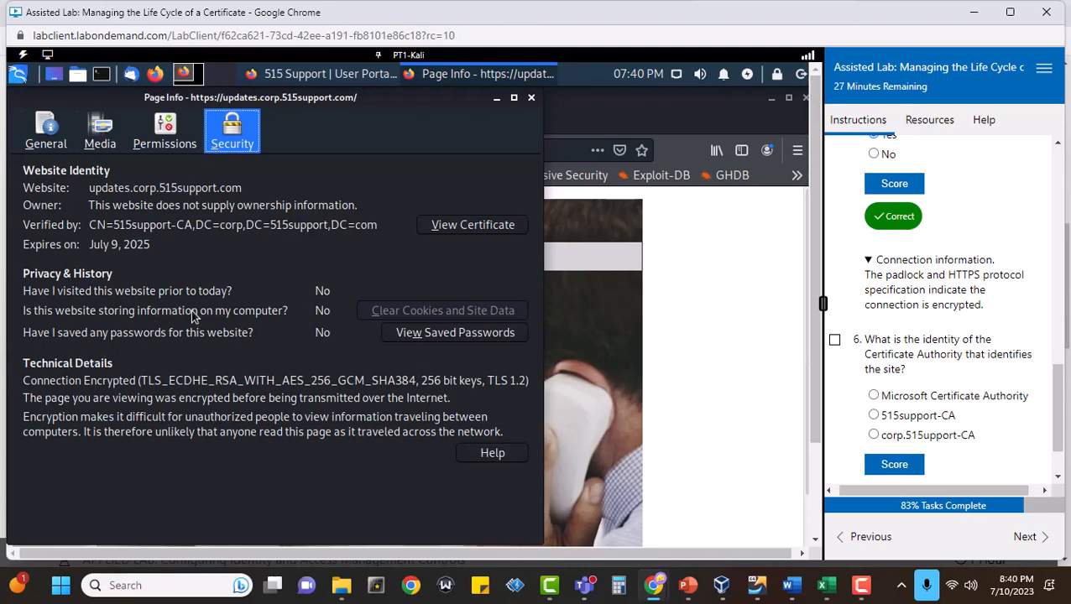
{"action": "left_click", "coordinate": [476, 227]}
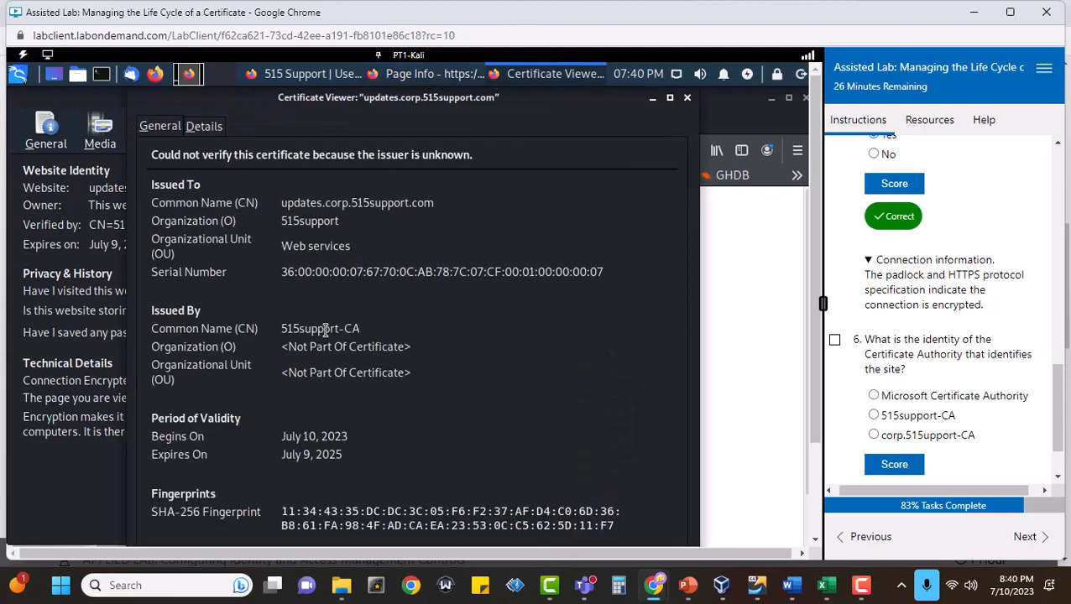
Answer question 6 with 515support-CA as the site's Certificate Authority and score the answer.
{"action": "left_click", "coordinate": [874, 415]}
{"action": "left_click", "coordinate": [900, 466]}
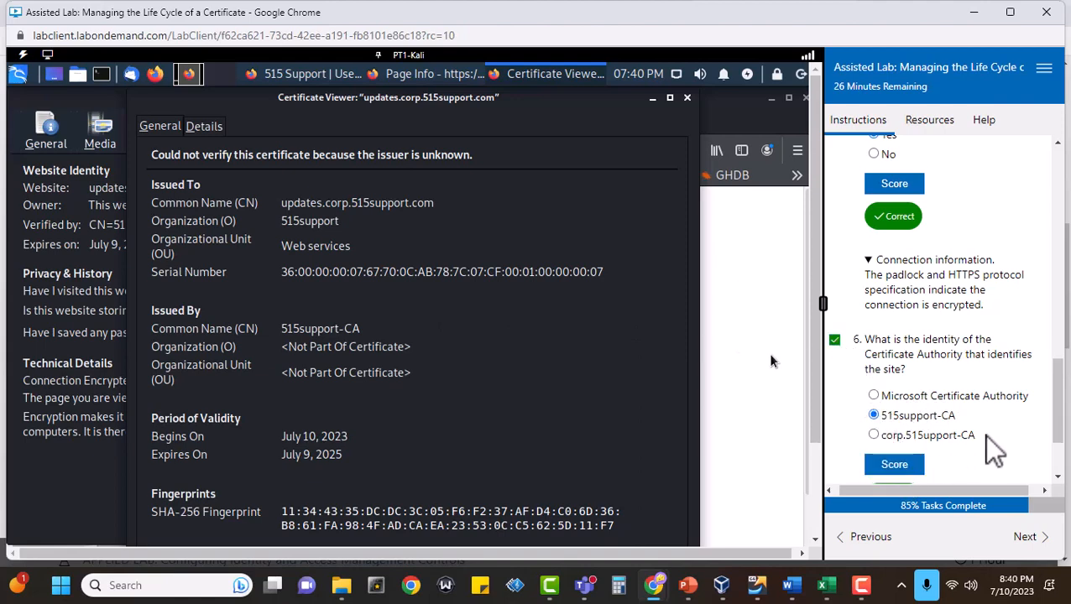
Mark task 7 complete and close the certificate viewer, the page information window and the browser on PT1-Kali.
{"action": "scroll", "coordinate": [983, 434], "scroll_direction": "down", "scroll_amount": 2}
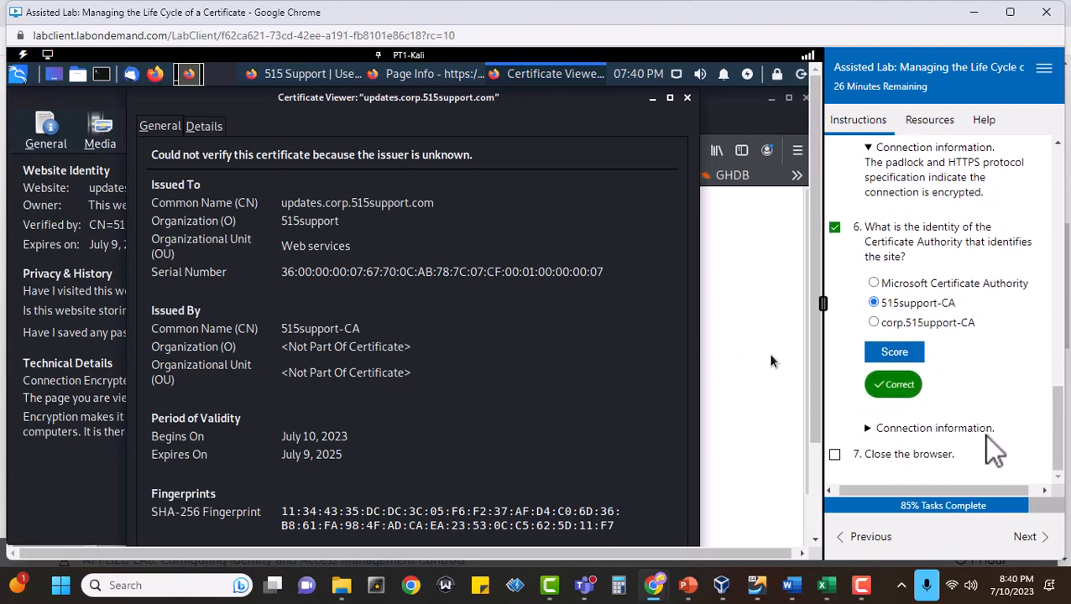
{"action": "left_click", "coordinate": [834, 454]}
{"action": "left_click", "coordinate": [687, 99]}
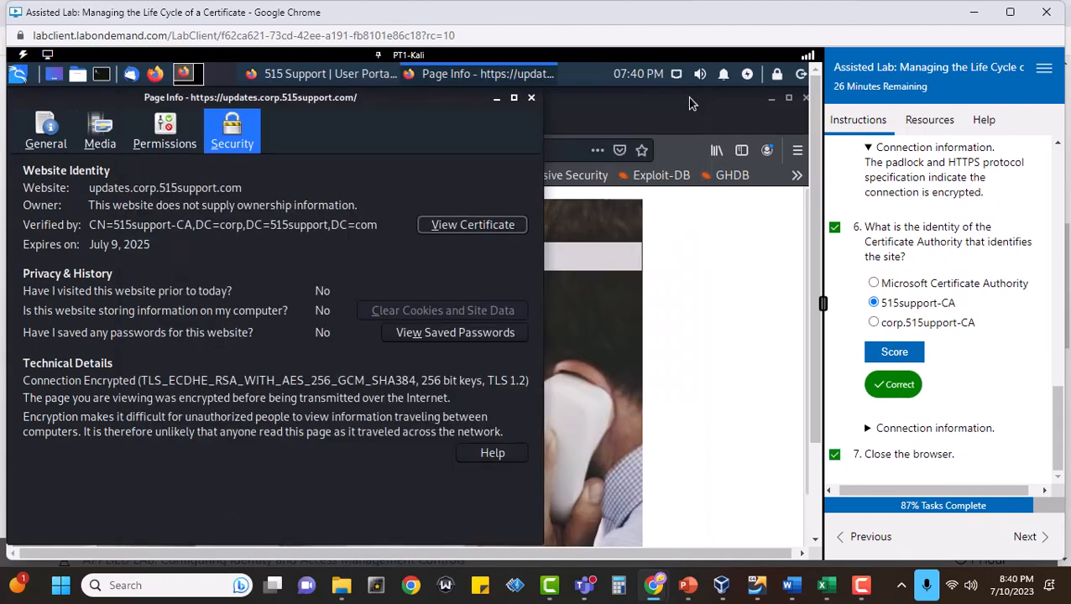
{"action": "left_click", "coordinate": [530, 98]}
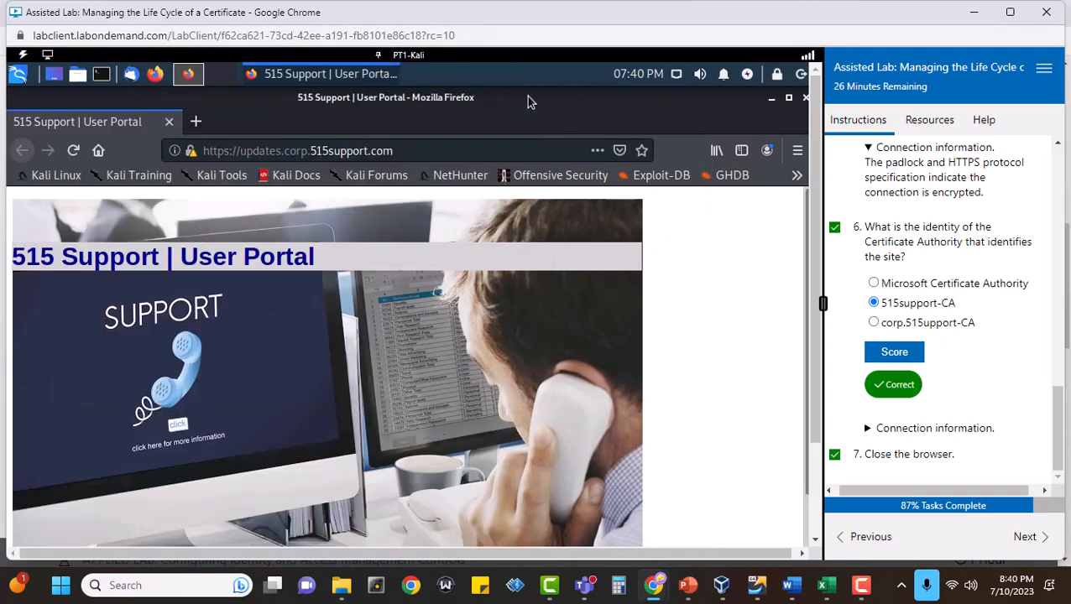
{"action": "left_click", "coordinate": [805, 99]}
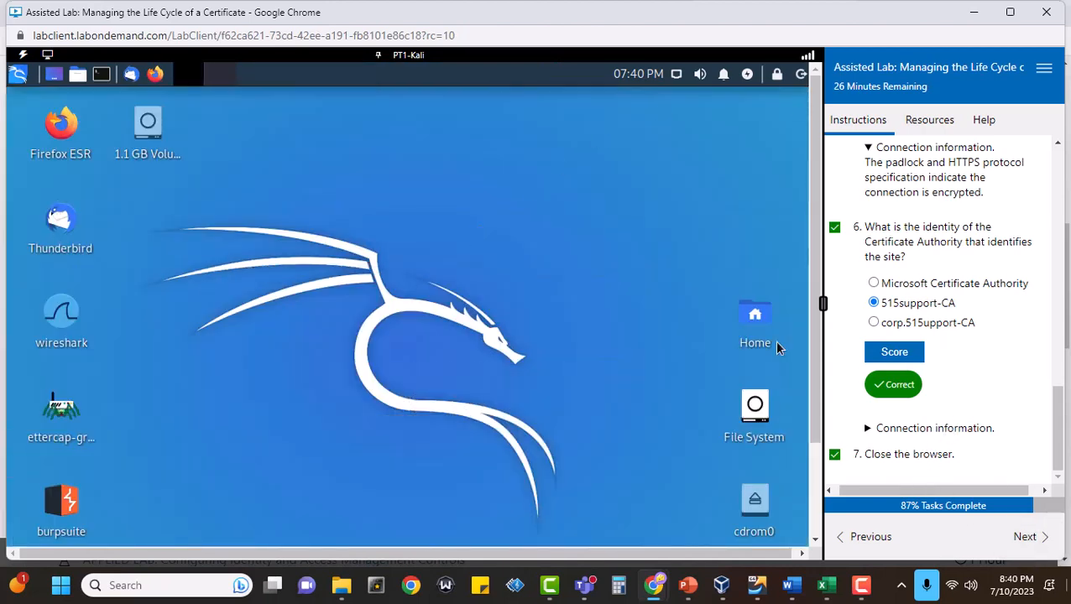
Advance to the Revoke certificate section, mark its task 1 complete and switch to the DC1 VM.
{"action": "left_click", "coordinate": [1025, 538]}
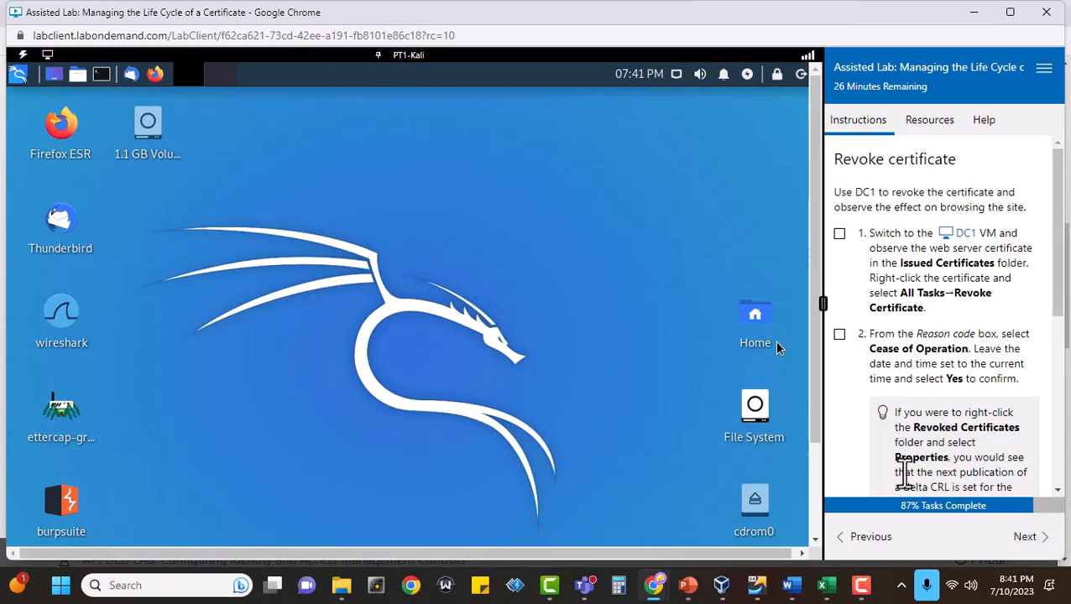
{"action": "left_click", "coordinate": [839, 234]}
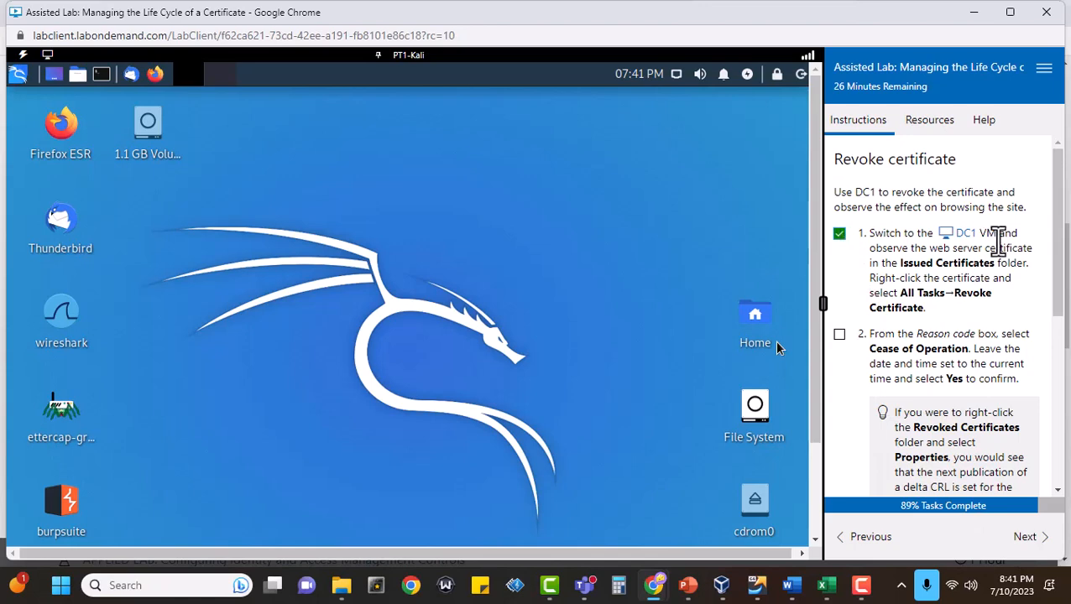
{"action": "left_click", "coordinate": [965, 234]}
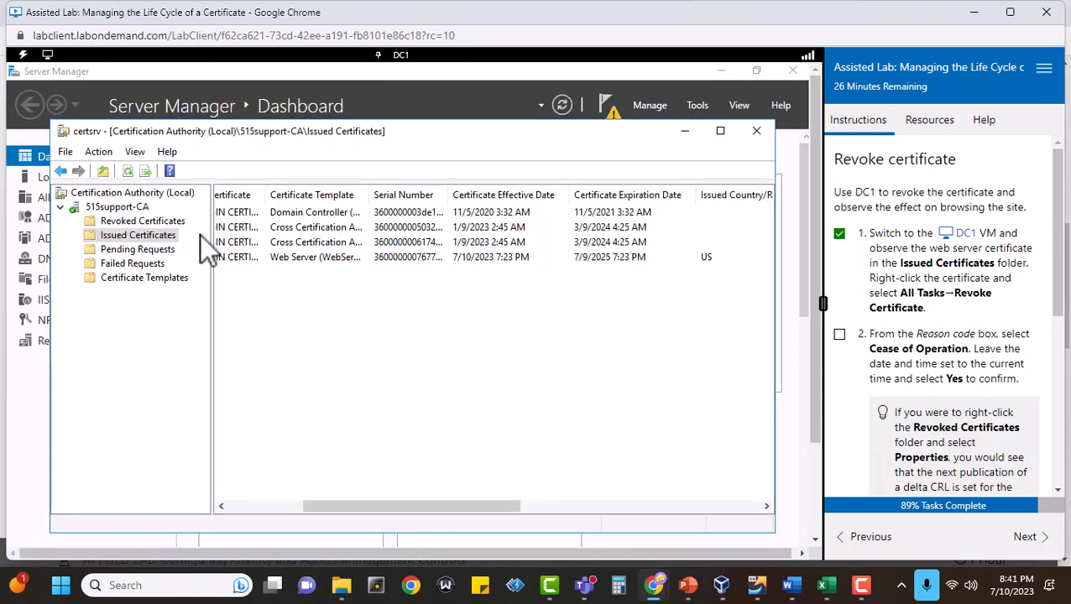
Revoke the issued Web Server certificate with request ID 7 using the reason code Cease of Operation, and mark task 2 complete.
{"action": "left_click", "coordinate": [123, 275]}
{"action": "left_click", "coordinate": [127, 234]}
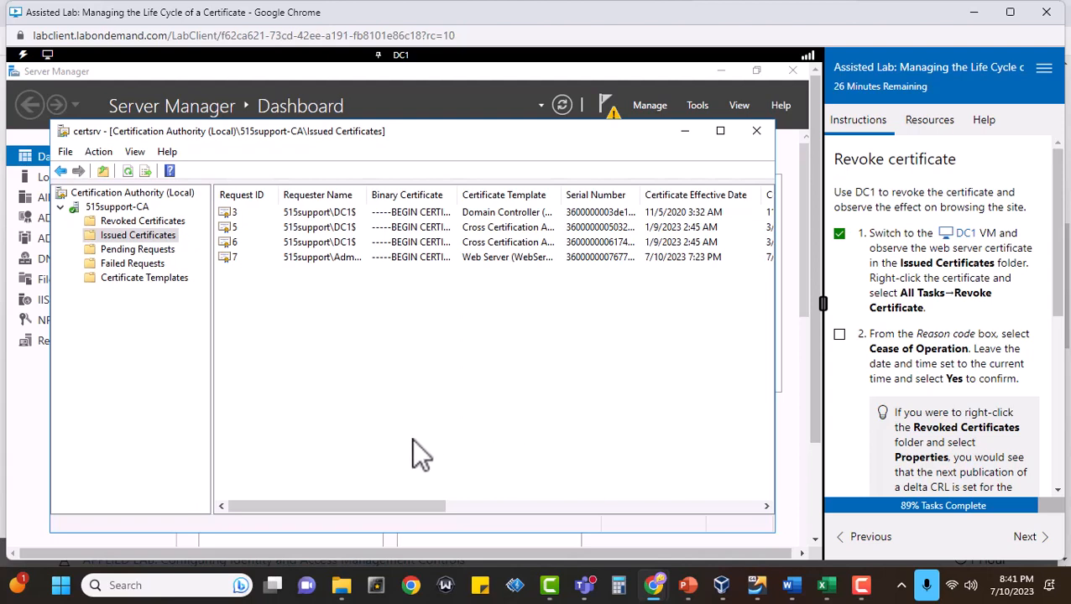
{"action": "right_click", "coordinate": [474, 259]}
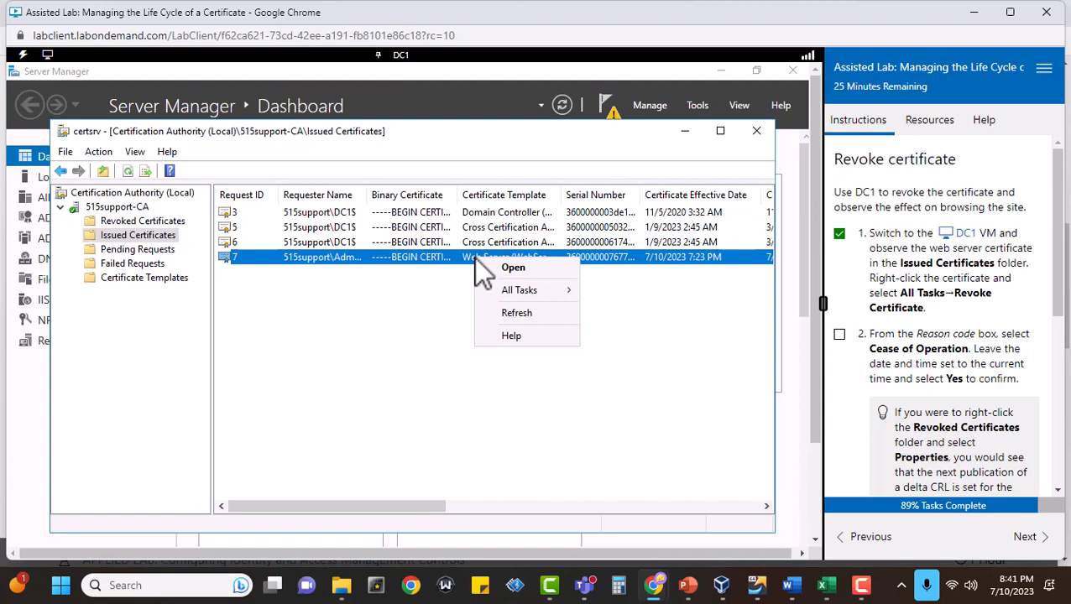
{"action": "mouse_move", "coordinate": [522, 294]}
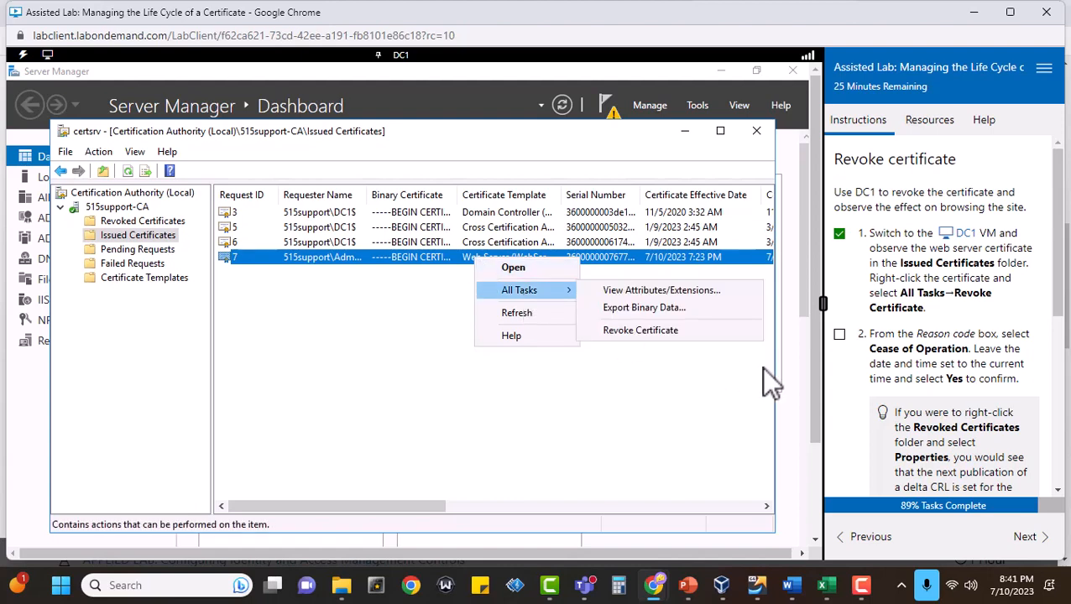
{"action": "left_click", "coordinate": [700, 329]}
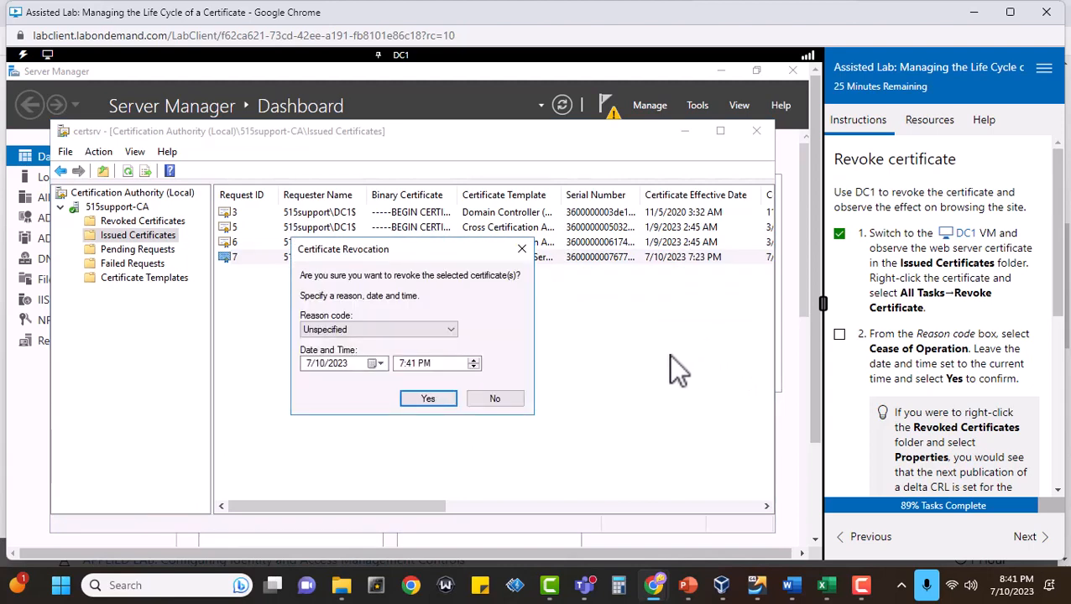
{"action": "left_click", "coordinate": [450, 330]}
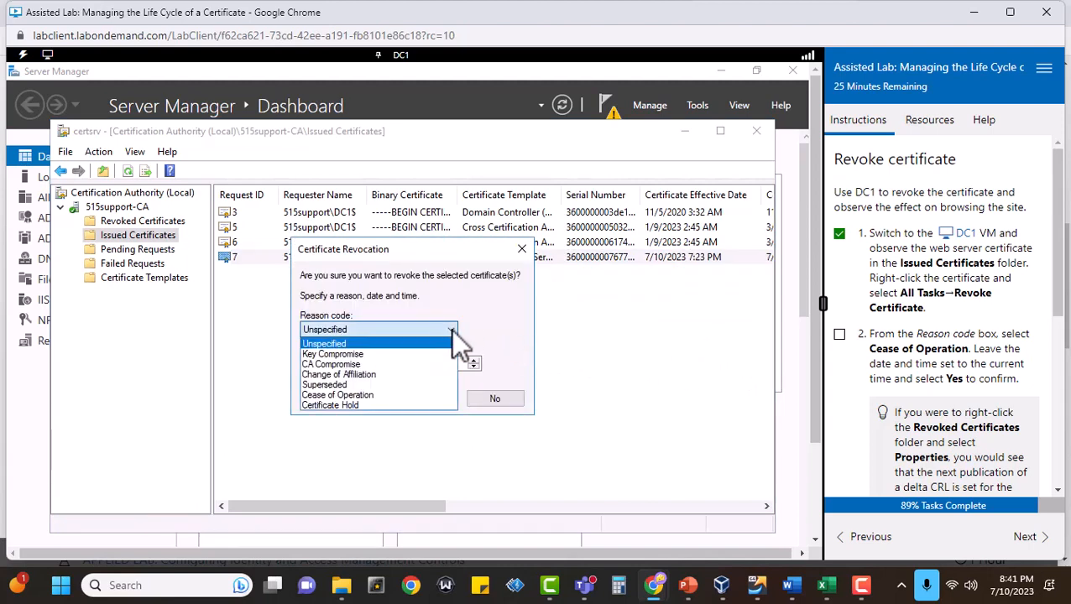
{"action": "left_click", "coordinate": [386, 395]}
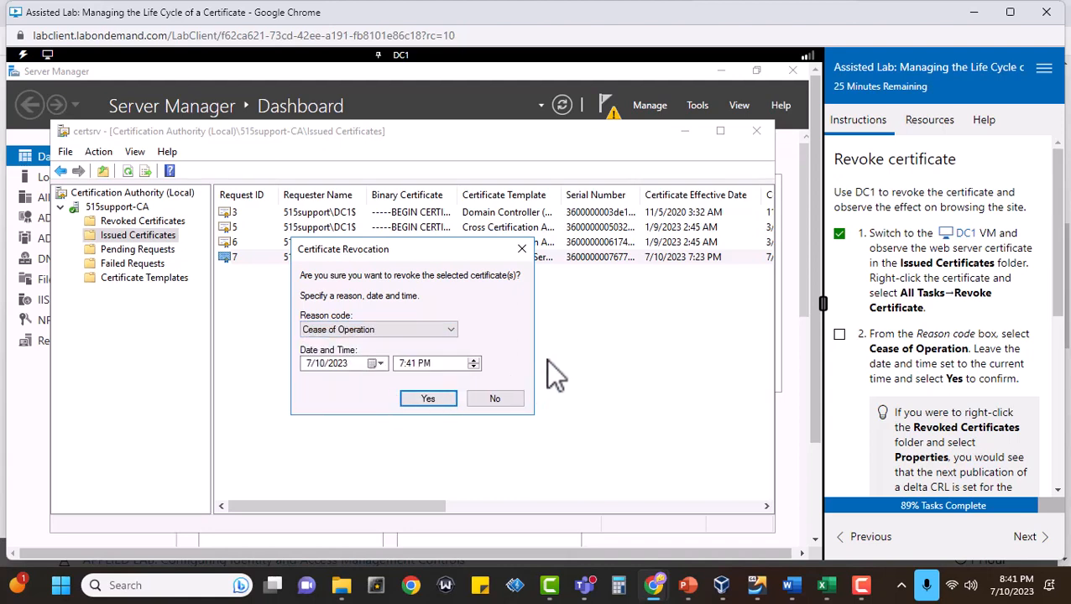
{"action": "left_click", "coordinate": [840, 335]}
{"action": "left_click", "coordinate": [428, 400]}
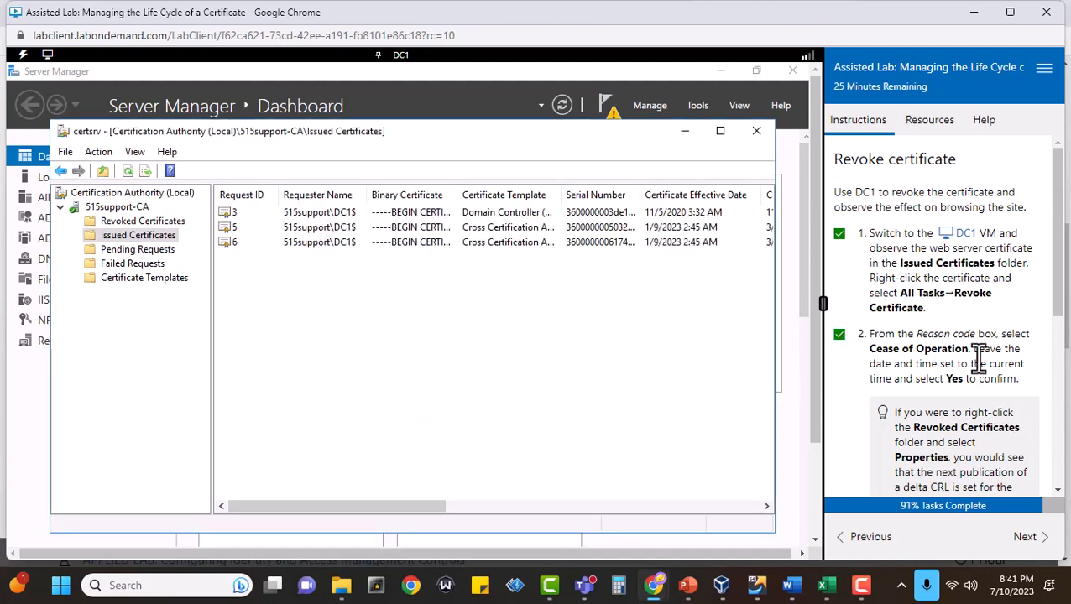
Examine the newly revoked web server certificate's details across the columns of the Revoked Certificates folder.
{"action": "scroll", "coordinate": [981, 361], "scroll_direction": "down", "scroll_amount": 1}
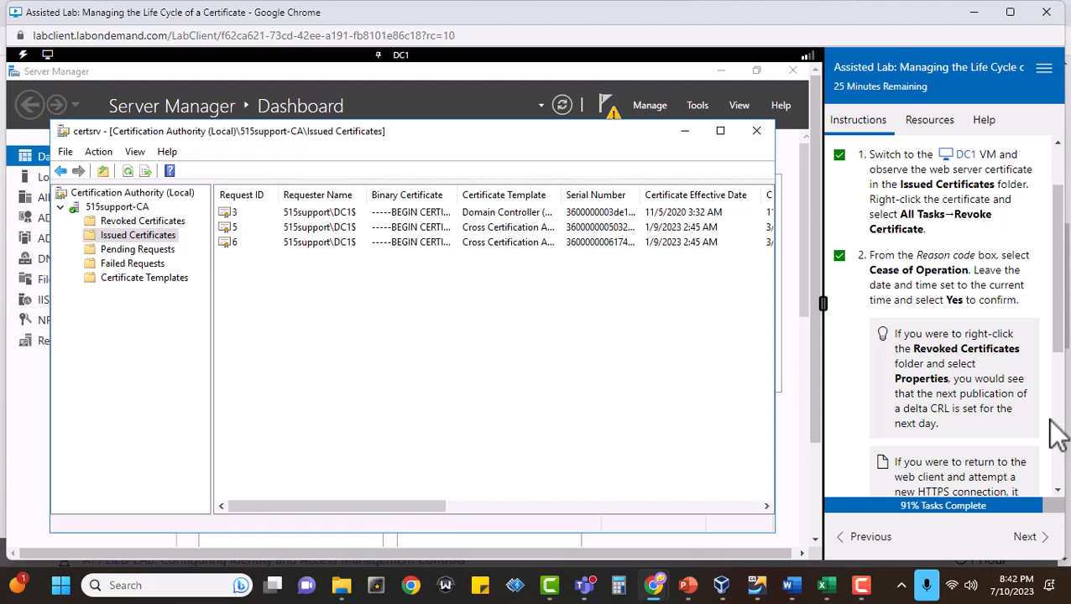
{"action": "left_click", "coordinate": [130, 221]}
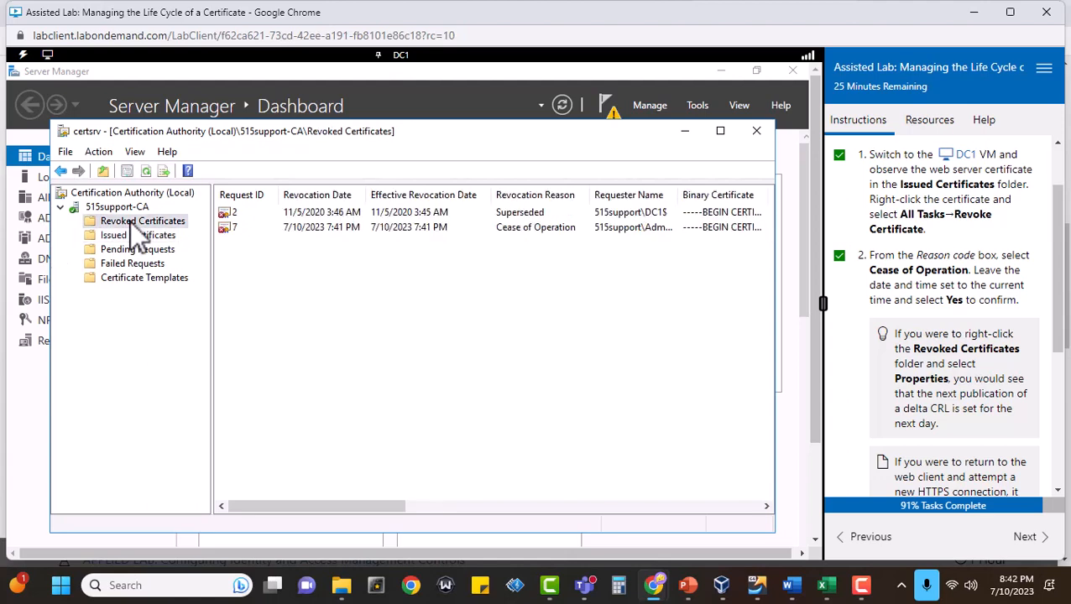
{"action": "right_click", "coordinate": [395, 228]}
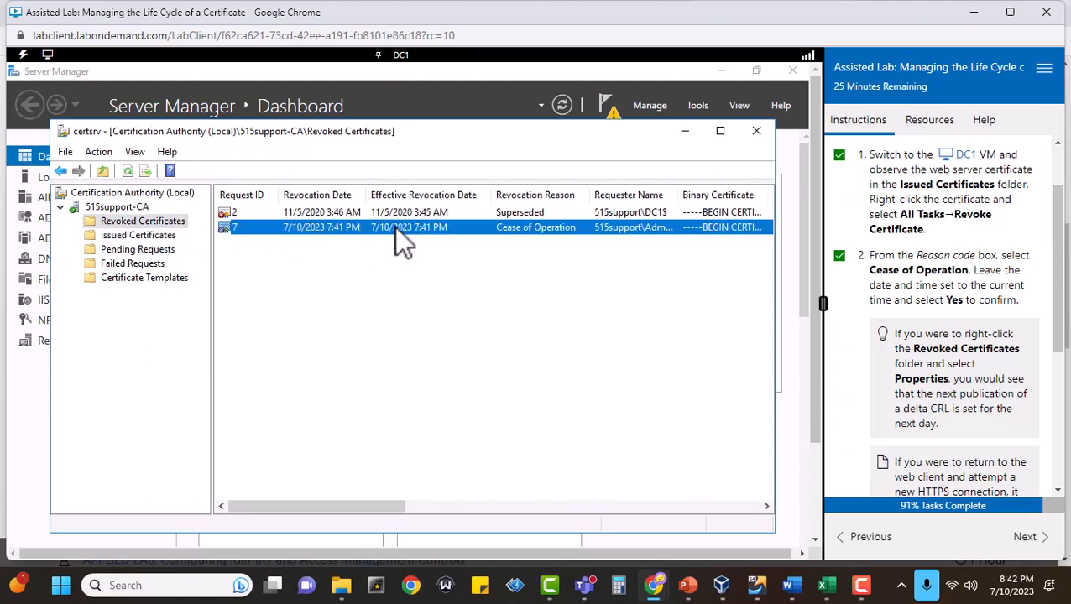
{"action": "left_click", "coordinate": [265, 267]}
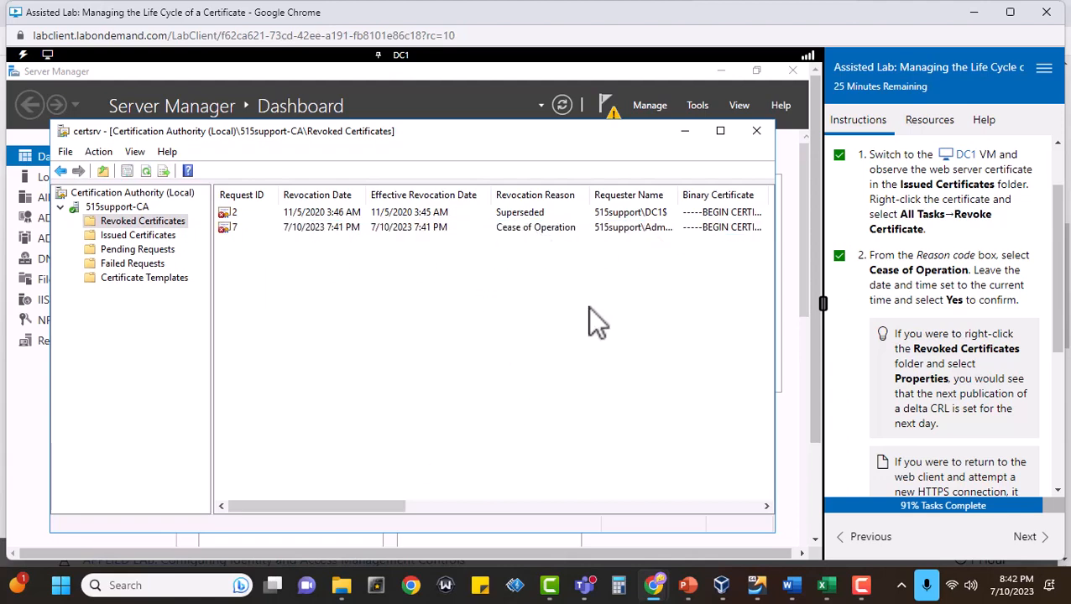
{"action": "left_click_drag", "start_coordinate": [363, 509], "coordinate": [738, 518]}
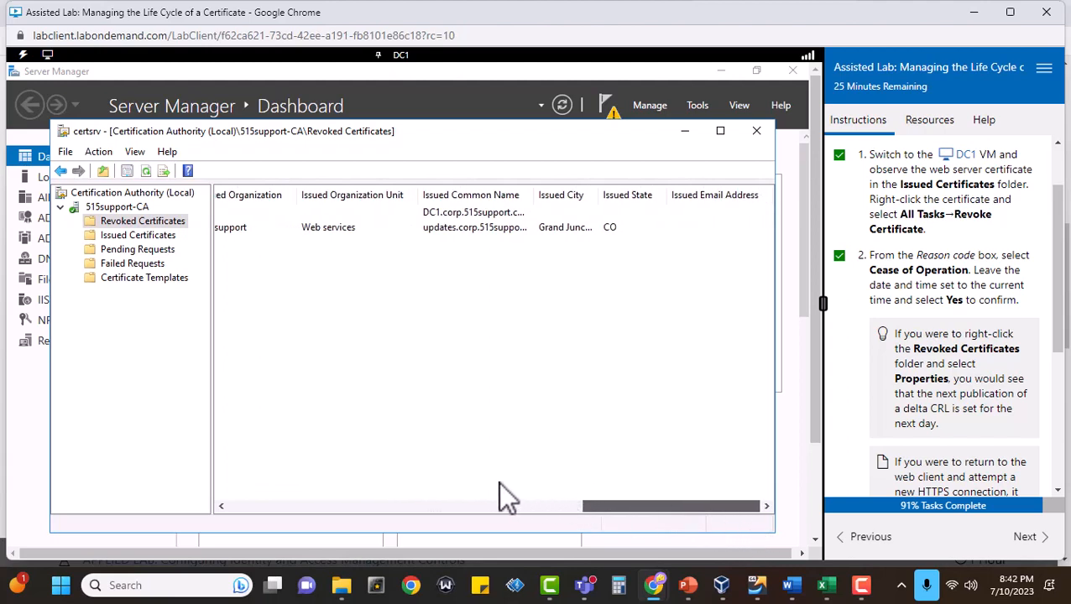
{"action": "left_click_drag", "start_coordinate": [498, 481], "coordinate": [300, 473]}
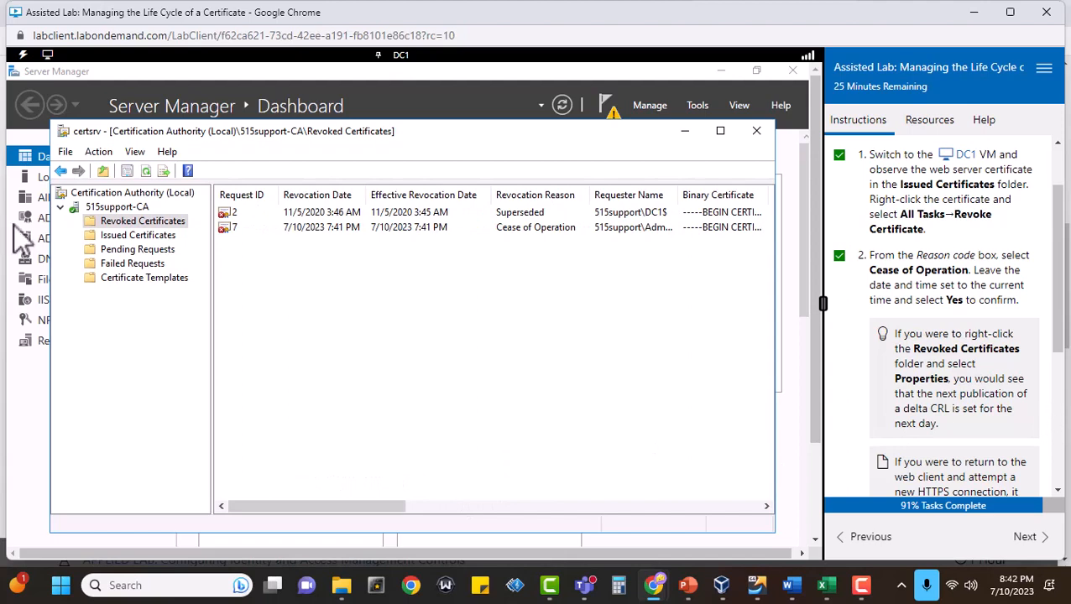
Check the CRL publishing parameters in the Revoked Certificates folder's properties and close them without changes.
{"action": "right_click", "coordinate": [135, 220]}
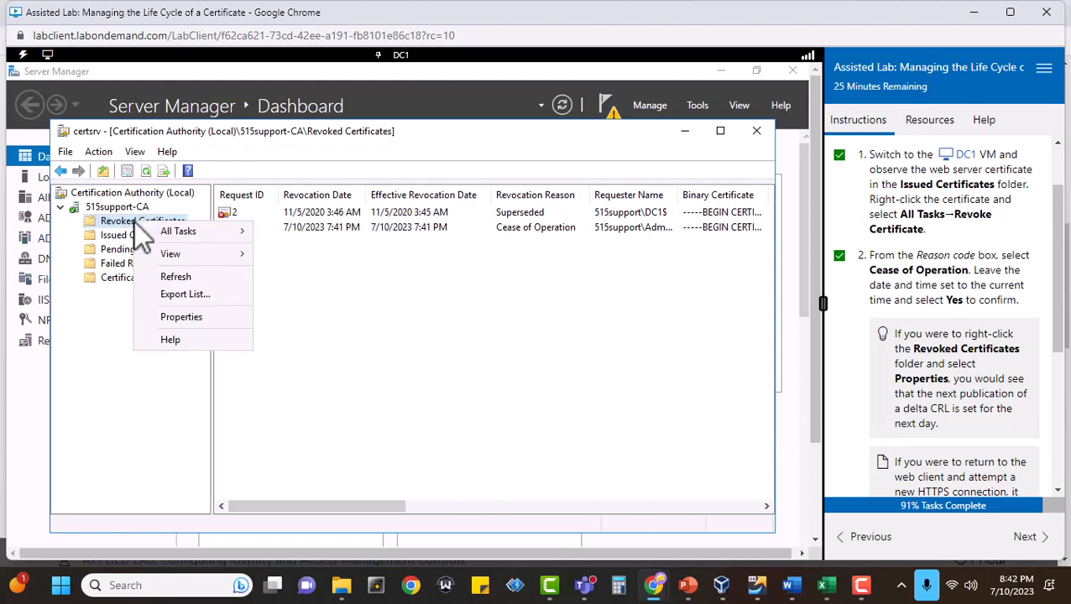
{"action": "left_click", "coordinate": [173, 317]}
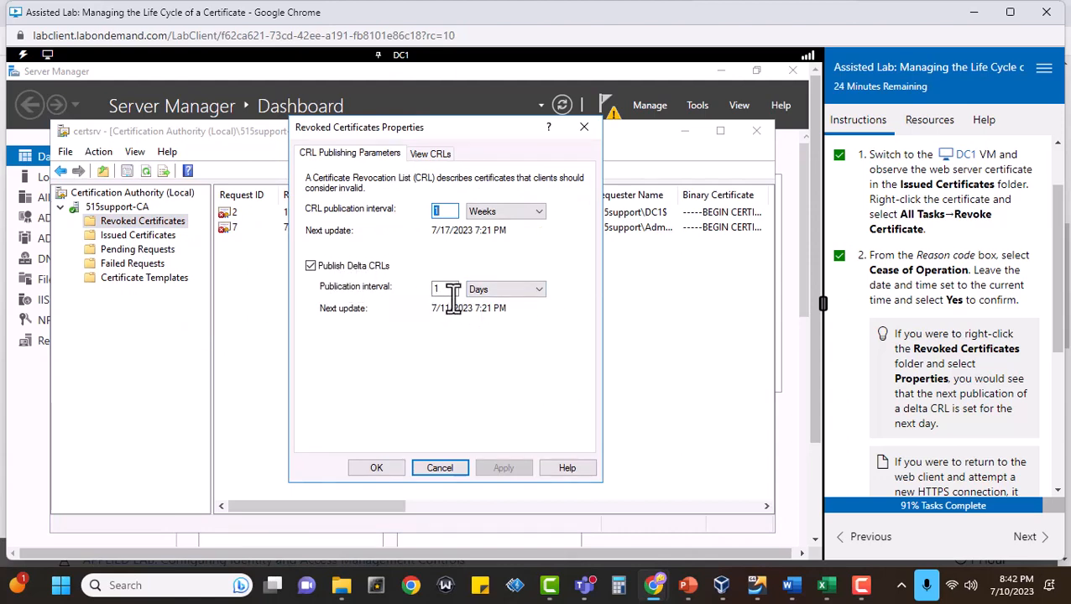
{"action": "left_click", "coordinate": [431, 466]}
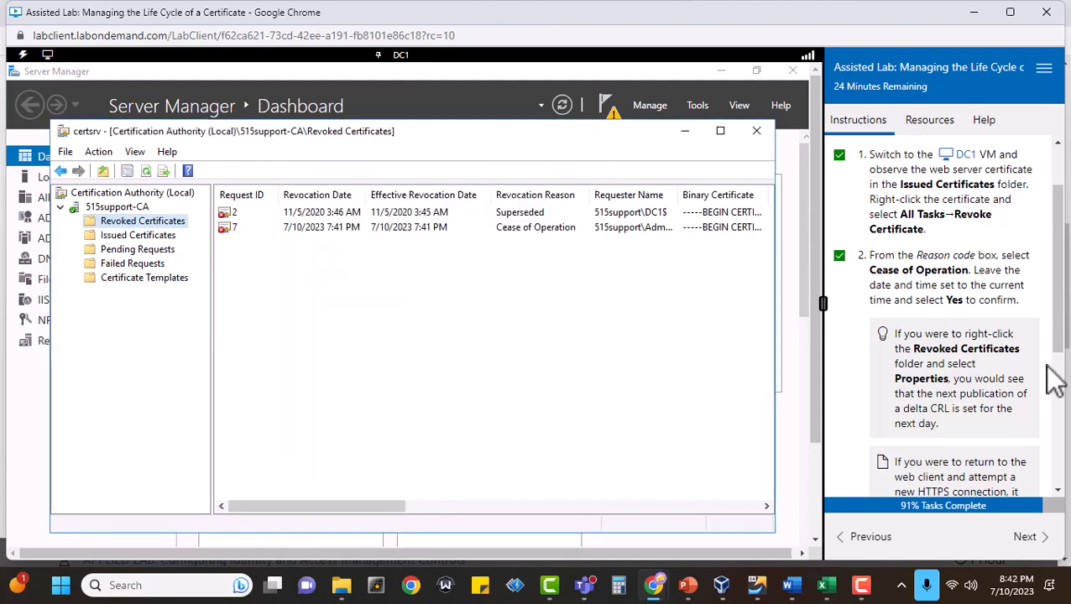
Close the certsrv console, mark task 3 complete and continue to the Comprehensive questions.
{"action": "scroll", "coordinate": [963, 375], "scroll_direction": "down", "scroll_amount": 5}
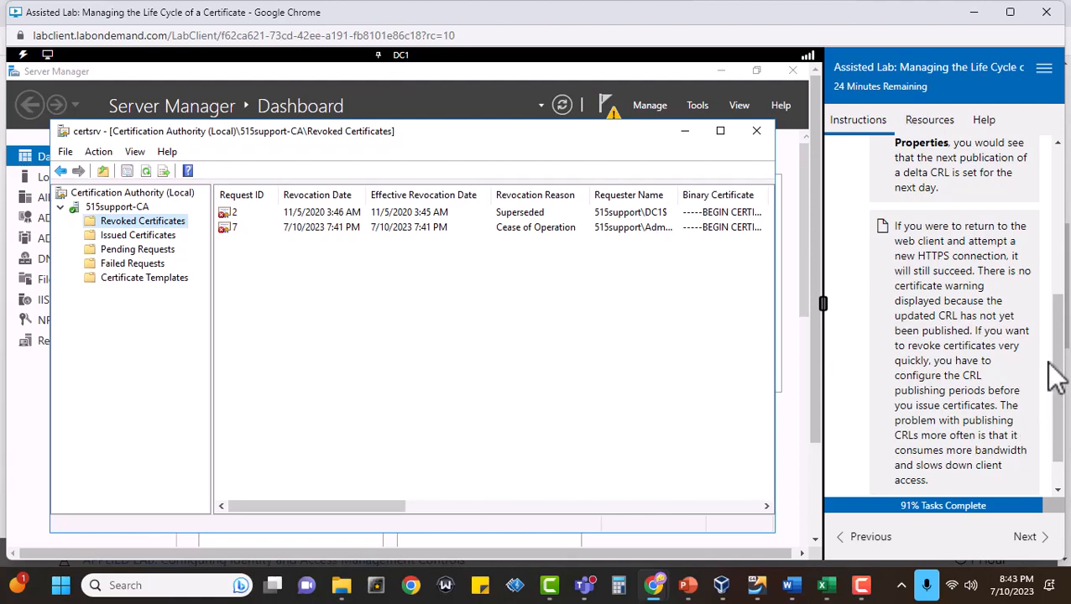
{"action": "scroll", "coordinate": [1055, 375], "scroll_direction": "down", "scroll_amount": 1}
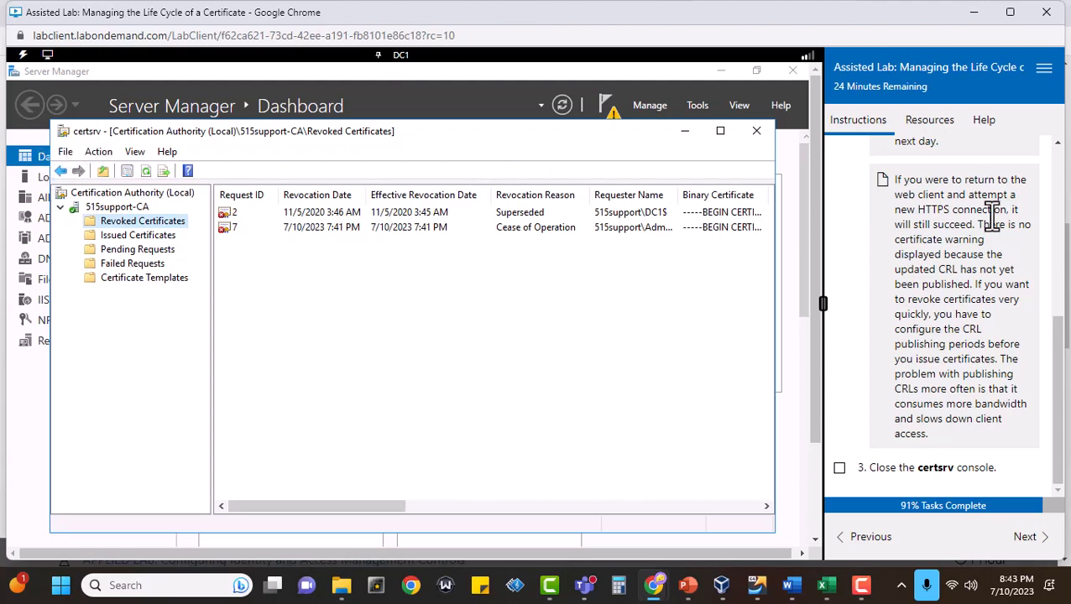
{"action": "left_click", "coordinate": [749, 134]}
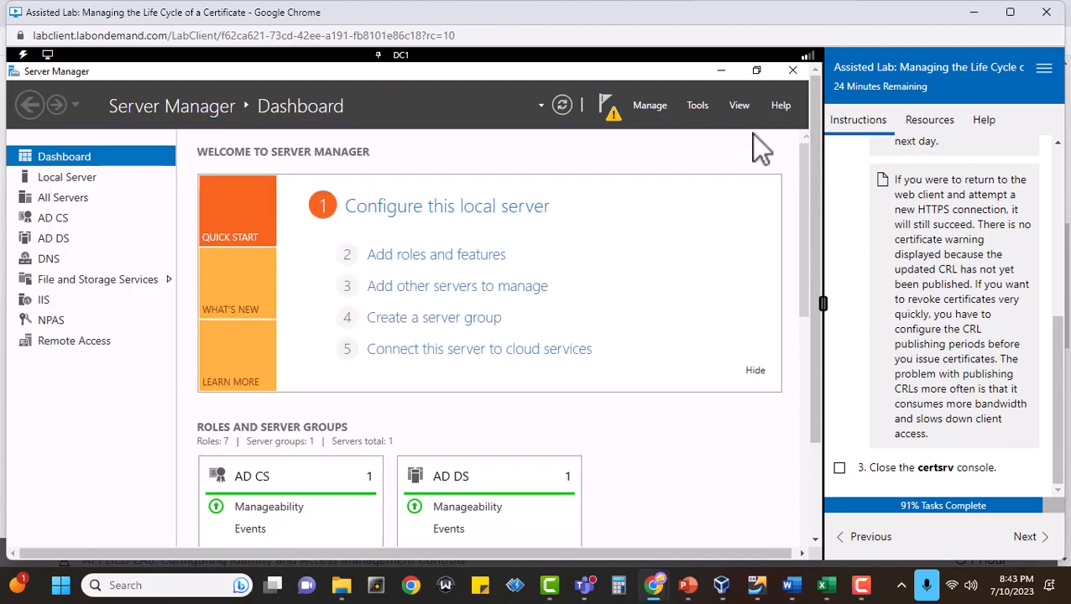
{"action": "left_click", "coordinate": [840, 469]}
{"action": "left_click", "coordinate": [1030, 539]}
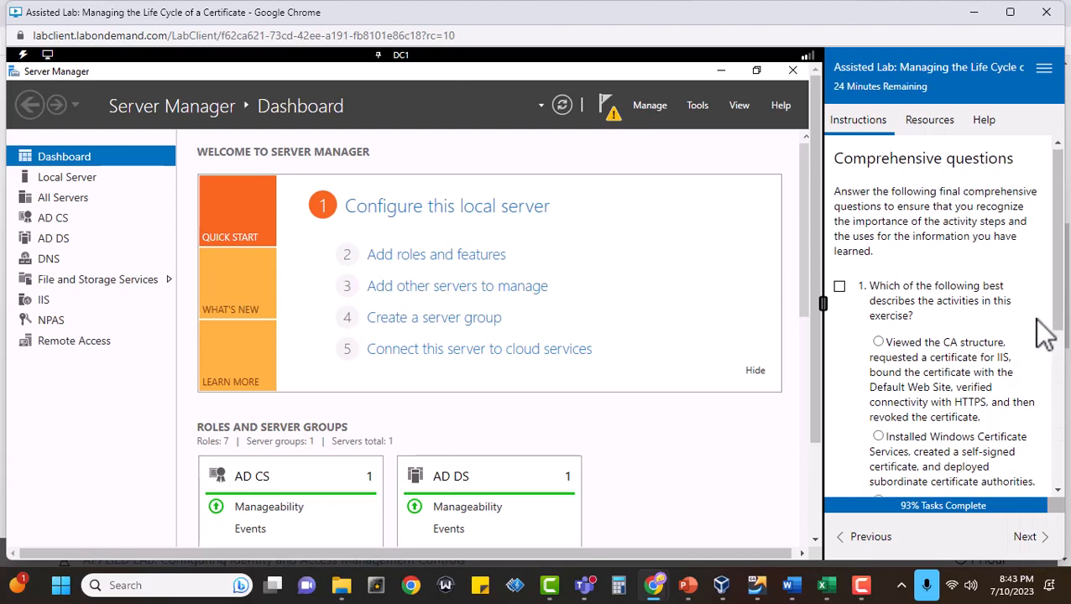
Mark question 1 complete, choose the answer beginning "Viewed the CA structure, requested a certificate for IIS", and score it.
{"action": "scroll", "coordinate": [1044, 333], "scroll_direction": "down", "scroll_amount": 3}
{"action": "scroll", "coordinate": [1044, 333], "scroll_direction": "up", "scroll_amount": 2}
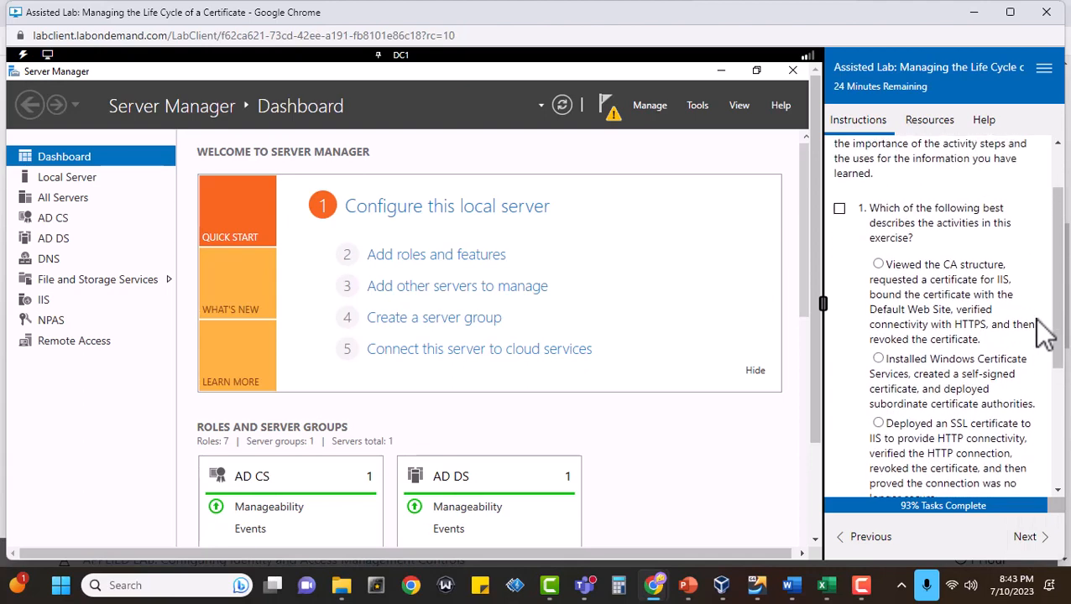
{"action": "left_click", "coordinate": [840, 209]}
{"action": "left_click", "coordinate": [879, 264]}
{"action": "scroll", "coordinate": [855, 305], "scroll_direction": "down", "scroll_amount": 3}
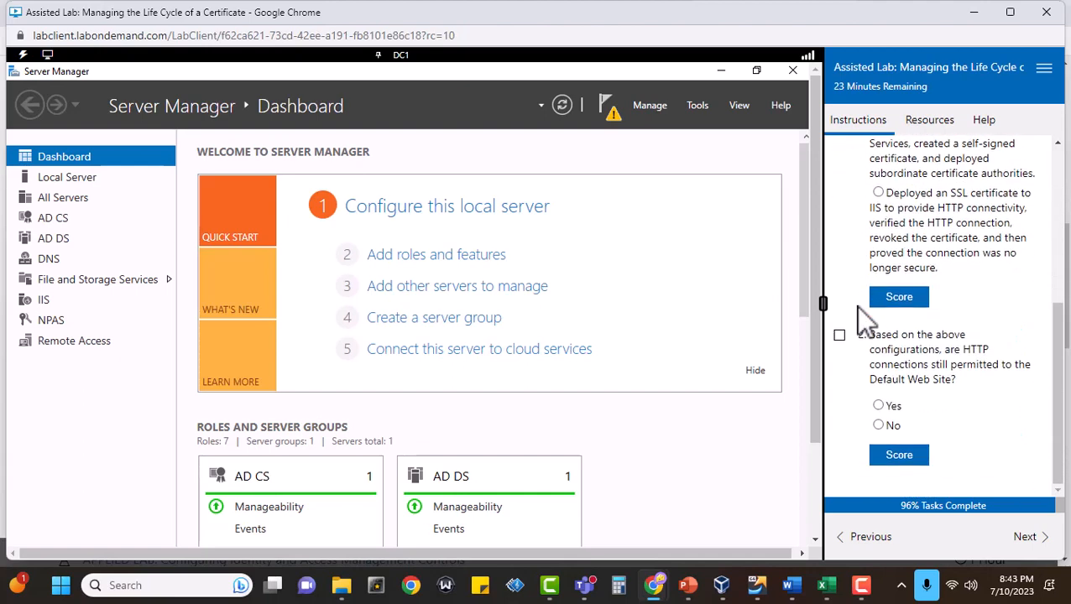
{"action": "left_click", "coordinate": [900, 298]}
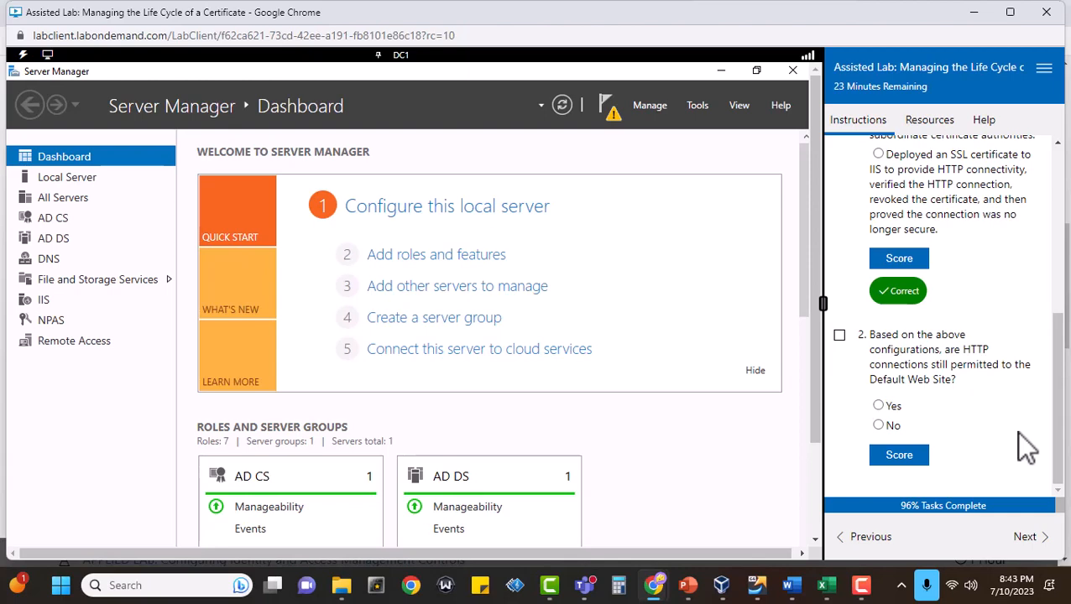
Mark question 2 about HTTP connections to the Default Web Site complete, try the answer Yes, replace it with No and score it again.
{"action": "scroll", "coordinate": [1016, 433], "scroll_direction": "up", "scroll_amount": 1}
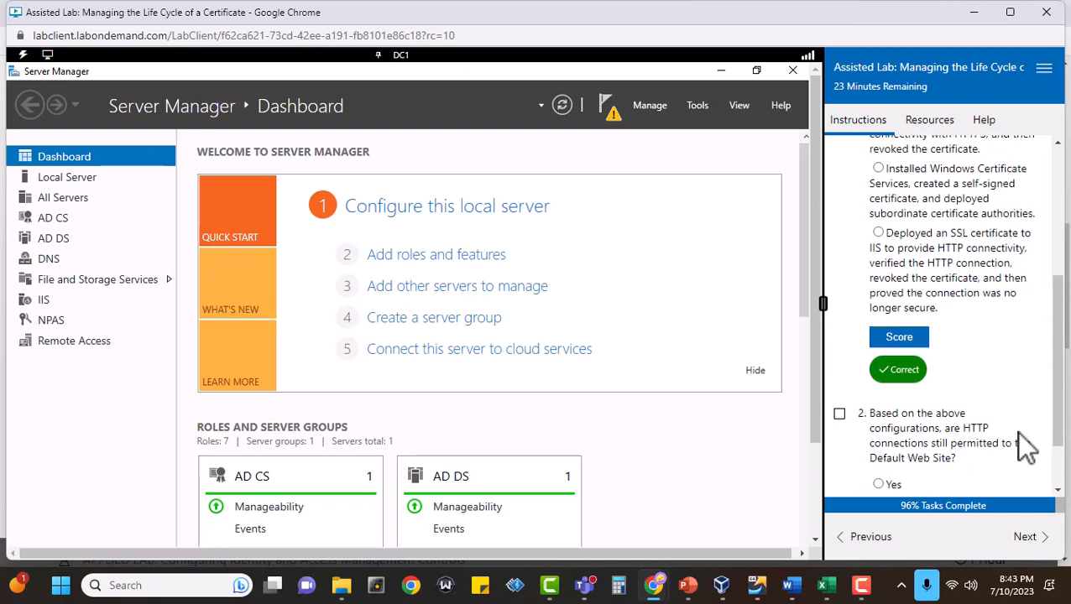
{"action": "scroll", "coordinate": [1014, 430], "scroll_direction": "down", "scroll_amount": 1}
{"action": "left_click", "coordinate": [840, 335]}
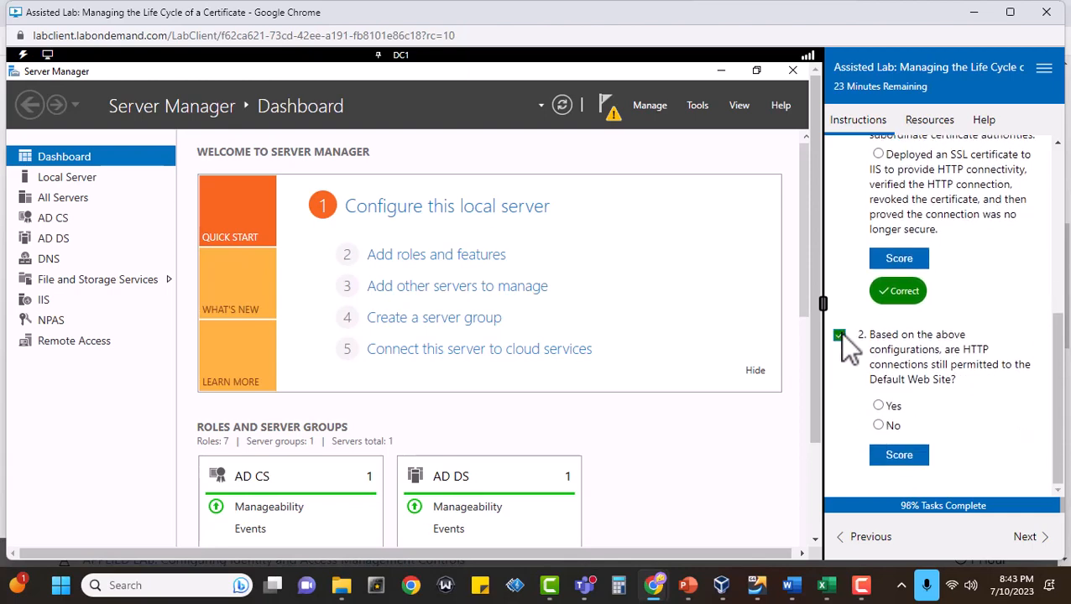
{"action": "left_click", "coordinate": [877, 406]}
{"action": "left_click", "coordinate": [896, 455]}
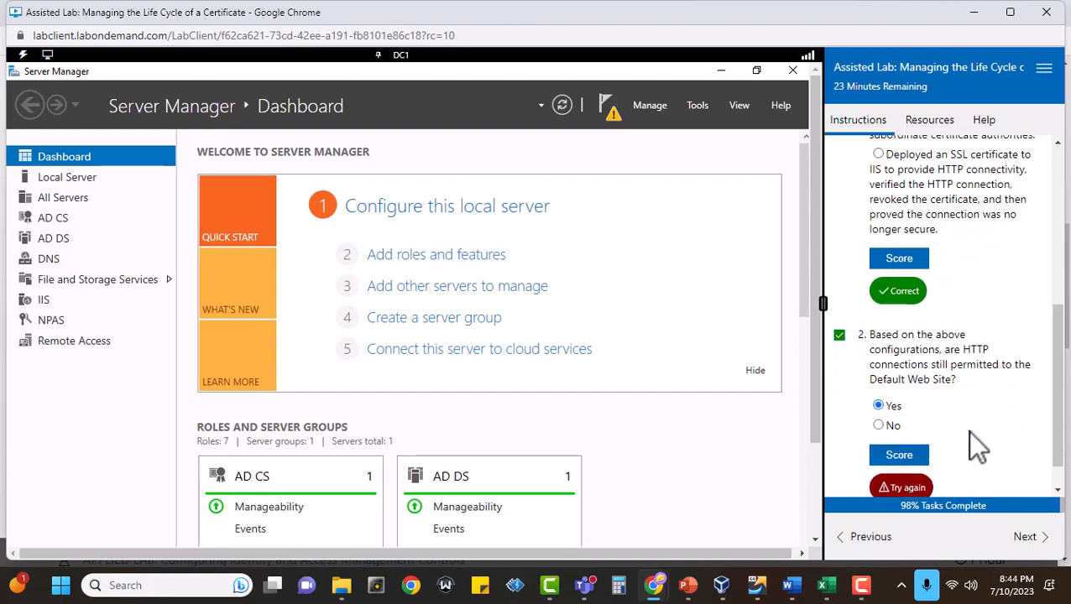
{"action": "left_click", "coordinate": [878, 426]}
{"action": "left_click", "coordinate": [899, 455]}
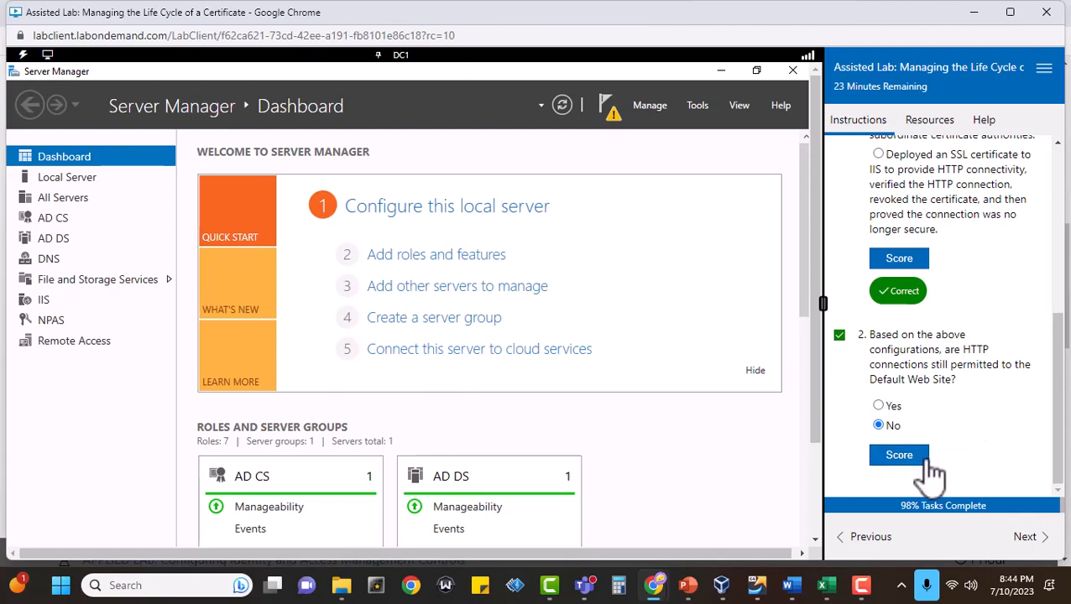
{"action": "scroll", "coordinate": [1013, 411], "scroll_direction": "up", "scroll_amount": 1}
{"action": "scroll", "coordinate": [1009, 377], "scroll_direction": "up", "scroll_amount": 2}
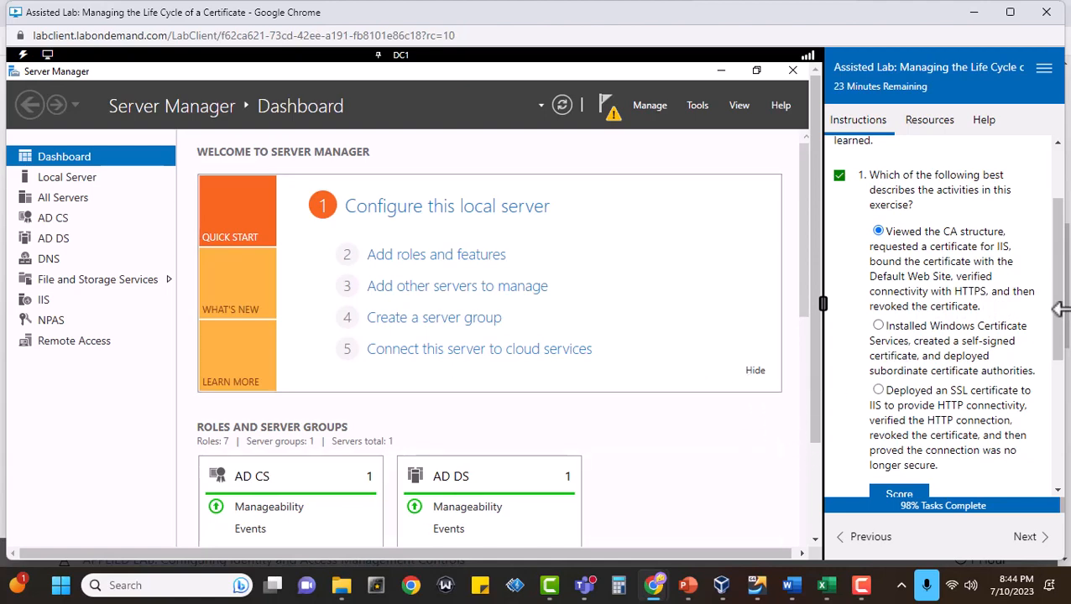
{"action": "scroll", "coordinate": [923, 235], "scroll_direction": "down", "scroll_amount": 3}
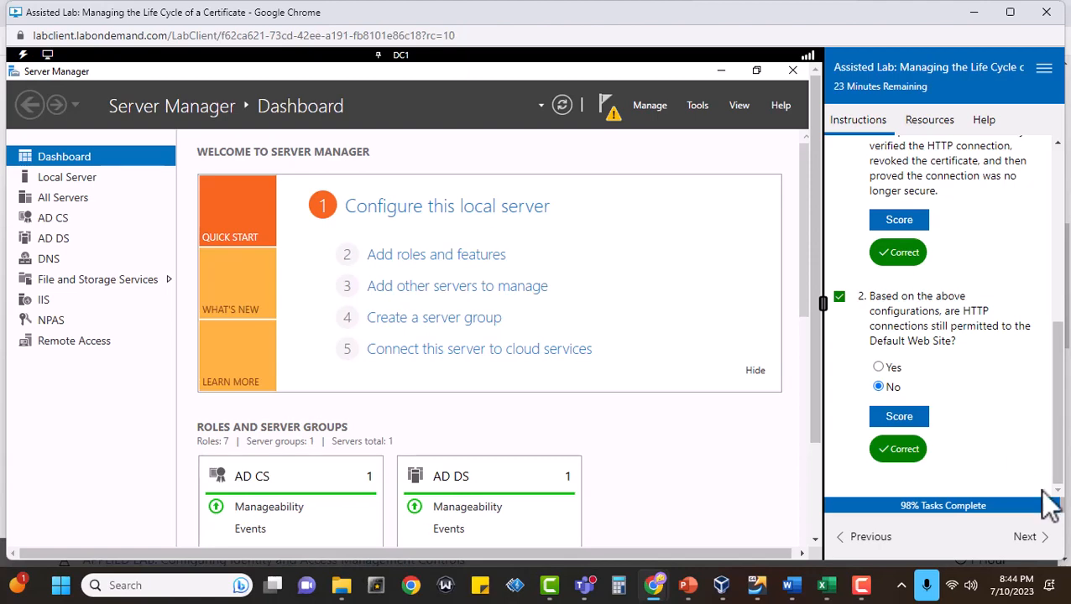
Continue to the Grade Lab page, mark its task 1 complete, and submit the lab for grading with confirmation.
{"action": "left_click", "coordinate": [1027, 539]}
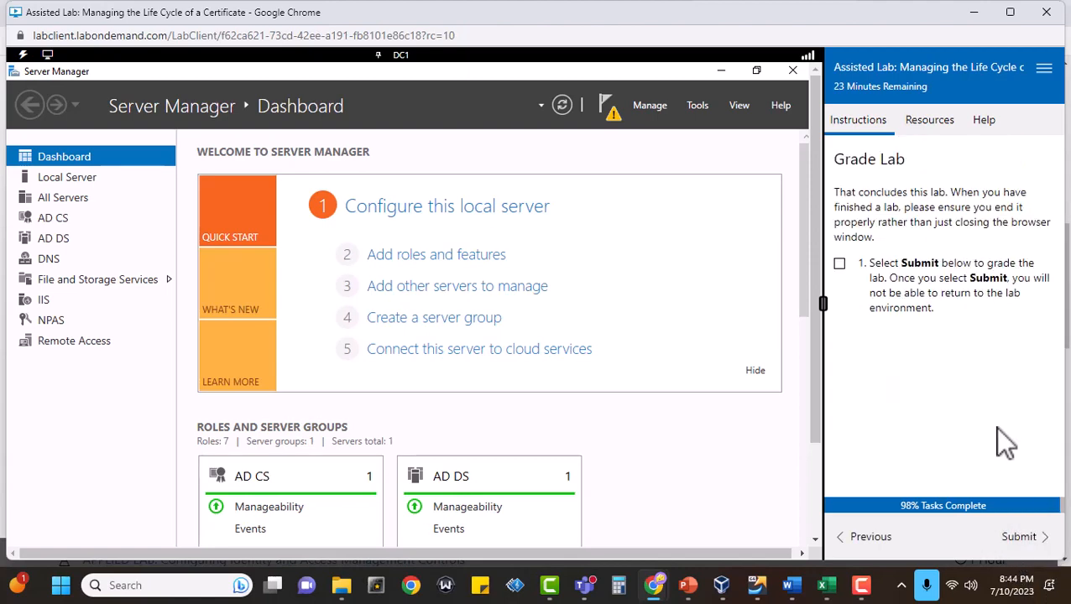
{"action": "left_click", "coordinate": [838, 264]}
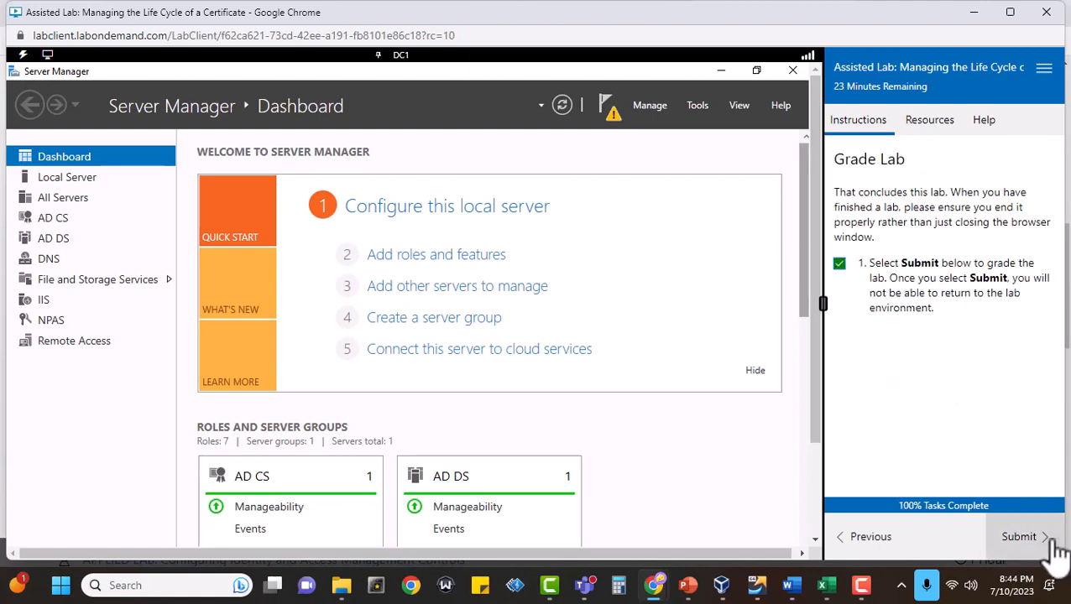
{"action": "left_click", "coordinate": [1022, 542]}
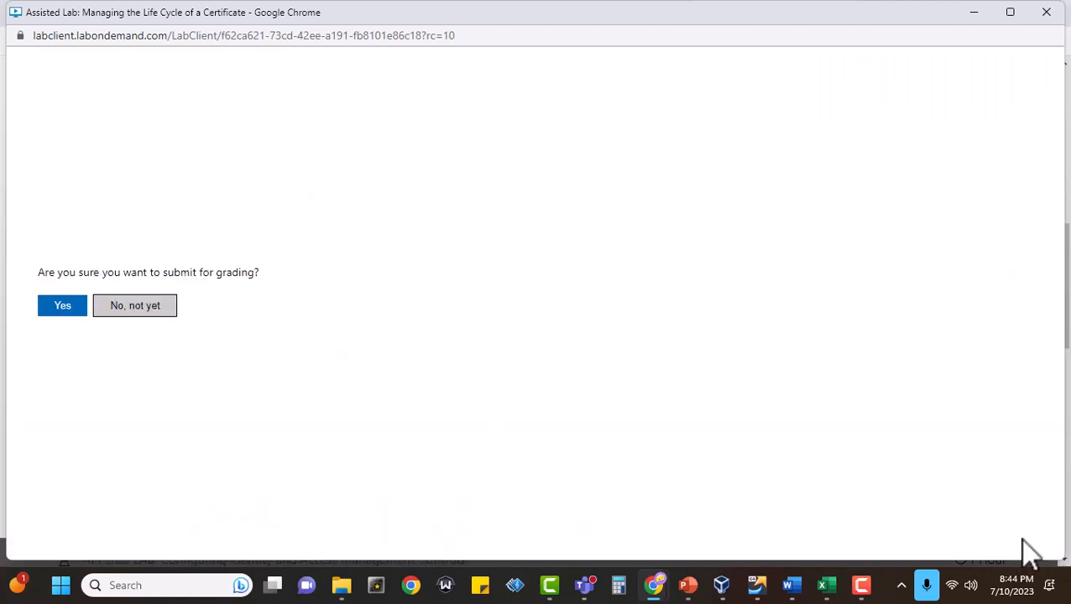
{"action": "left_click", "coordinate": [63, 307]}
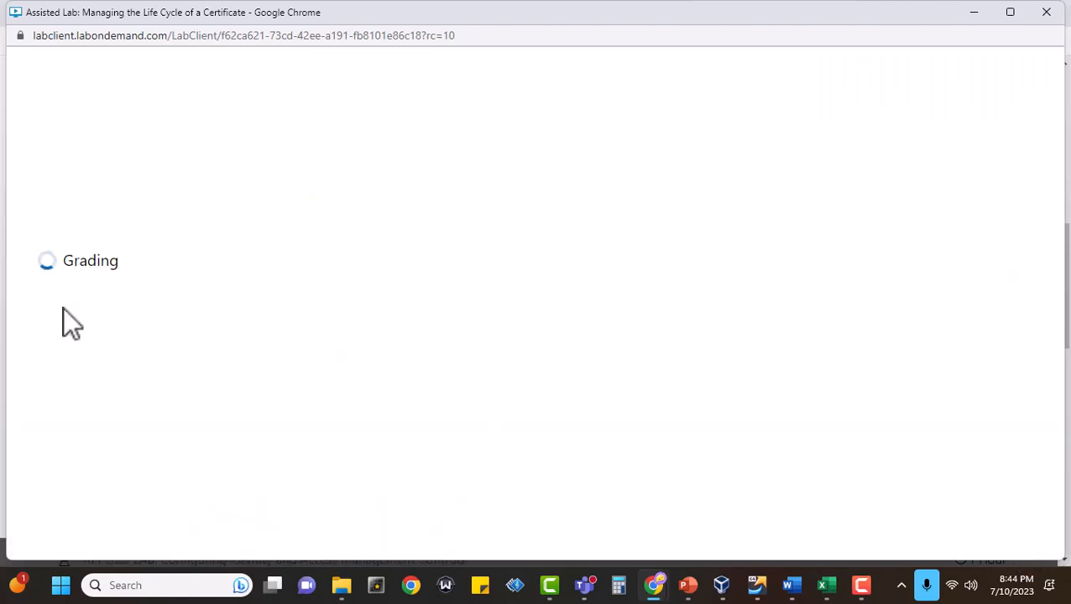